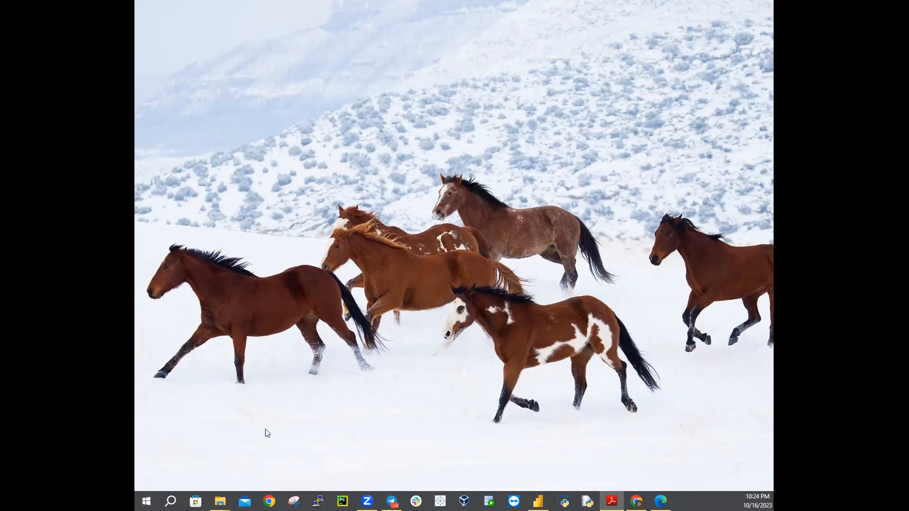
Switch to Power BI Desktop and check the MySolution folder and its Active subfolder for the Sales Analysis report without opening it.
click(534, 498)
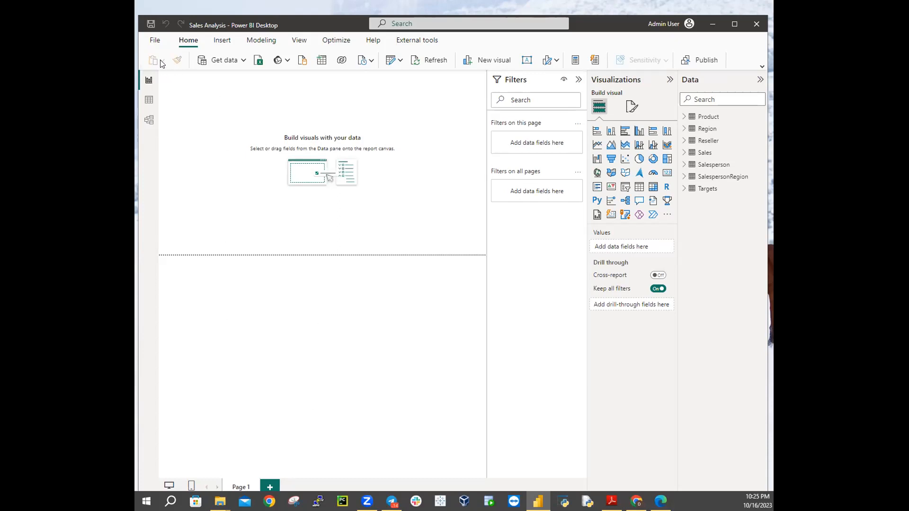
click(155, 40)
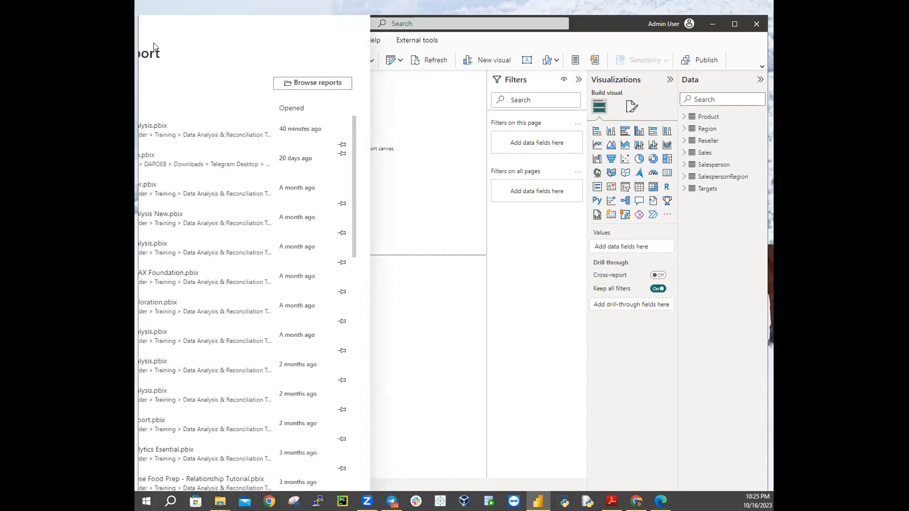
click(479, 85)
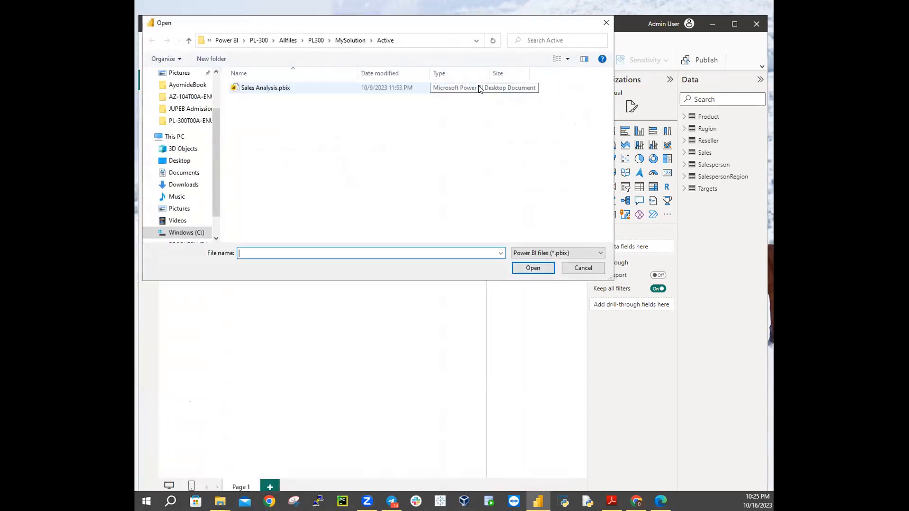
click(350, 42)
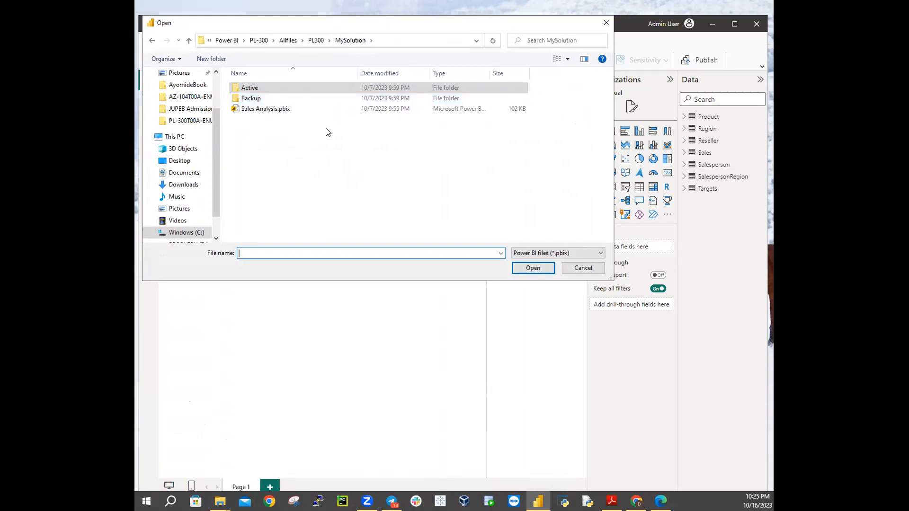
double_click(254, 89)
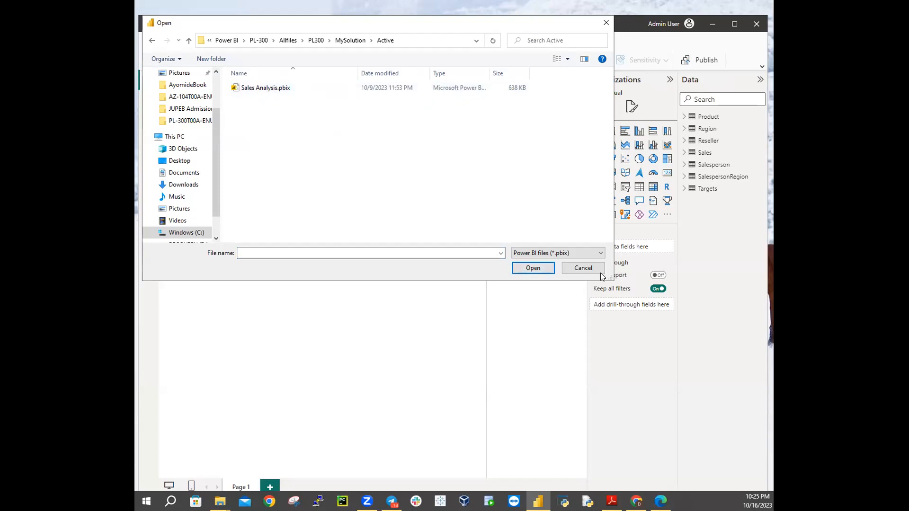
click(583, 266)
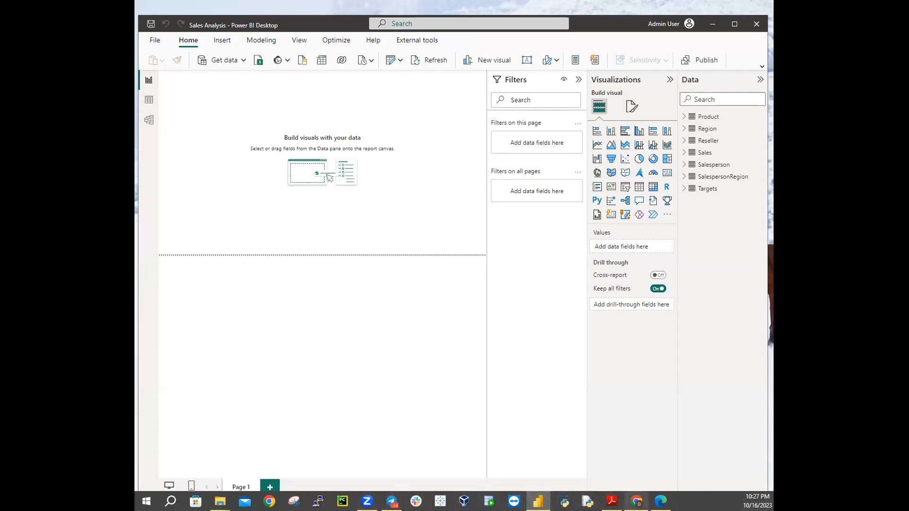
Open the sales analysis report from the MySolution Active folder and refresh its calculated objects.
mouse_move(660, 500)
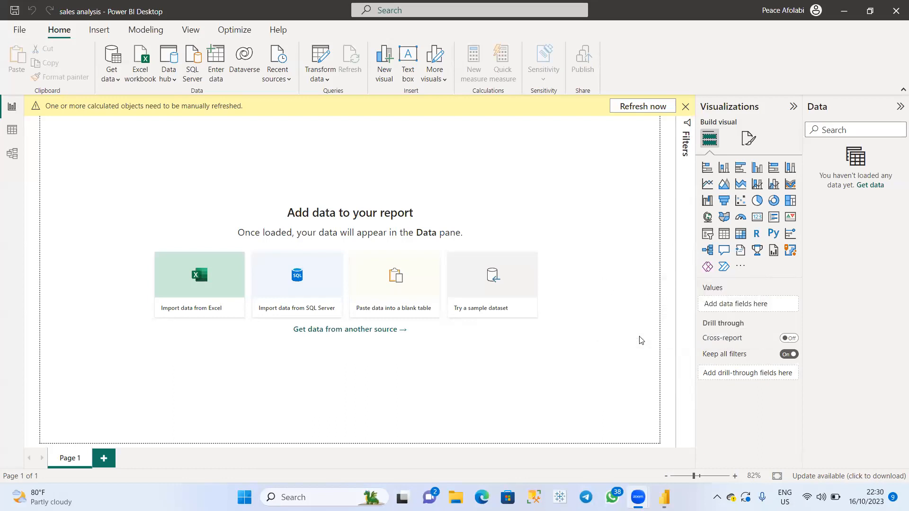
click(20, 30)
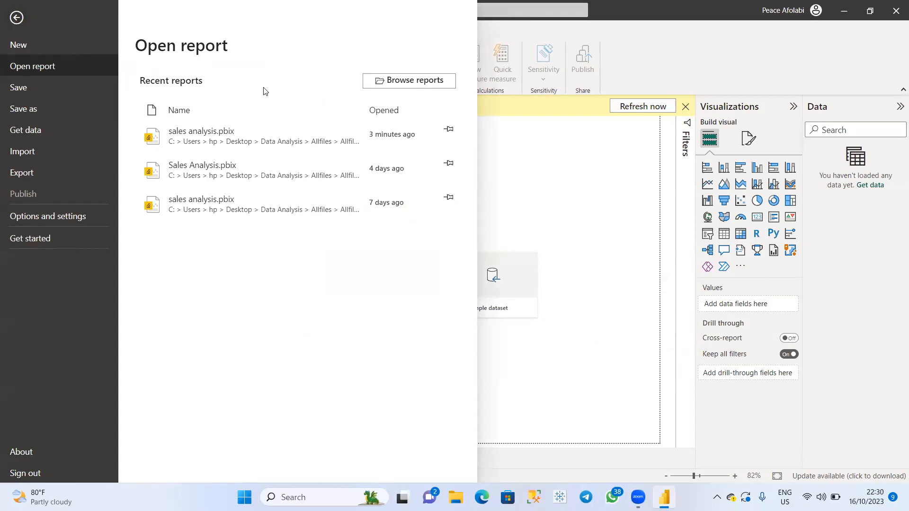
click(418, 81)
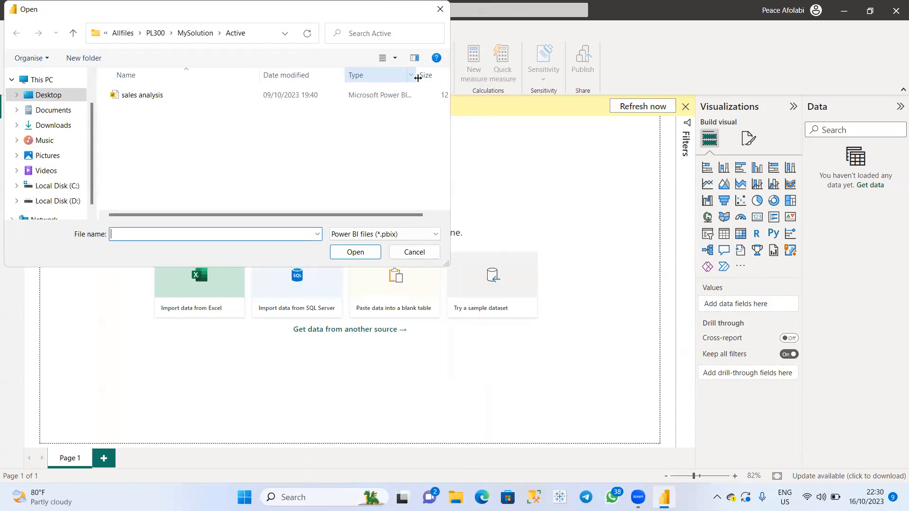
double_click(306, 96)
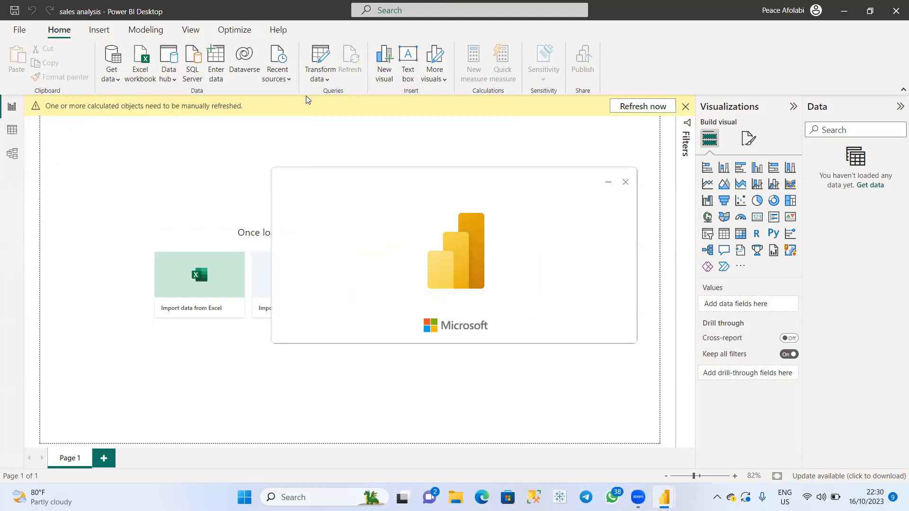
click(21, 29)
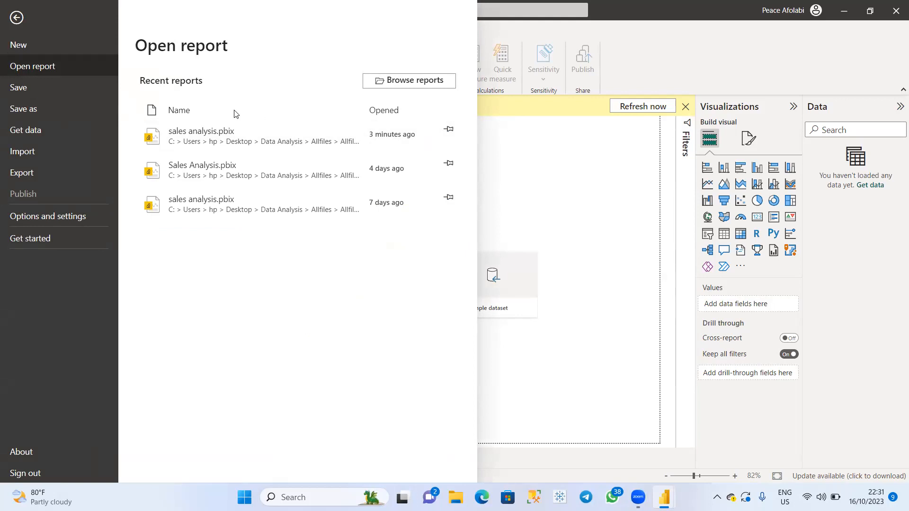
click(396, 87)
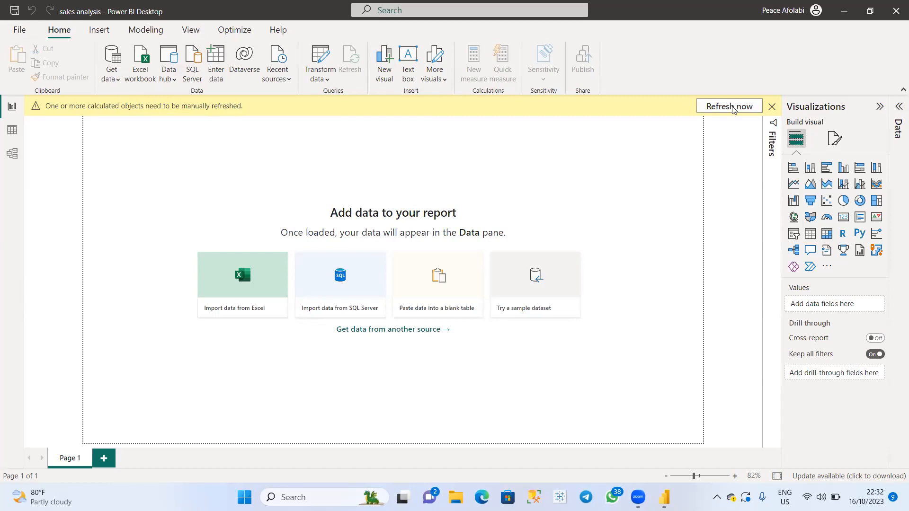
mouse_move(638, 497)
click(728, 106)
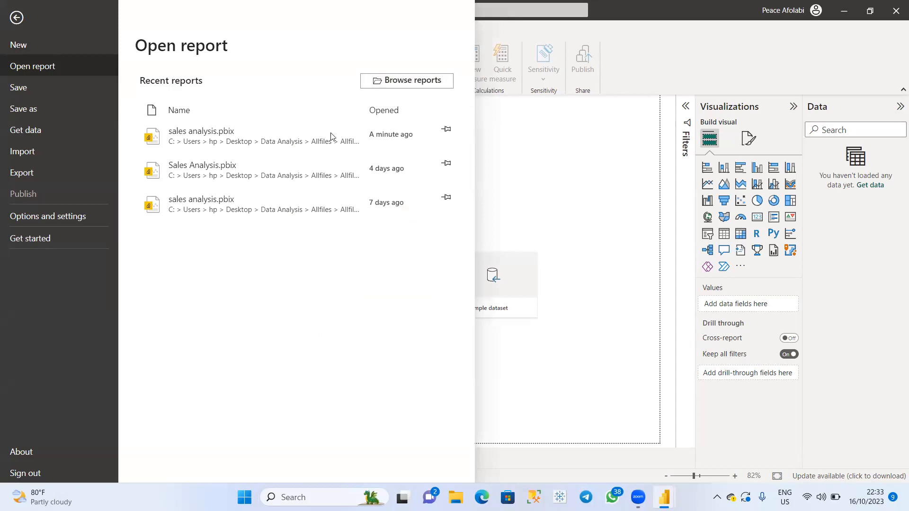
Open the recent sales analysis.pbix last opened 7 days ago and apply its pending query changes.
click(287, 205)
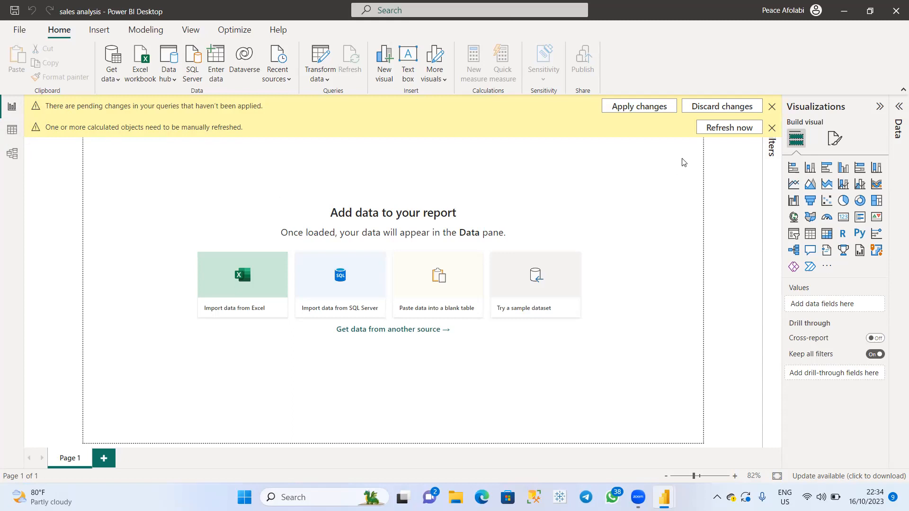
click(898, 124)
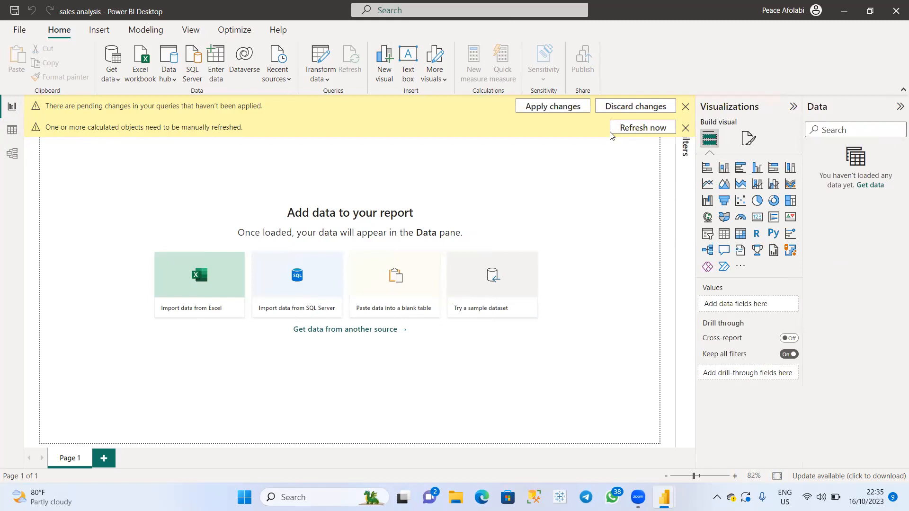
click(566, 110)
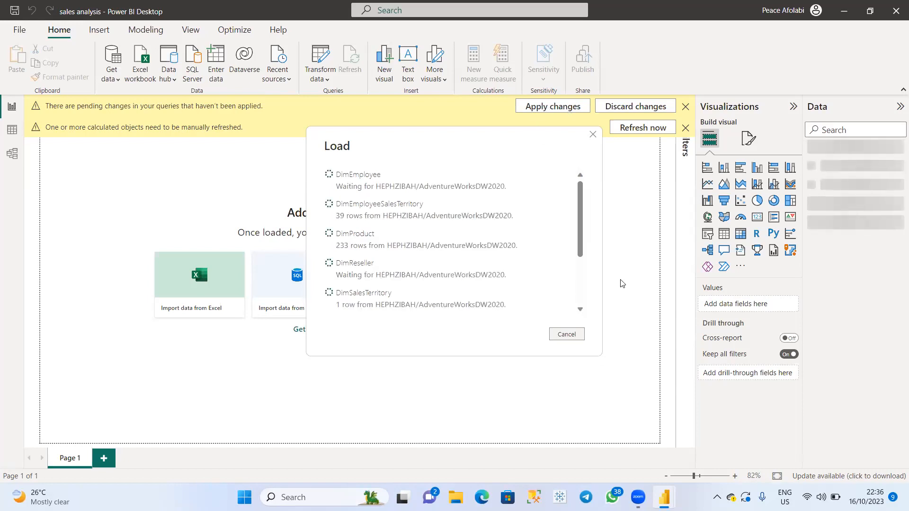
mouse_move(638, 497)
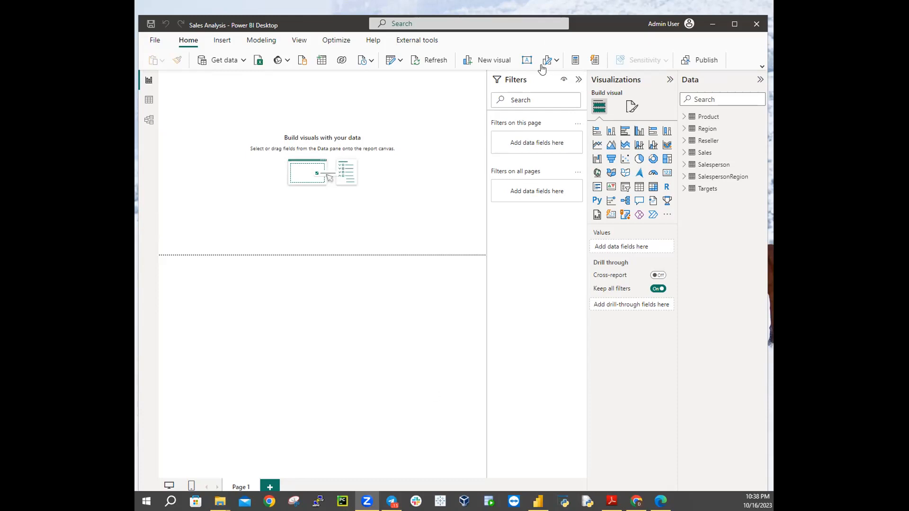
click(154, 37)
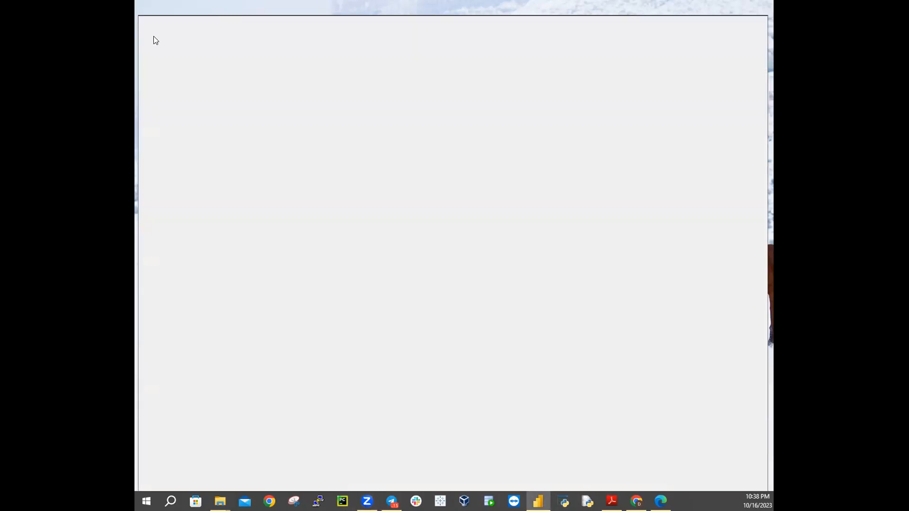
click(154, 39)
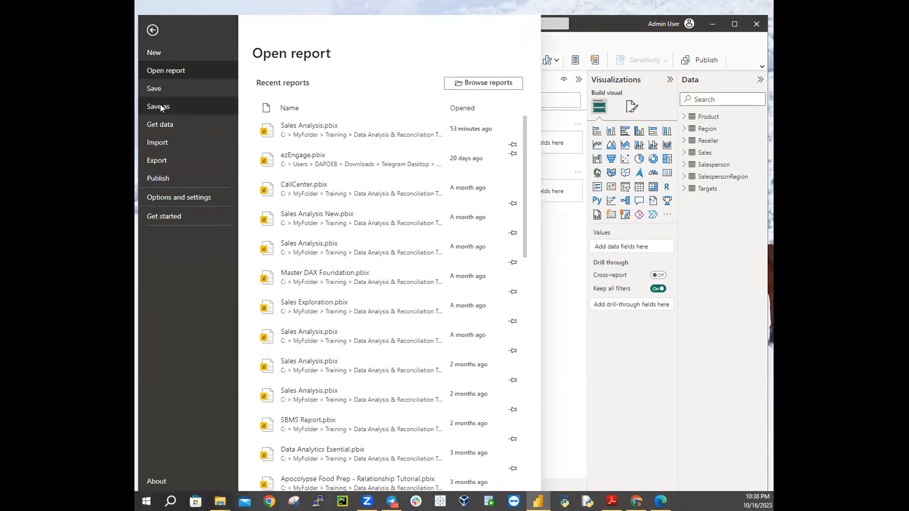
click(160, 105)
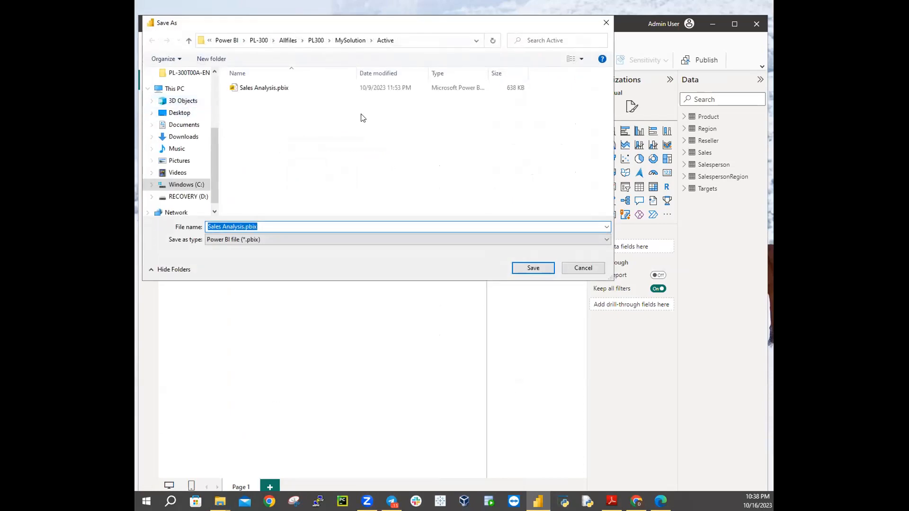
click(288, 41)
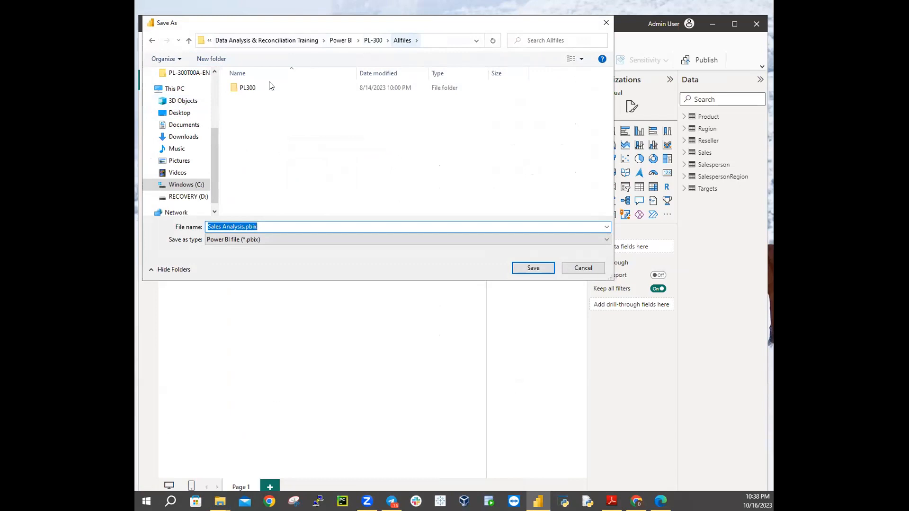
double_click(236, 87)
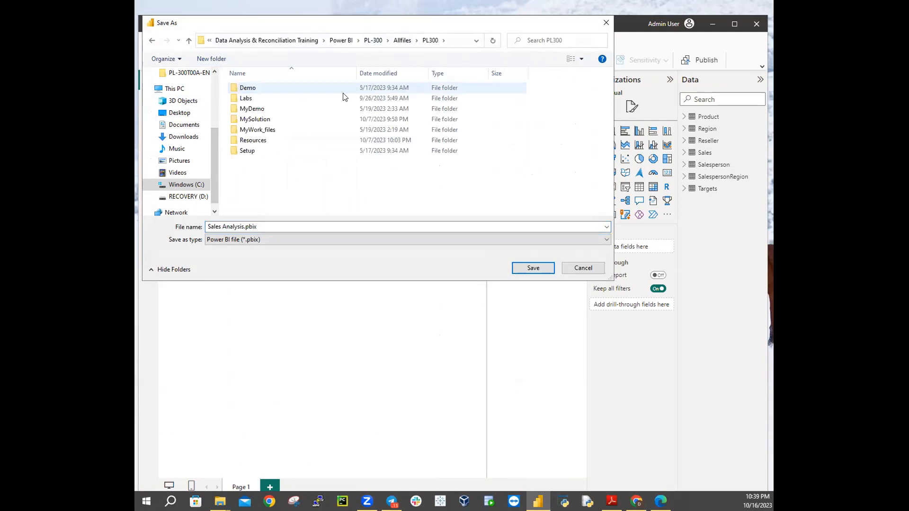
click(257, 120)
double_click(257, 120)
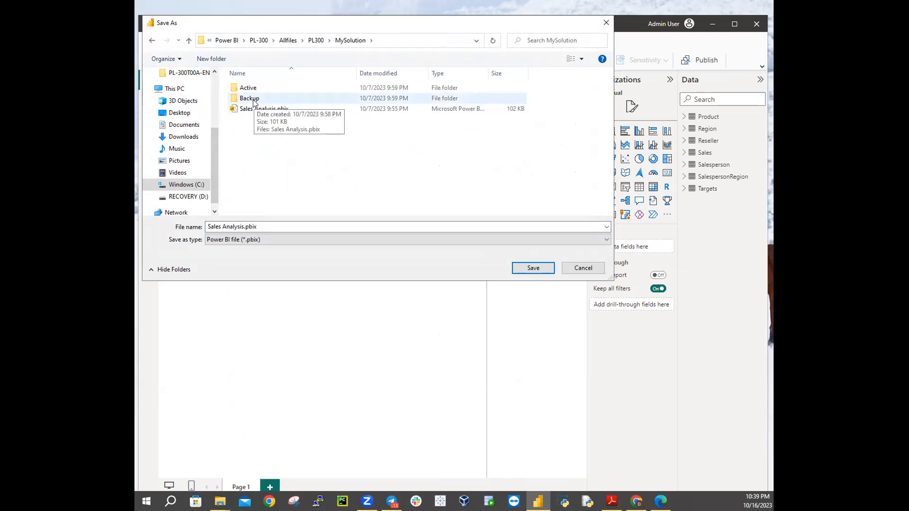
double_click(253, 101)
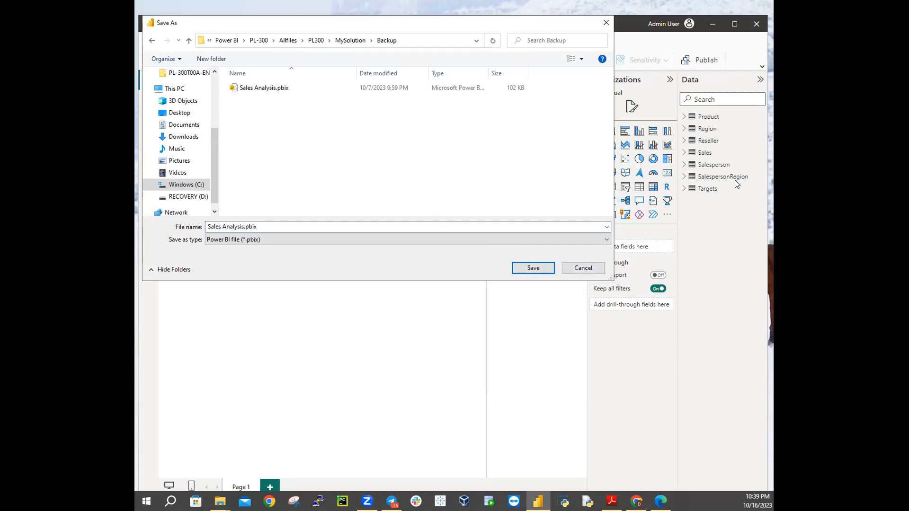
click(579, 269)
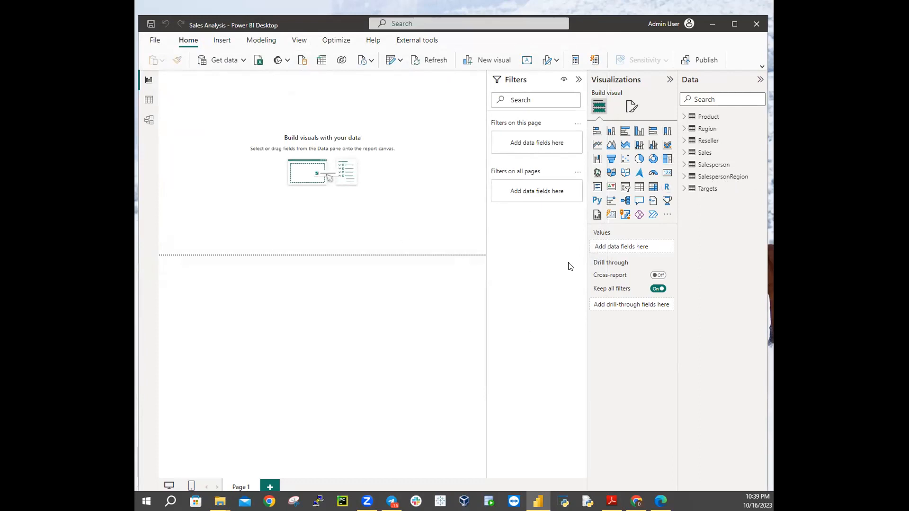
Save a copy of the report as Sales Analysis.pbix in the MySolution Backup folder, replacing the existing file.
click(155, 40)
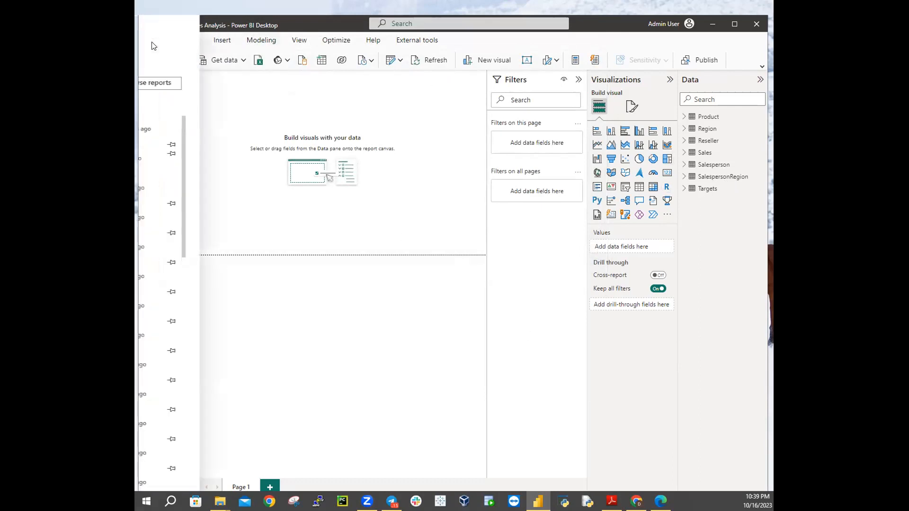
click(166, 109)
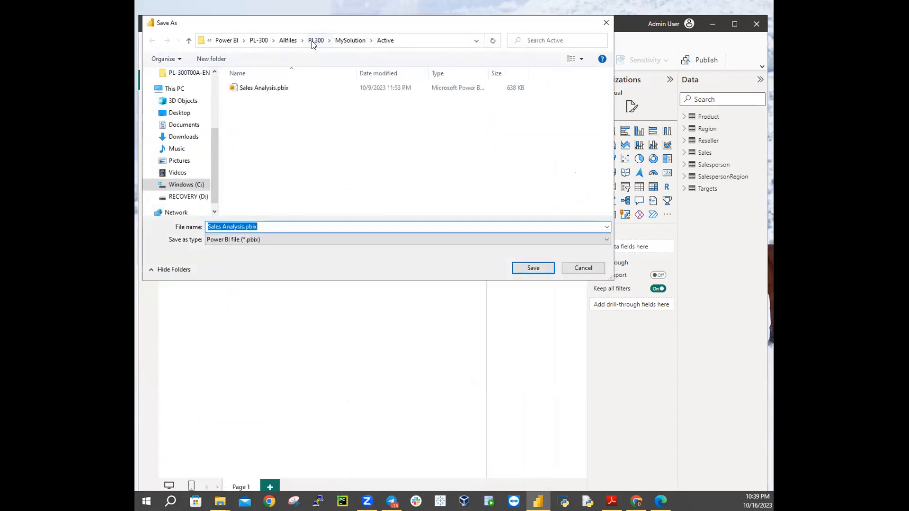
click(288, 40)
double_click(249, 88)
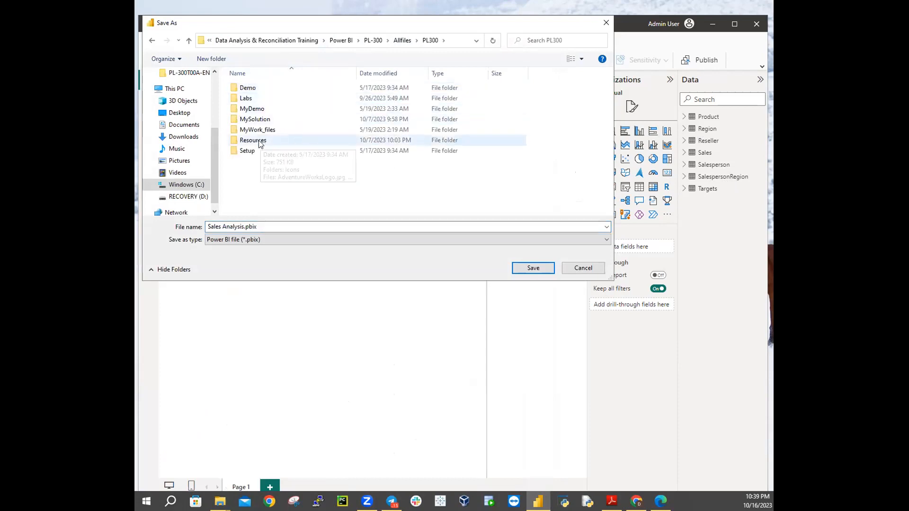
double_click(258, 119)
double_click(255, 99)
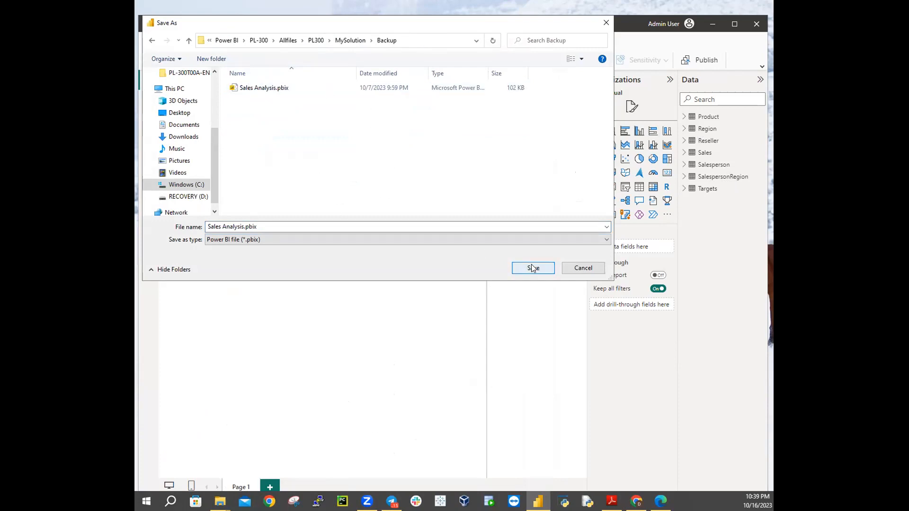
click(532, 268)
click(486, 255)
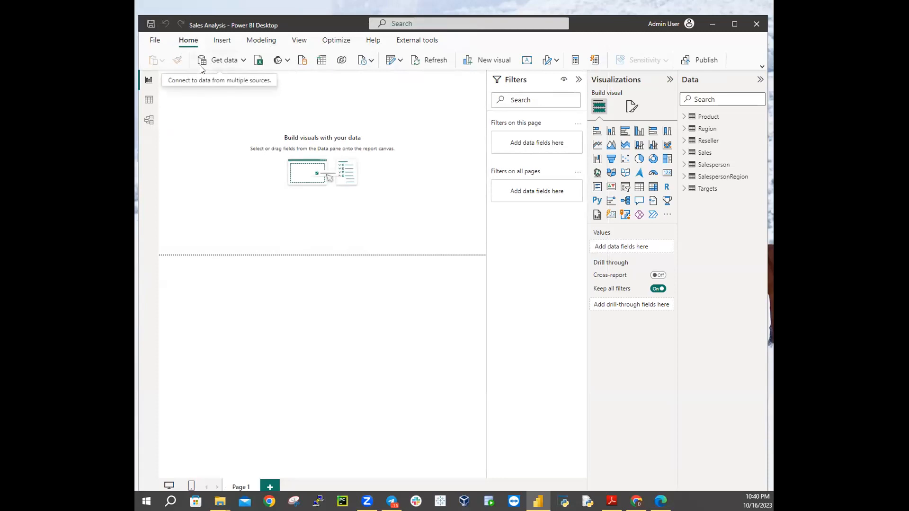
Save a copy of the report as Sales Analysis.pbix in the MySolution Active folder, replacing the existing file.
click(149, 41)
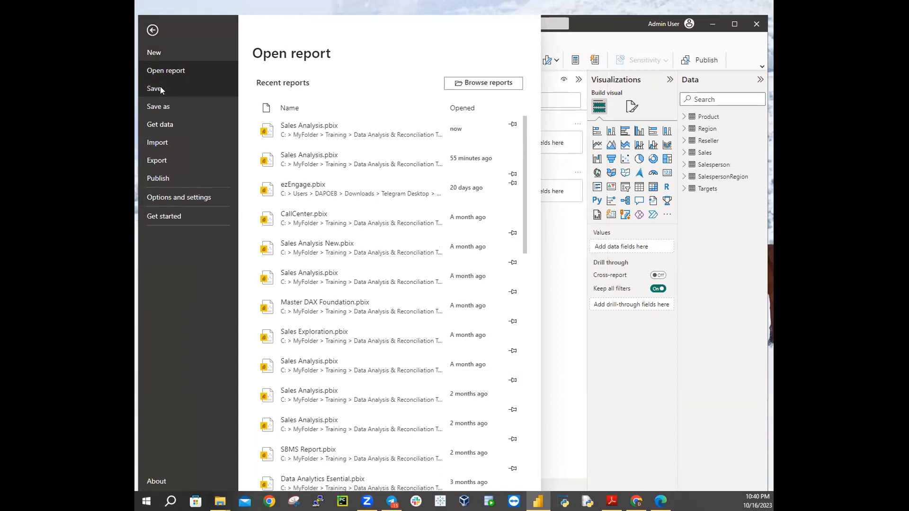
click(167, 104)
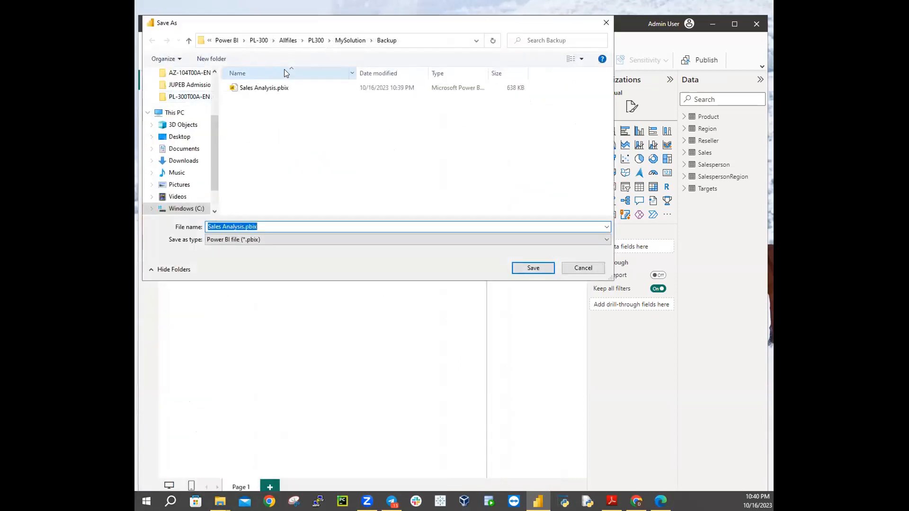
click(289, 41)
double_click(243, 91)
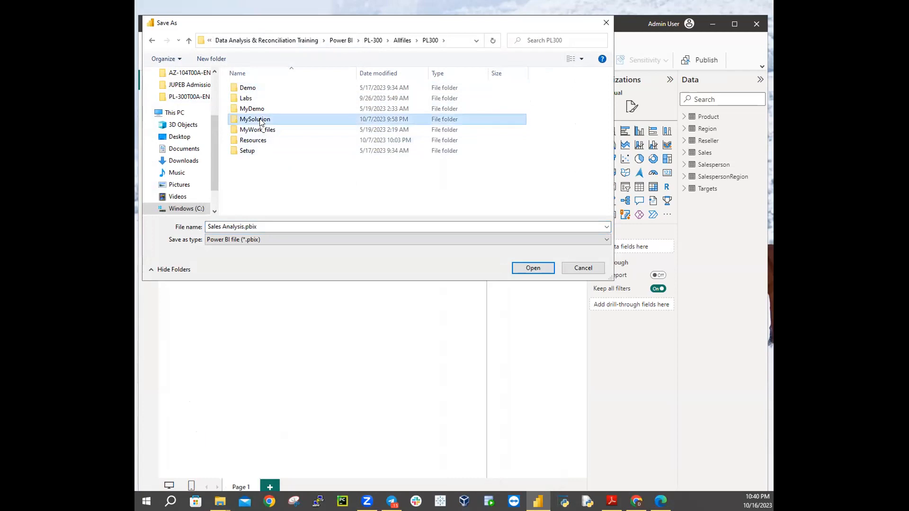
double_click(260, 120)
double_click(250, 89)
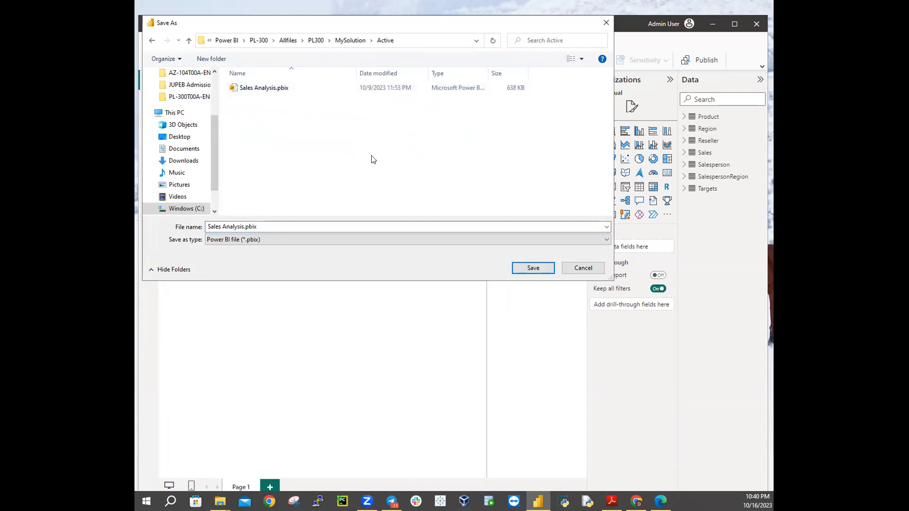
click(537, 269)
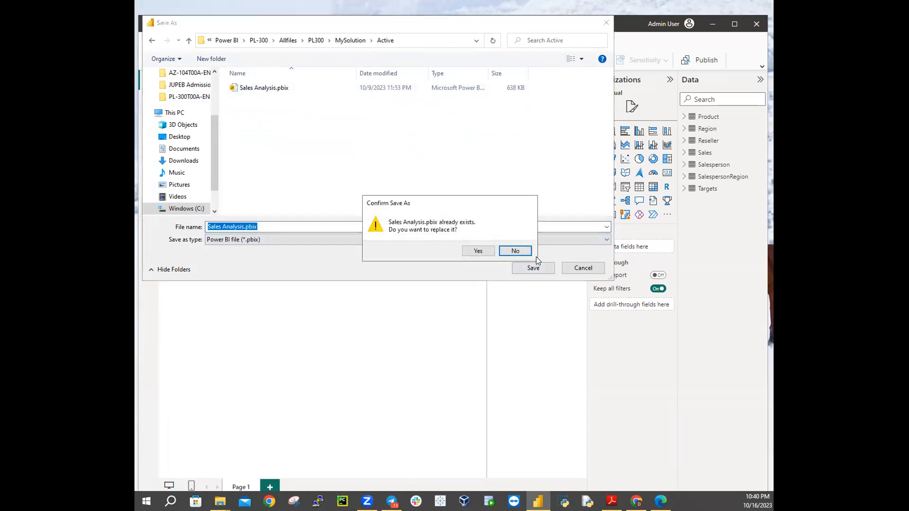
click(488, 256)
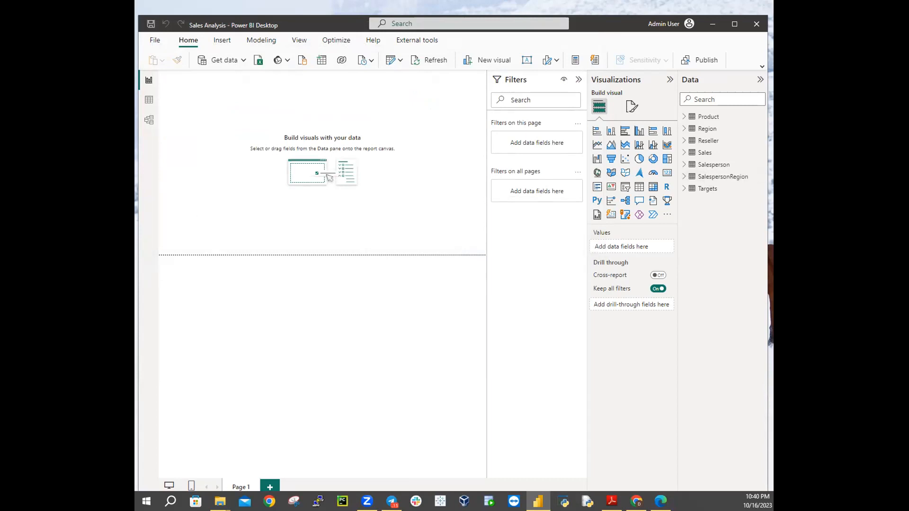
Switch to the Lab03 PDF in Adobe Reader, maximize it, and examine the Product | Category shorthand notation for field references.
key(alt+Tab)
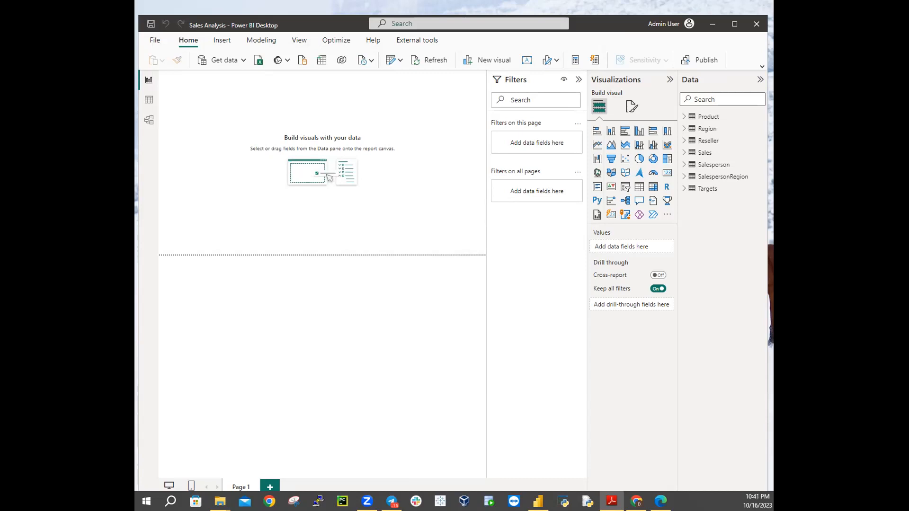
key(alt+Tab)
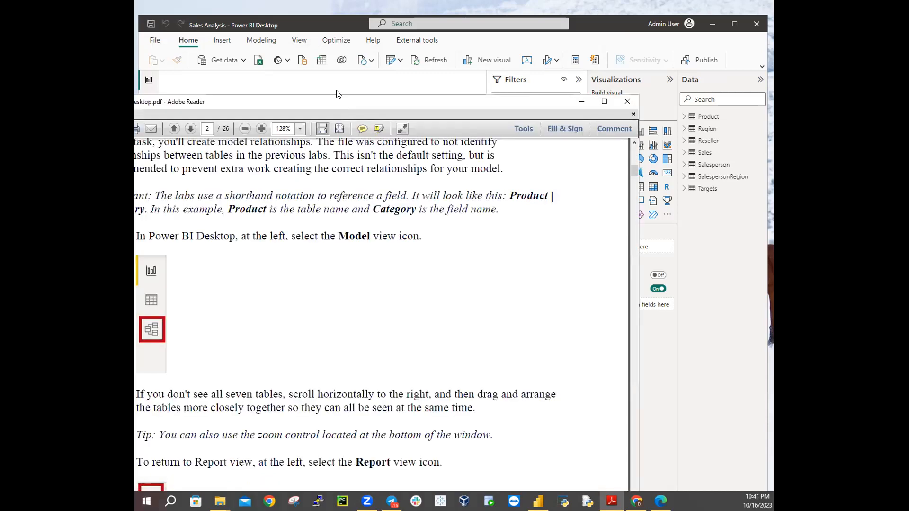
double_click(400, 100)
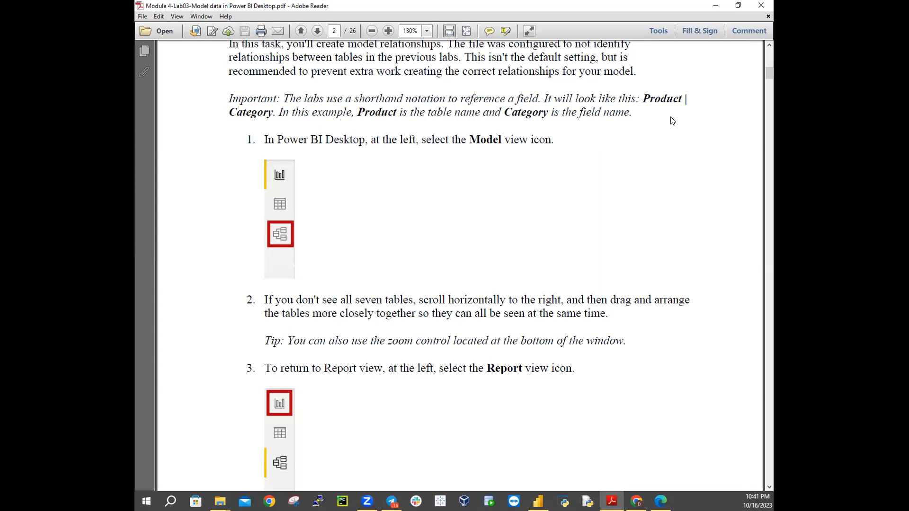
drag(642, 95, 273, 113)
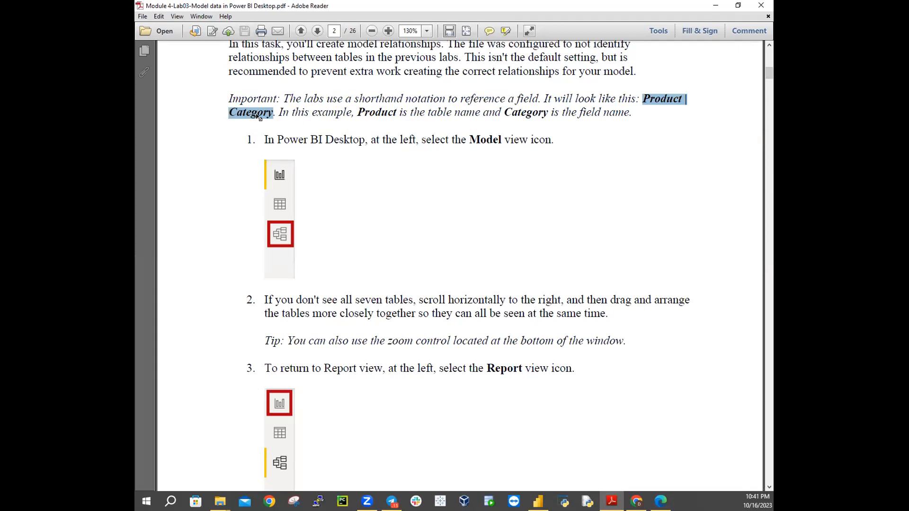
click(688, 99)
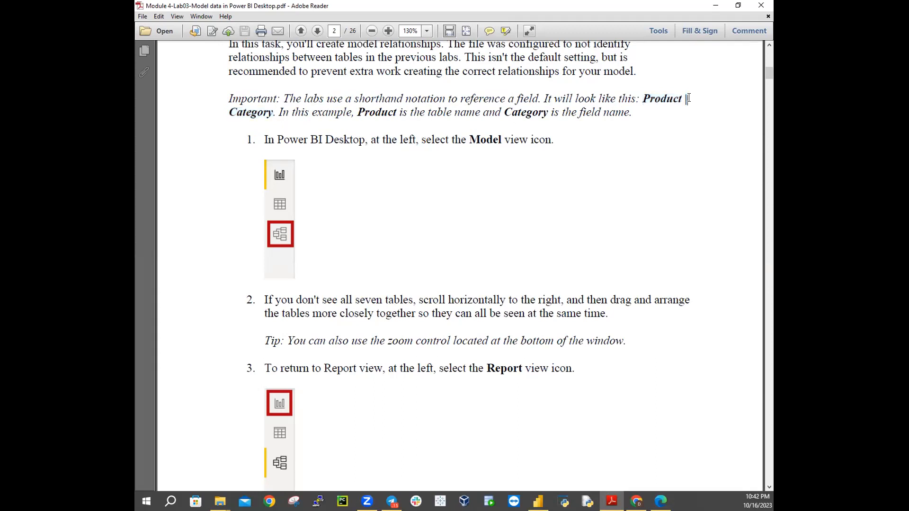
click(229, 112)
drag(240, 108, 261, 120)
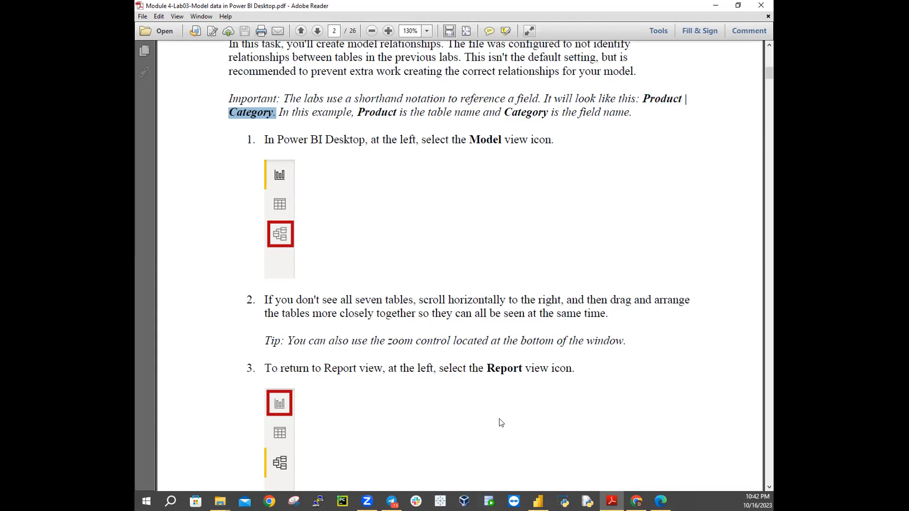
click(639, 100)
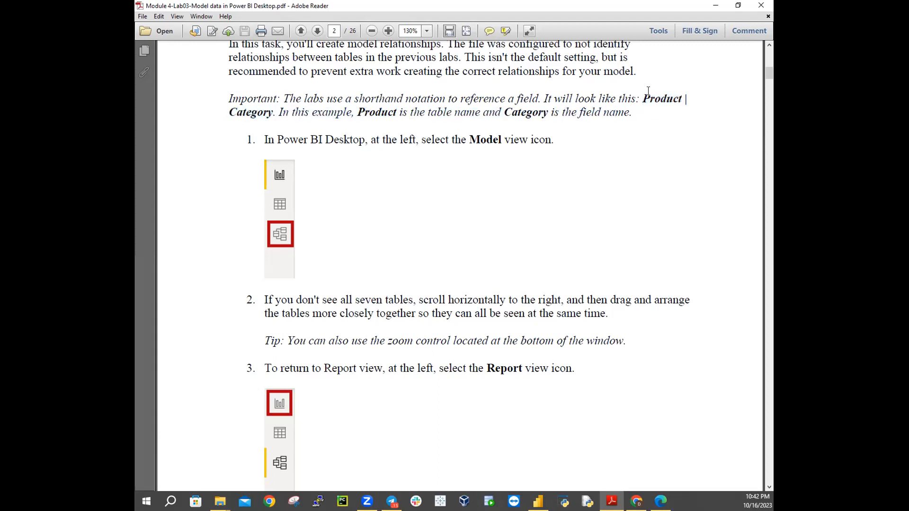
drag(642, 99, 678, 94)
click(686, 98)
drag(228, 113, 251, 113)
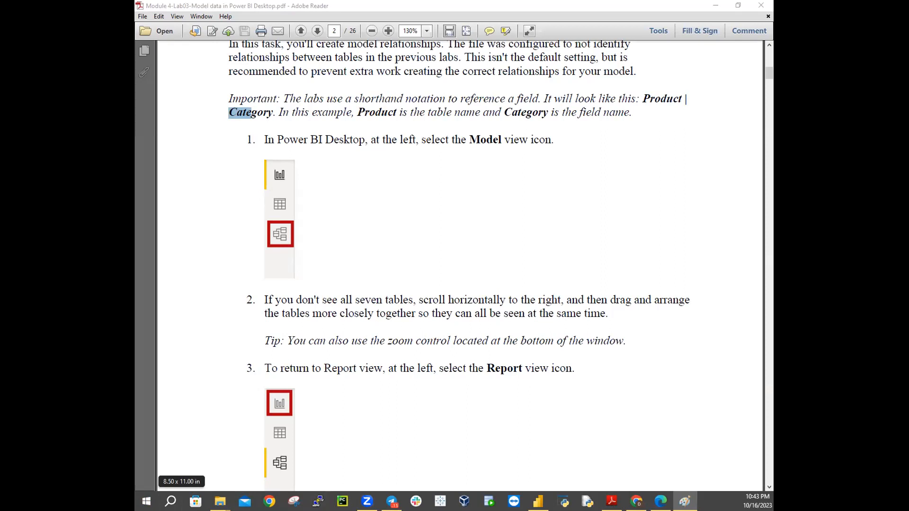
Switch to Paint, maximize it, and handwrite PRODUCT|CATEGORY across the blank canvas with the Pencil tool.
double_click(465, 48)
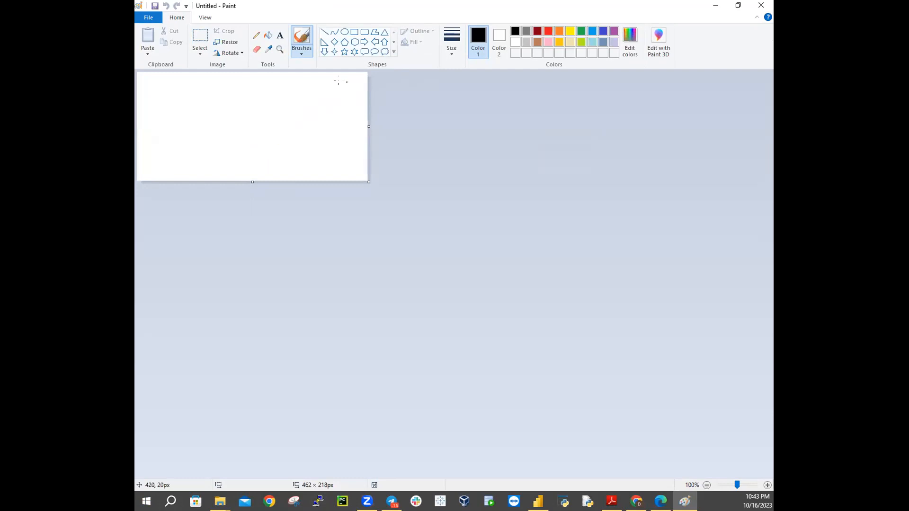
click(256, 36)
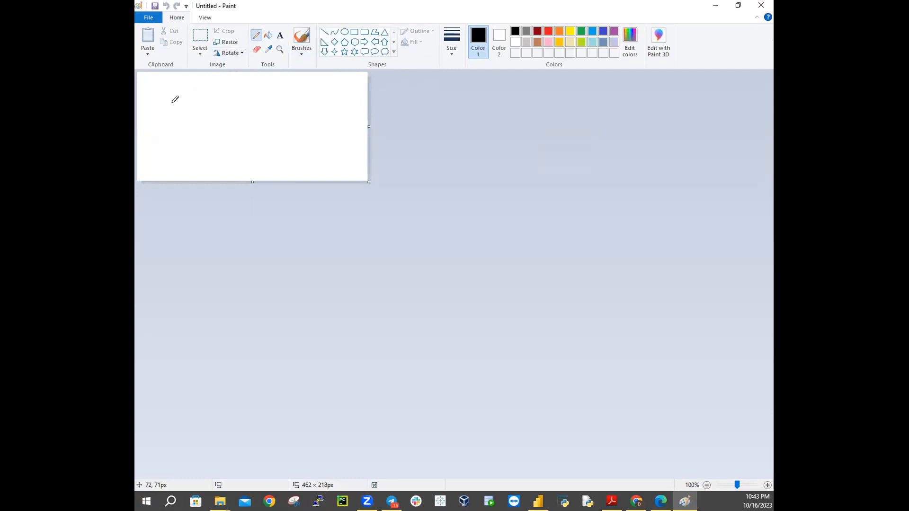
drag(170, 114, 178, 102)
mouse_move(184, 105)
mouse_down()
mouse_move(194, 117)
mouse_move(201, 101)
mouse_move(209, 116)
mouse_move(220, 103)
mouse_move(226, 116)
mouse_move(210, 117)
mouse_move(234, 117)
mouse_move(238, 103)
mouse_move(239, 117)
mouse_move(252, 119)
mouse_move(262, 106)
mouse_move(255, 119)
mouse_up()
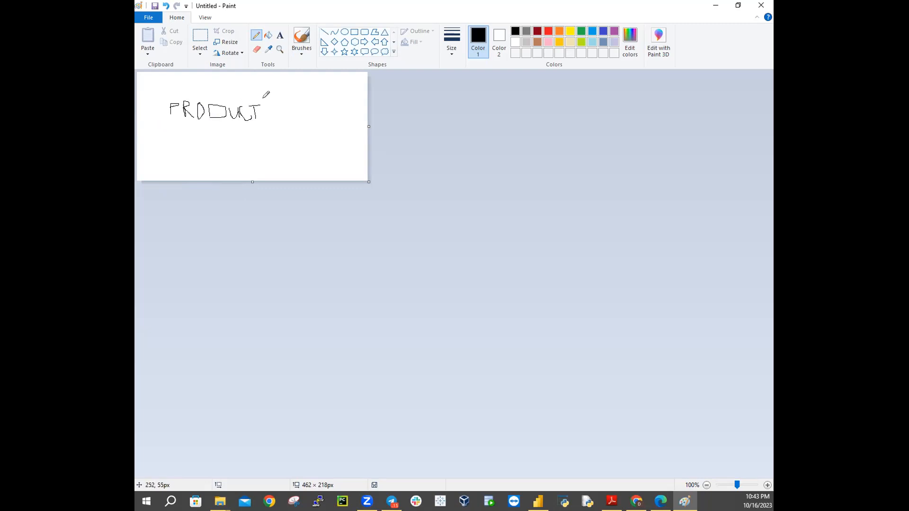
drag(263, 100, 264, 123)
mouse_move(276, 109)
mouse_down()
mouse_move(267, 116)
mouse_move(283, 119)
mouse_move(288, 101)
mouse_move(285, 113)
mouse_up()
mouse_move(290, 105)
mouse_down()
mouse_move(297, 104)
mouse_move(293, 121)
mouse_move(311, 121)
mouse_move(312, 107)
mouse_move(312, 117)
mouse_move(328, 114)
mouse_move(331, 123)
mouse_move(333, 108)
mouse_move(344, 125)
mouse_move(351, 109)
mouse_move(353, 123)
mouse_move(360, 112)
mouse_move(358, 125)
mouse_up()
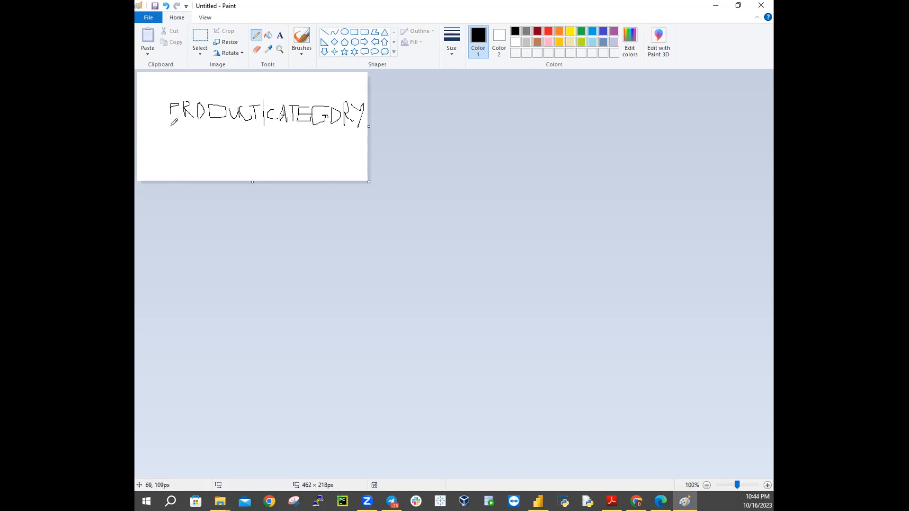
Underline the handwritten text, circle PRODUCT and CATEGORY separately, and draw a long vertical line between them.
drag(172, 126, 367, 127)
mouse_move(216, 88)
mouse_down()
mouse_move(195, 84)
mouse_move(156, 110)
mouse_move(229, 140)
mouse_move(261, 124)
mouse_move(264, 104)
mouse_move(206, 90)
mouse_up()
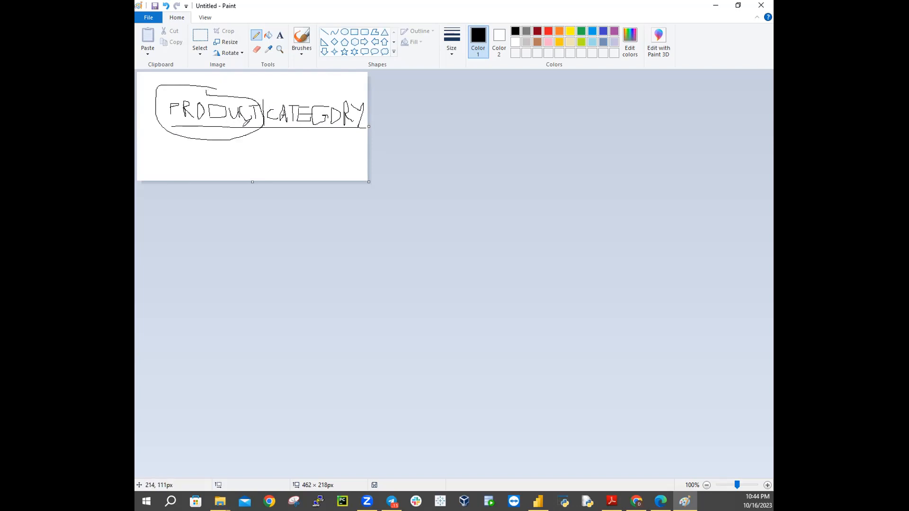
mouse_move(286, 97)
mouse_down()
mouse_move(265, 100)
mouse_move(266, 118)
mouse_move(328, 137)
mouse_move(367, 127)
mouse_move(360, 99)
mouse_move(284, 93)
mouse_up()
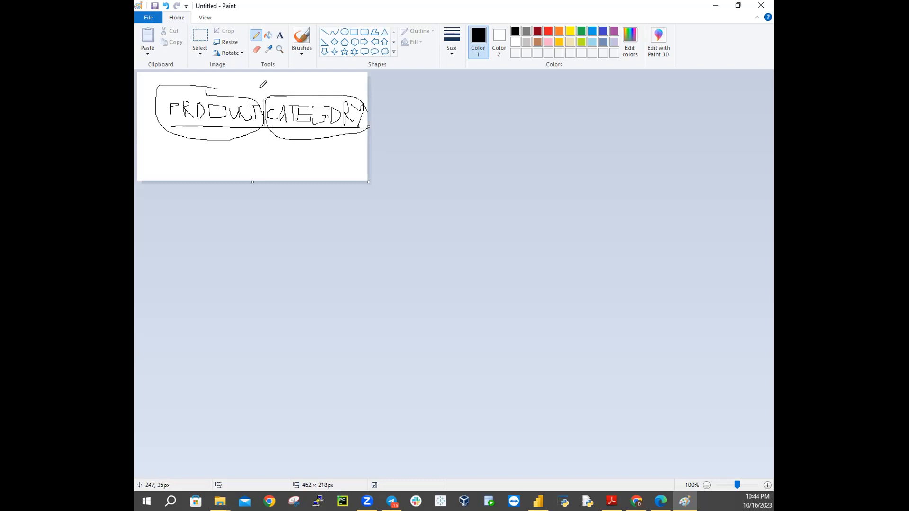
drag(261, 82, 265, 163)
Return to the lab PDF and review the field notation and the instructions for the Model and Report views.
click(712, 7)
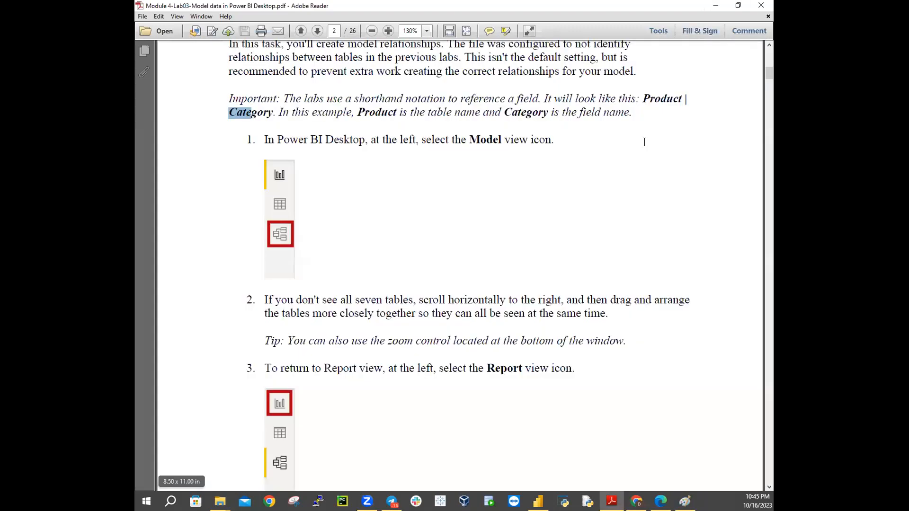
scroll(644, 142, up, 2)
drag(642, 148, 274, 165)
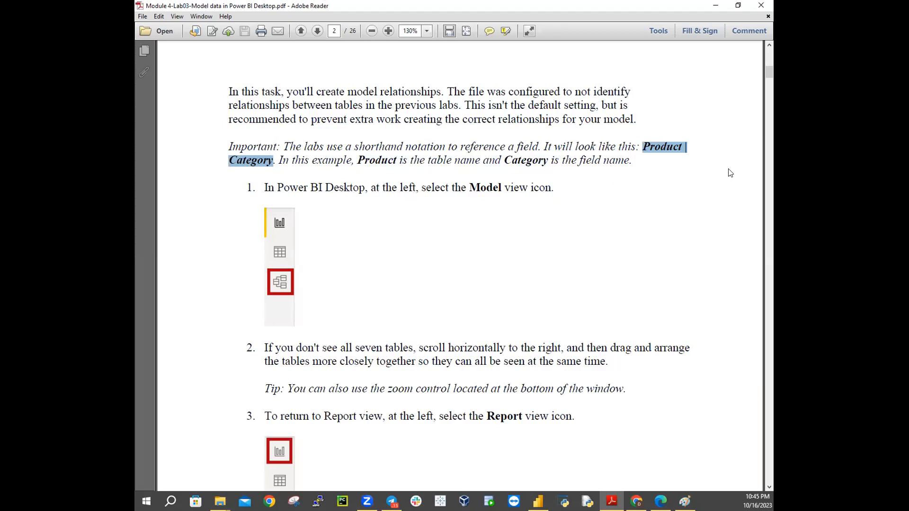
scroll(665, 170, down, 3)
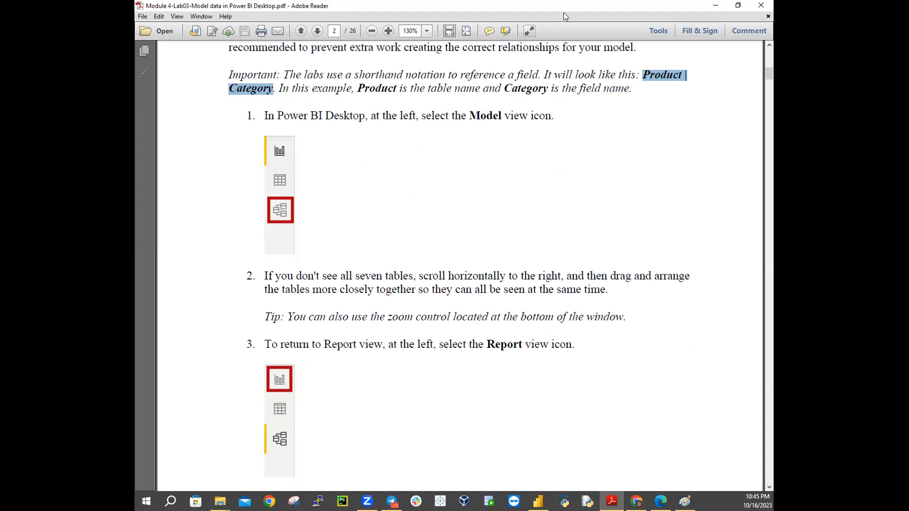
Switch to Power BI Desktop, look at the Report and Table views, and open the Model view.
key(alt+Tab)
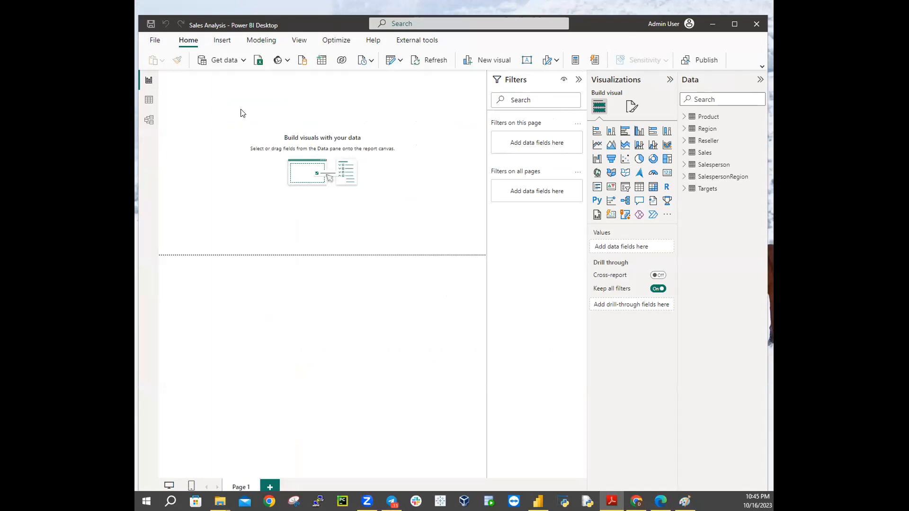
click(150, 83)
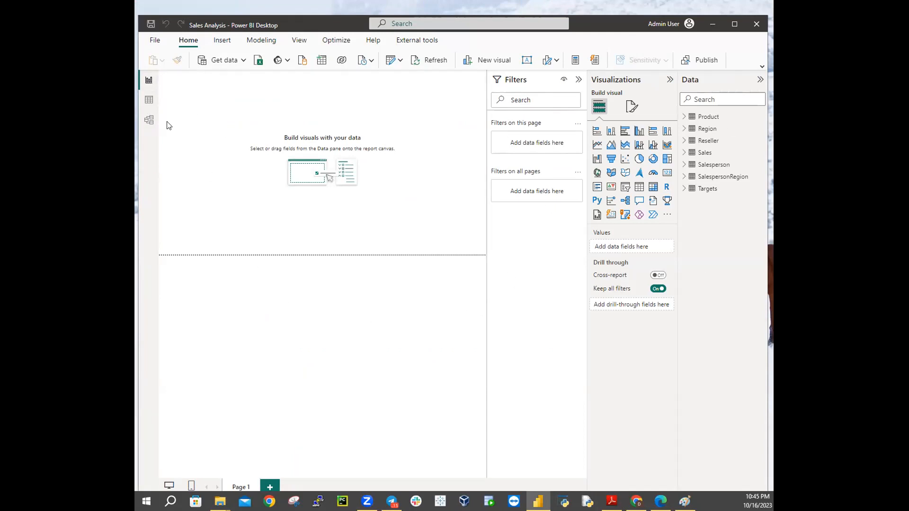
click(148, 101)
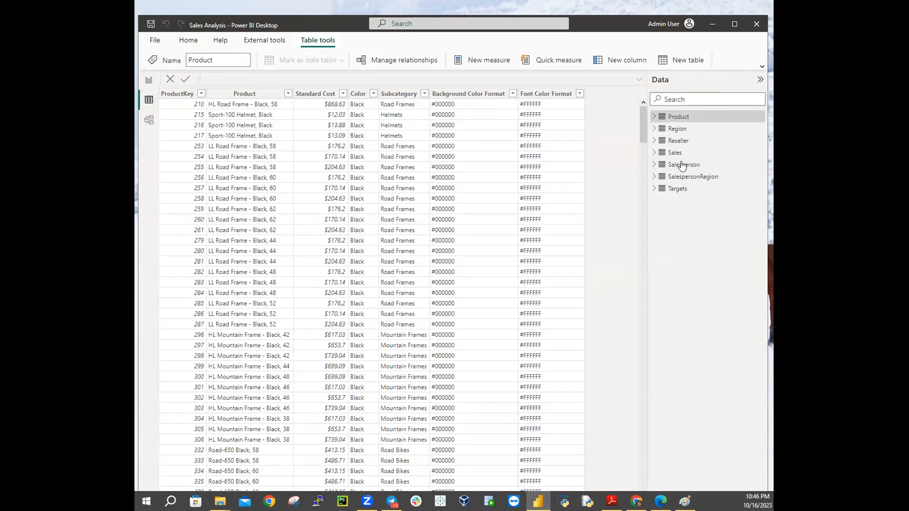
click(147, 122)
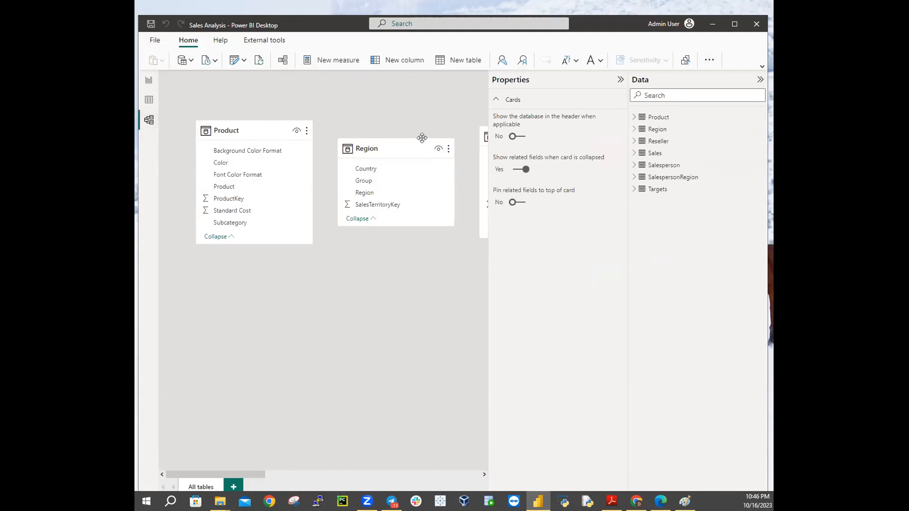
Narrow the Properties pane to give the model diagram more width.
mouse_move(421, 138)
mouse_move(186, 470)
mouse_down()
mouse_move(440, 474)
mouse_move(186, 466)
mouse_move(181, 453)
mouse_up()
drag(255, 473, 233, 468)
drag(487, 311, 510, 308)
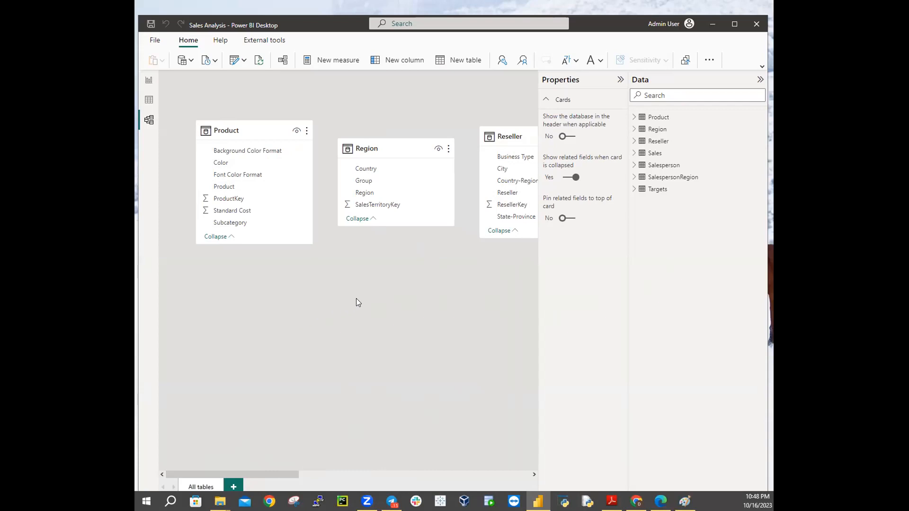
Examine the model diagram's table cards at different zoom levels, from Product through Targets, ending with all tables in view.
scroll(356, 299, down, 5)
scroll(356, 299, down, 3)
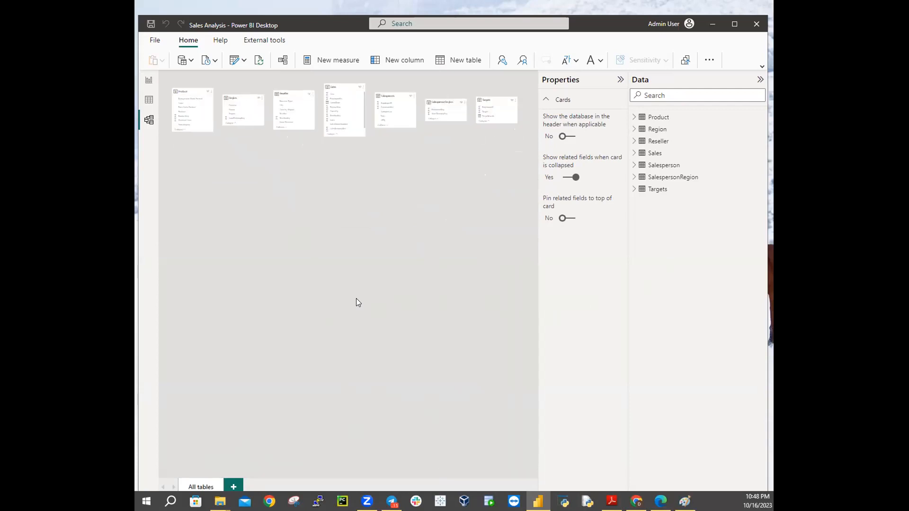
scroll(358, 299, up, 6)
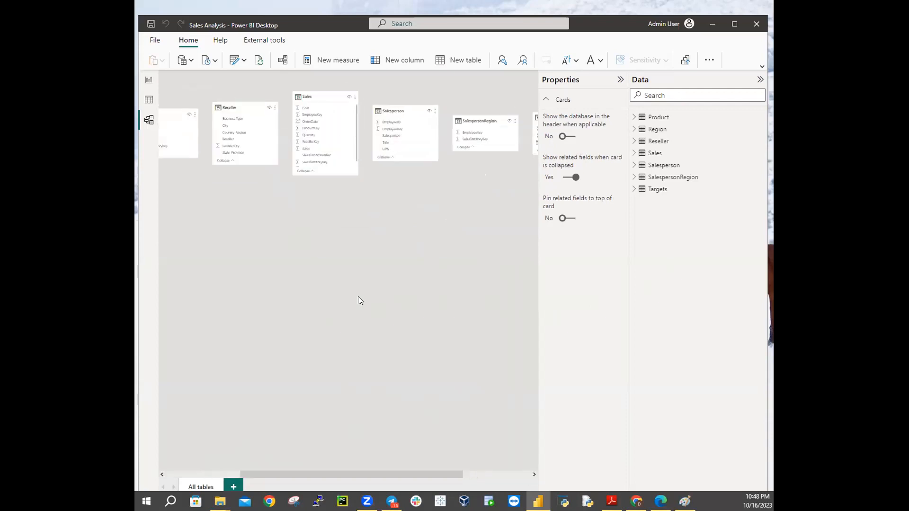
scroll(357, 299, down, 8)
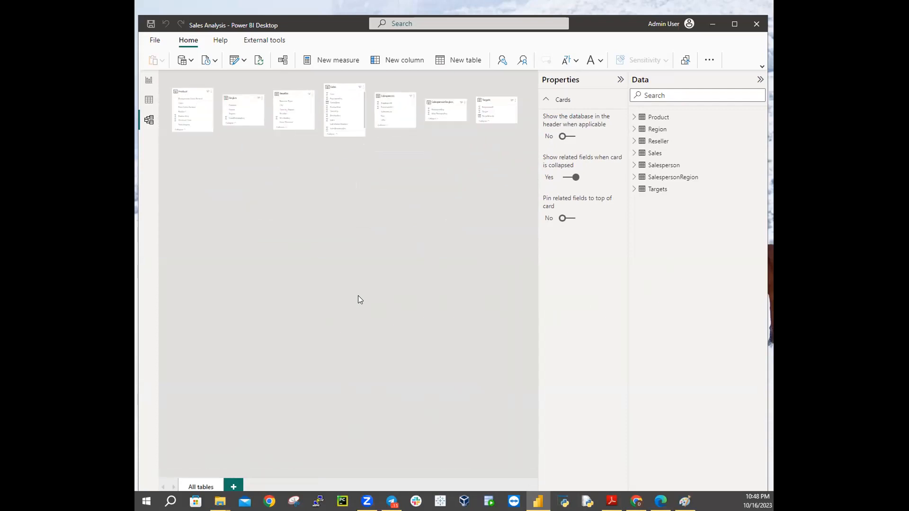
scroll(358, 299, up, 2)
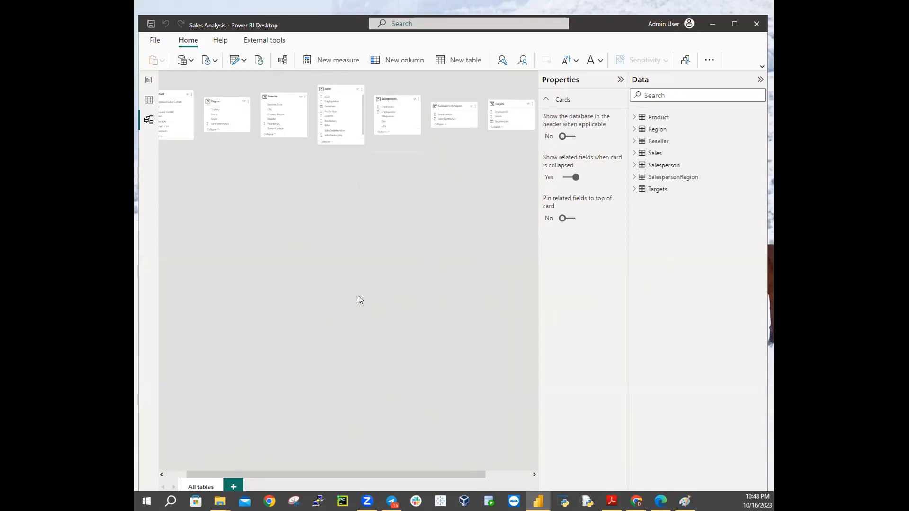
scroll(358, 296, down, 3)
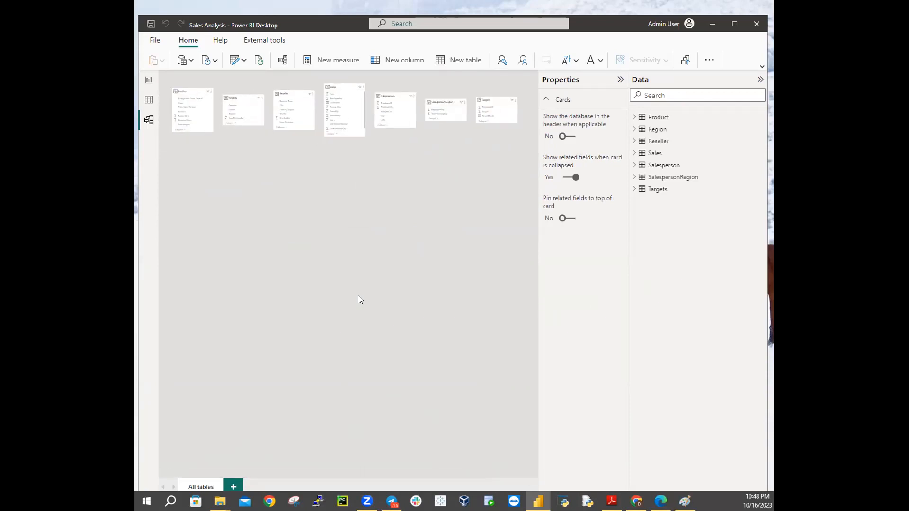
scroll(358, 296, up, 1)
scroll(358, 295, up, 1)
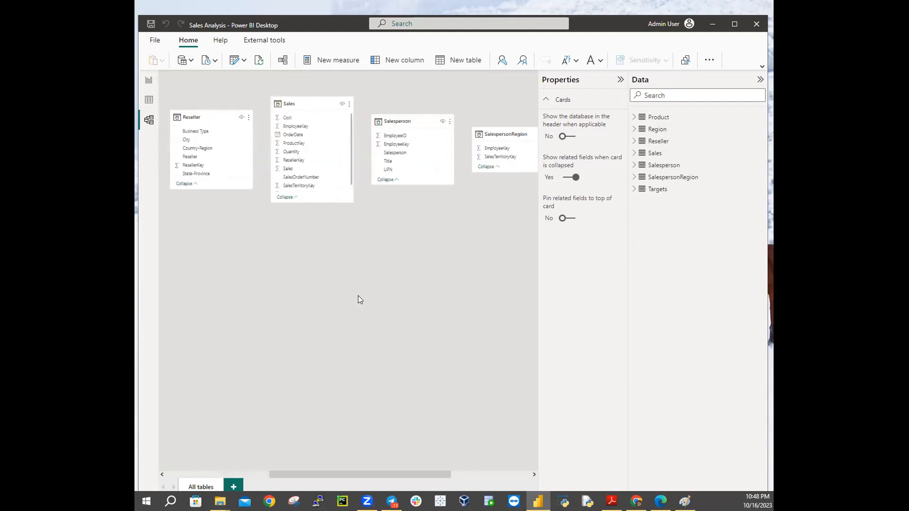
scroll(359, 296, up, 2)
scroll(358, 296, down, 5)
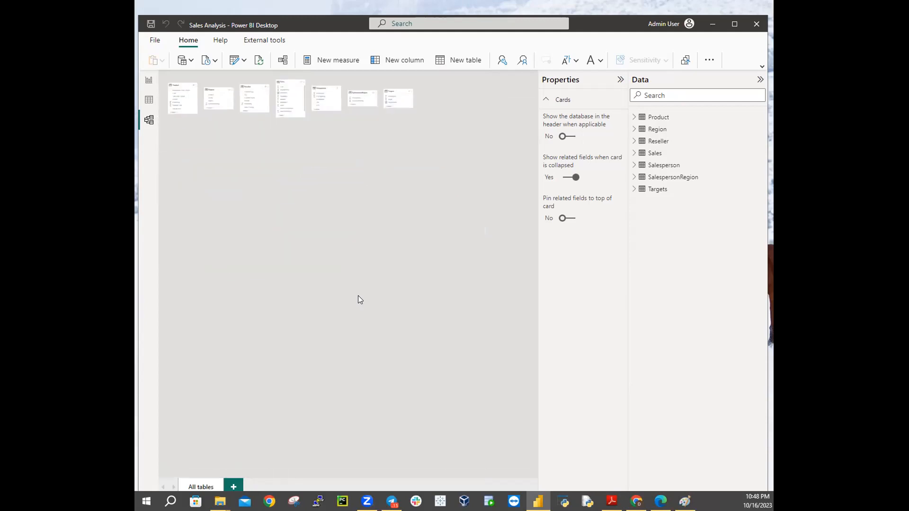
In the model diagram, place the Sales card below the table row, Region below and left of Sales, and shift Reseller slightly right.
scroll(357, 295, up, 4)
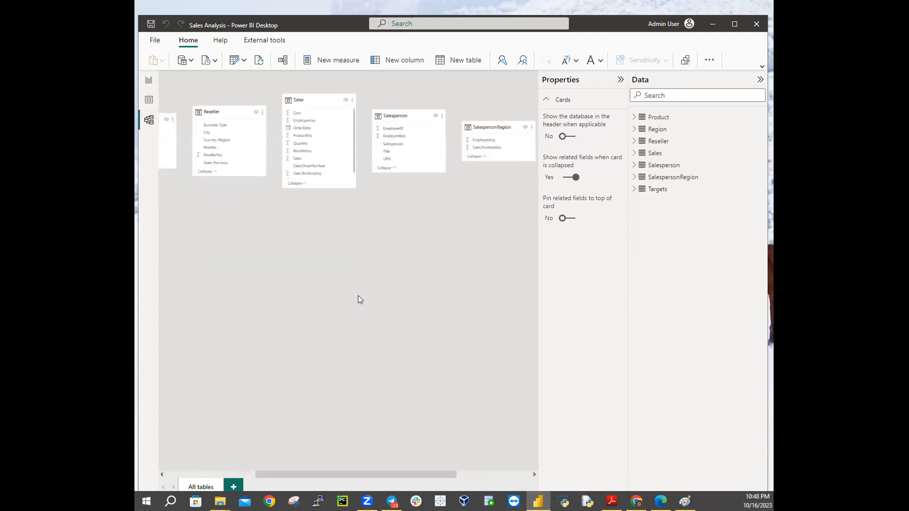
scroll(358, 295, down, 5)
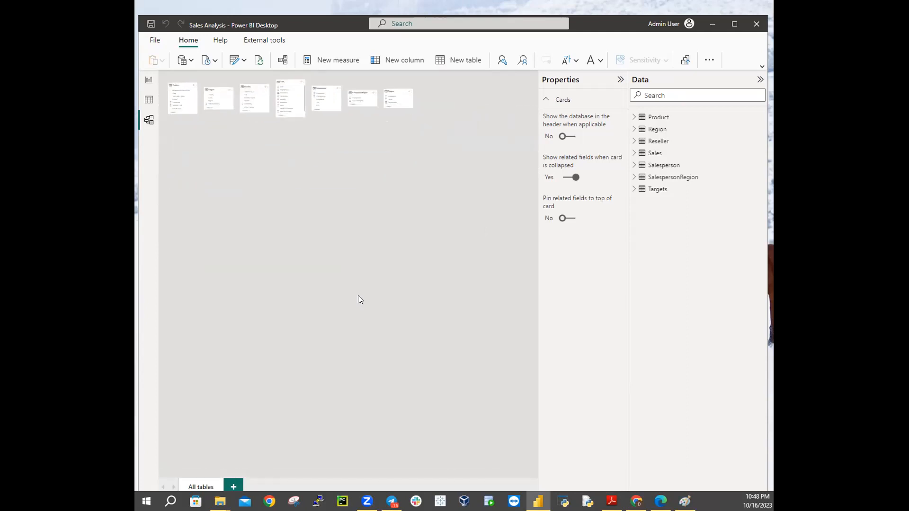
scroll(358, 295, up, 1)
scroll(358, 300, up, 1)
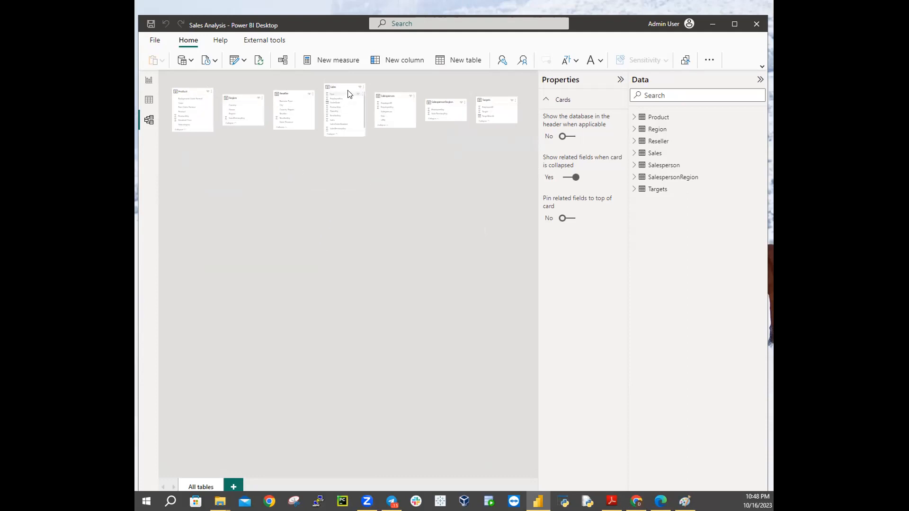
mouse_move(338, 86)
drag(338, 86, 248, 182)
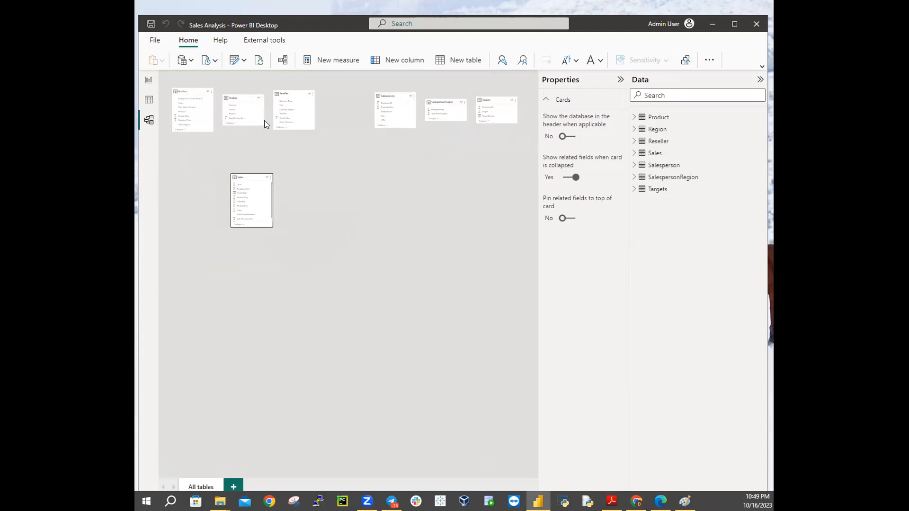
drag(236, 96, 196, 269)
drag(297, 91, 303, 95)
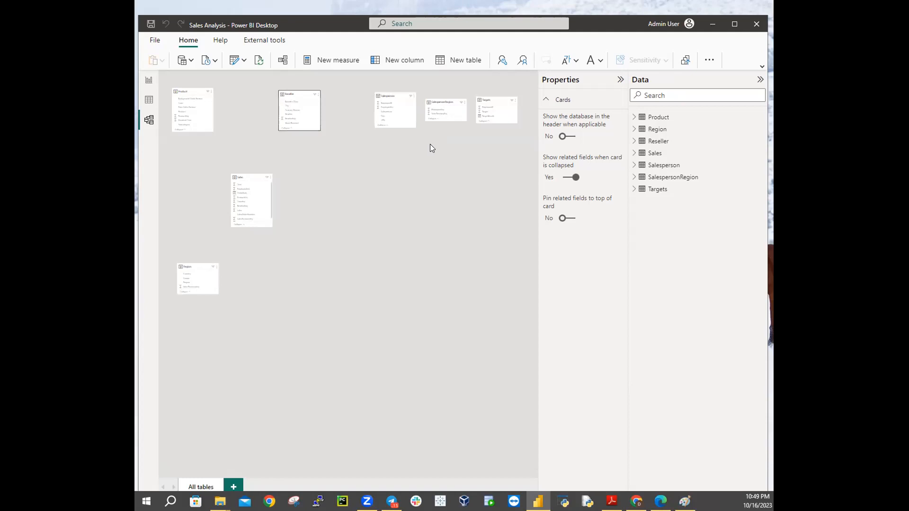
Place the SalespersonRegion card to the right of Sales, Salesperson beneath SalespersonRegion, and Targets directly below Salesperson.
drag(401, 94, 307, 256)
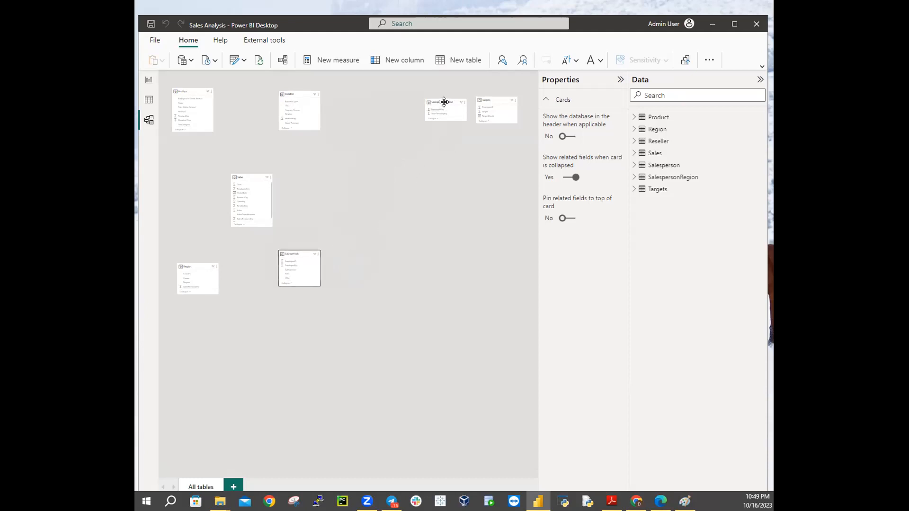
drag(444, 105, 315, 206)
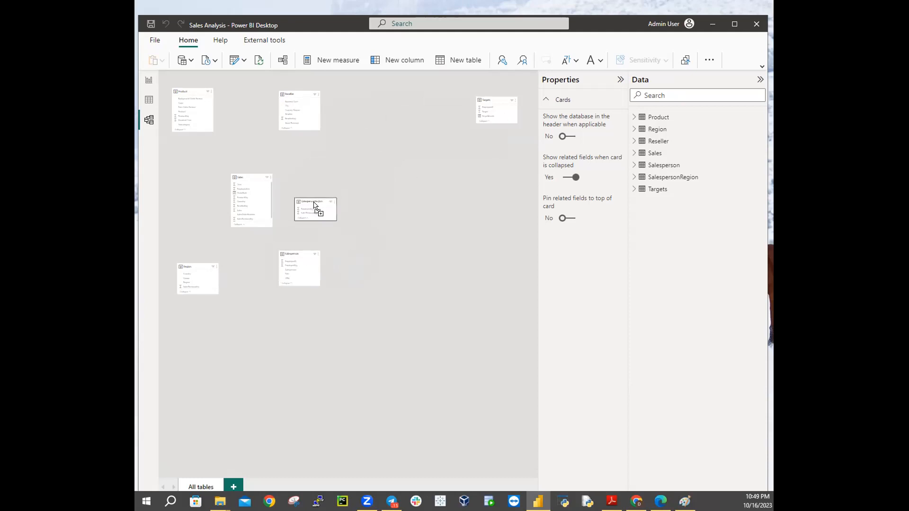
drag(498, 97, 300, 308)
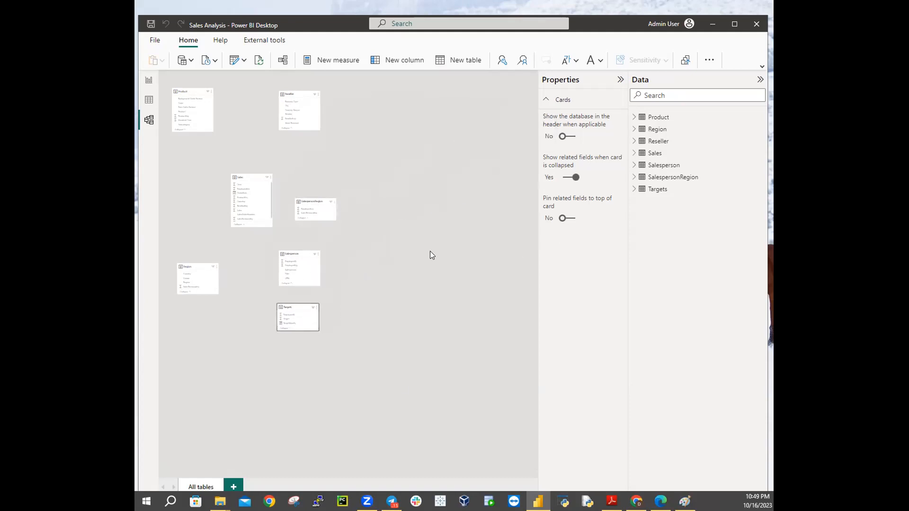
Tighten the diagram by moving Sales, Region and Salesperson upward and centring the Targets card beneath Sales, between Region and Salesperson.
scroll(432, 245, up, 4)
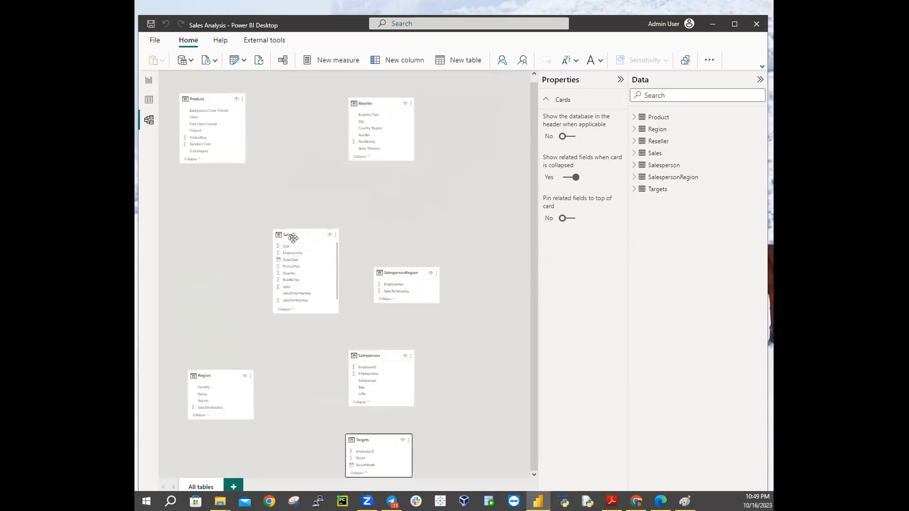
drag(298, 235, 290, 220)
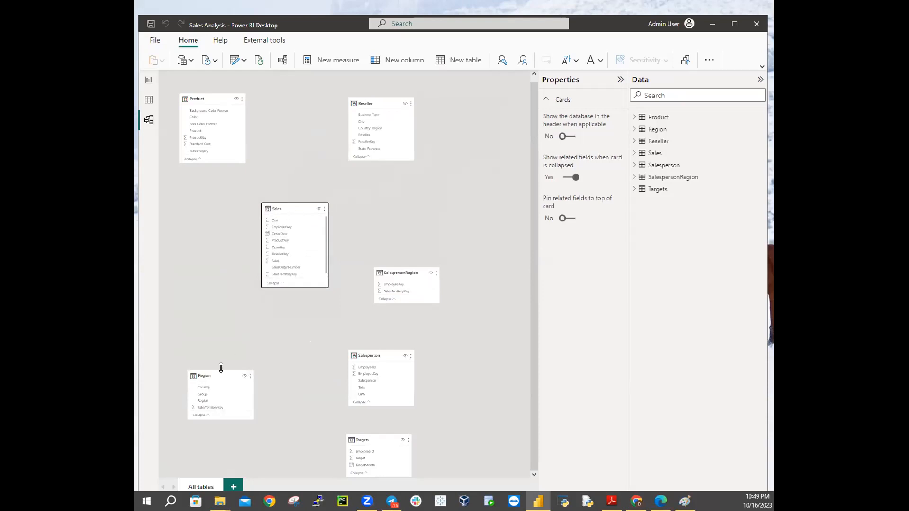
drag(220, 379, 218, 326)
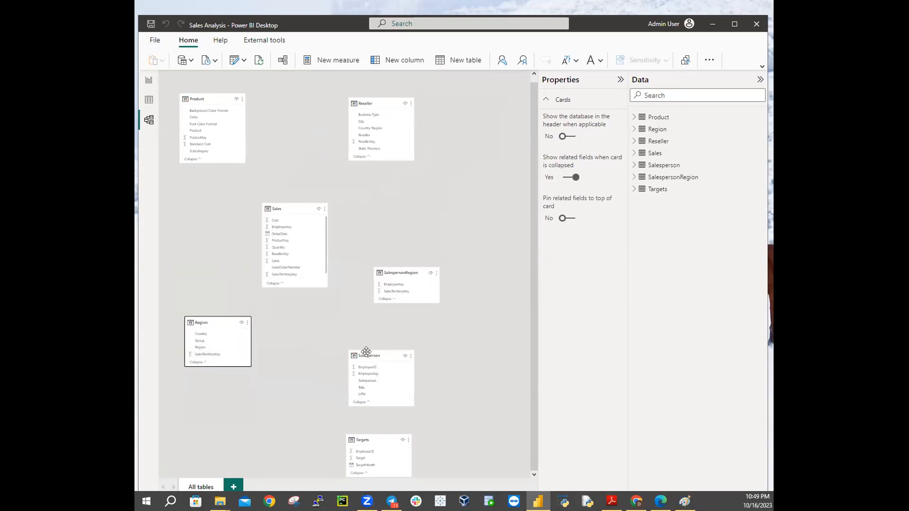
drag(375, 356, 363, 319)
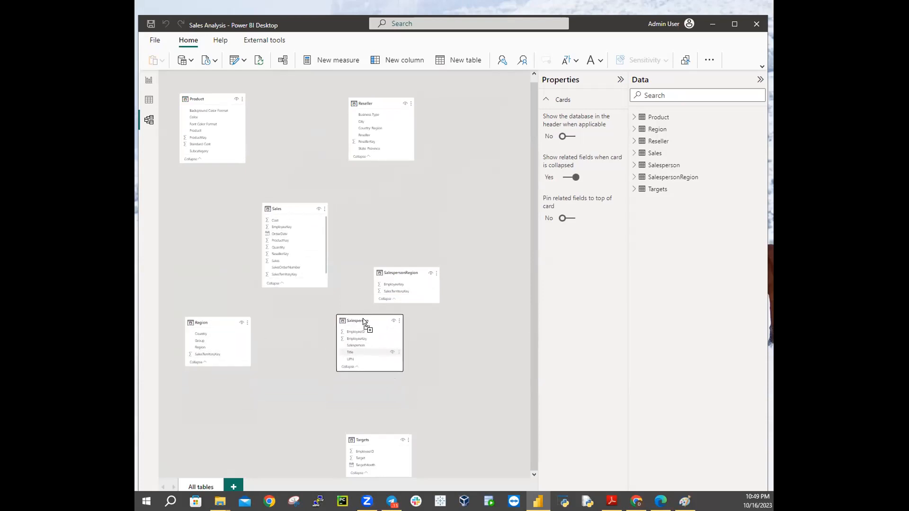
drag(373, 439, 294, 408)
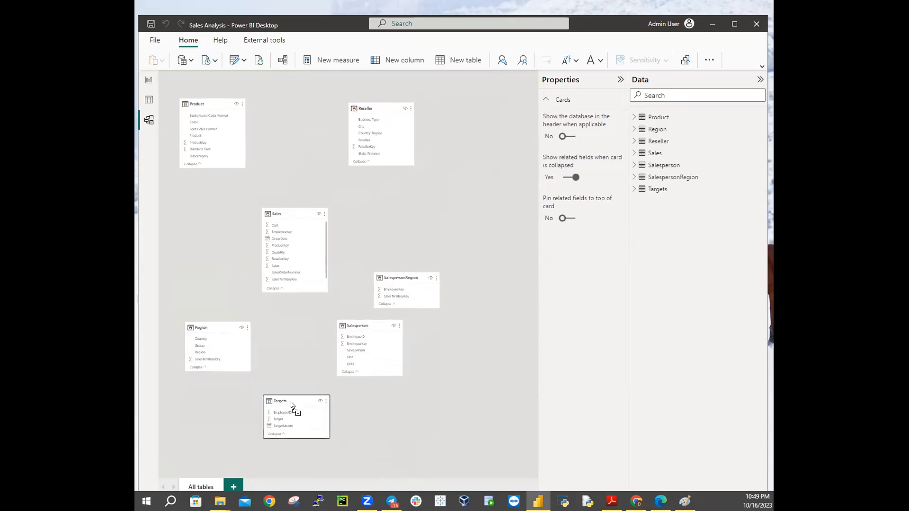
Raise Reseller and Product to the same height at the diagram's upper edge, and move Sales and SalespersonRegion up beneath them.
drag(385, 112, 380, 101)
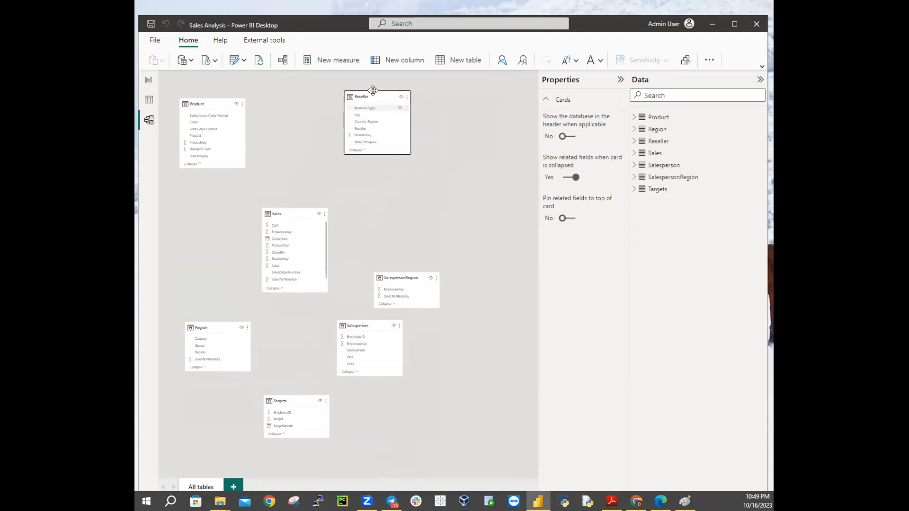
drag(205, 102, 203, 95)
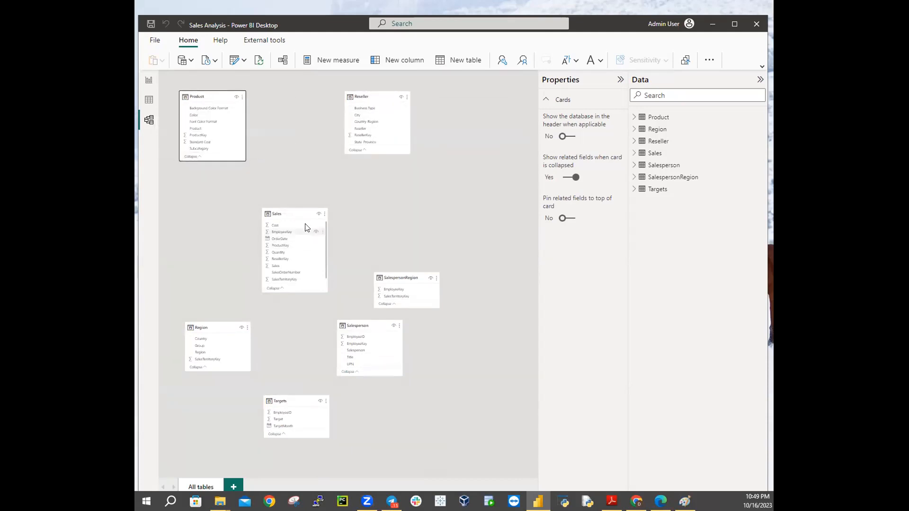
drag(292, 208, 297, 184)
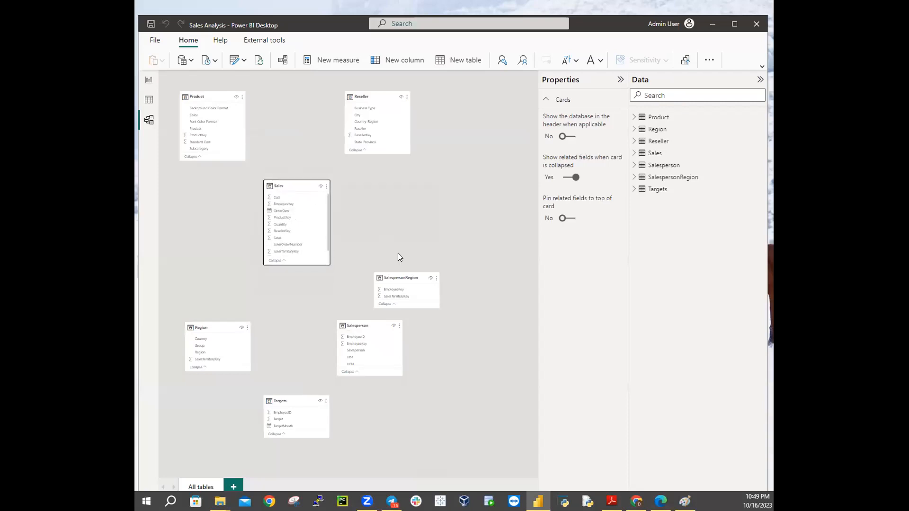
drag(402, 279, 395, 238)
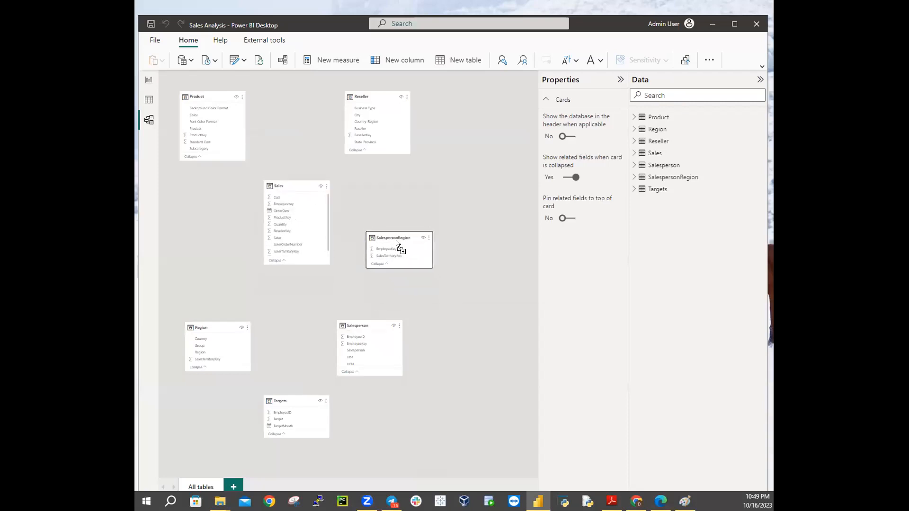
Move the Salesperson, Region and Targets cards up, aligning Region beneath Product and keeping Targets centred beneath Sales.
drag(367, 327, 370, 303)
click(206, 327)
drag(206, 327, 183, 300)
drag(376, 296, 376, 293)
click(296, 401)
drag(296, 402, 297, 368)
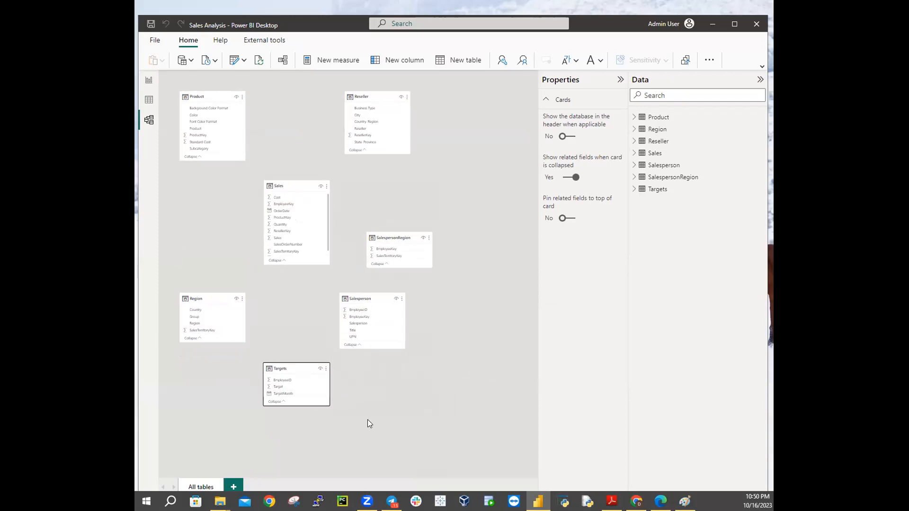
Look at the Report view, and in the Table view browse the data of every table from Product through Targets, ending on Product.
click(148, 80)
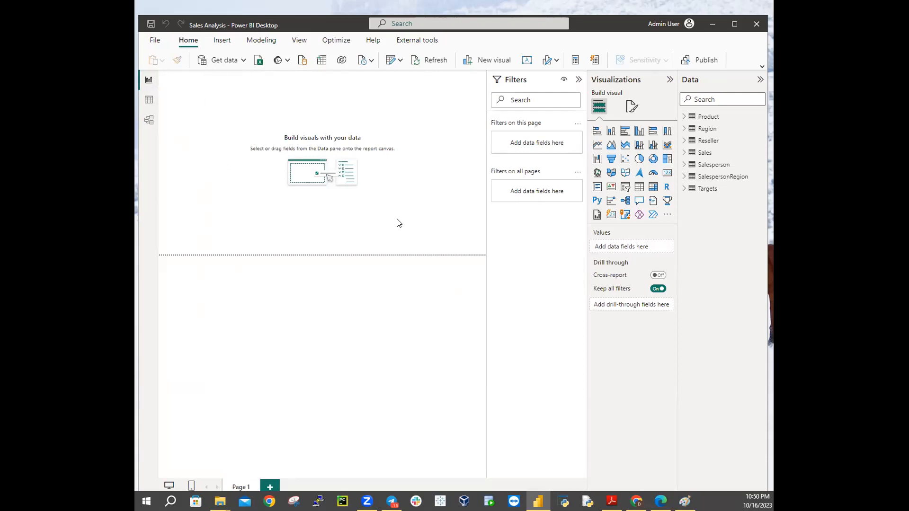
click(147, 103)
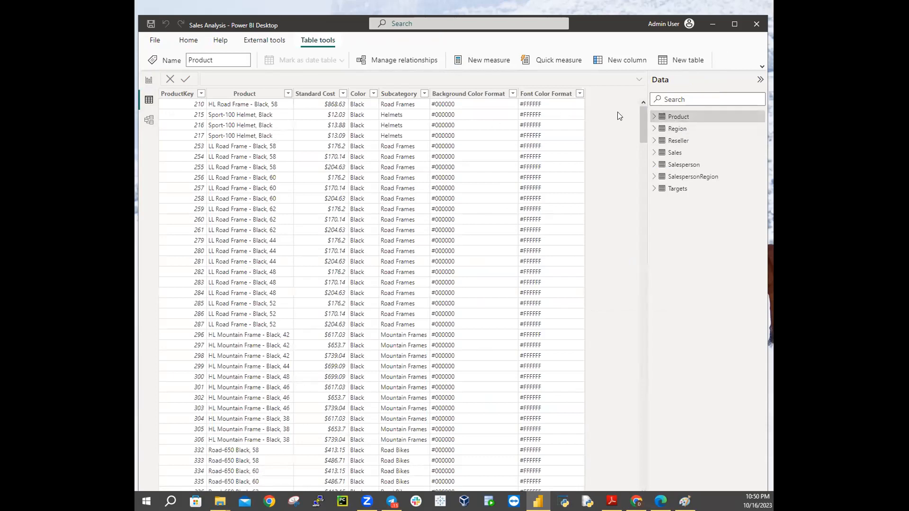
click(675, 128)
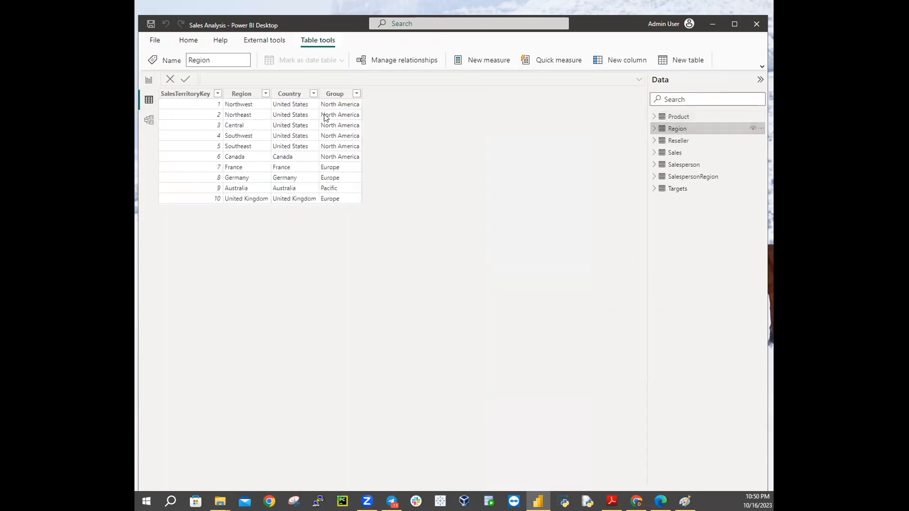
click(678, 141)
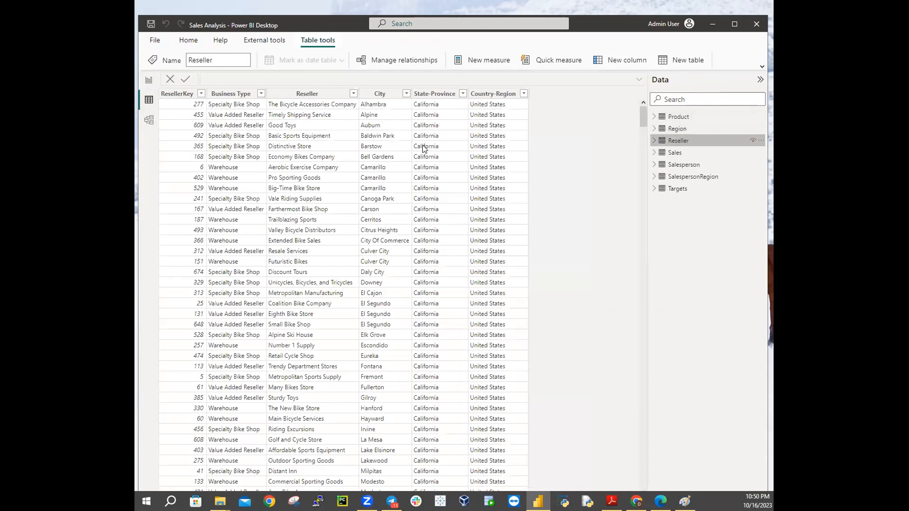
click(672, 154)
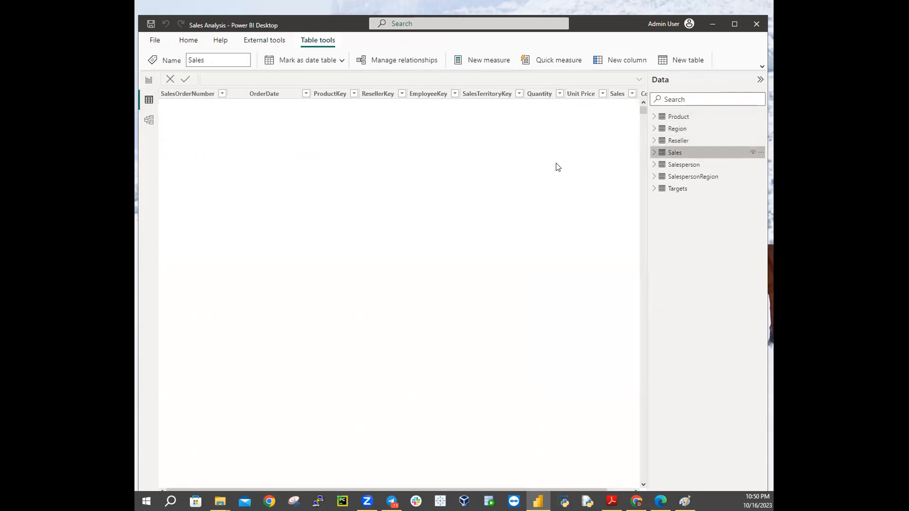
click(686, 165)
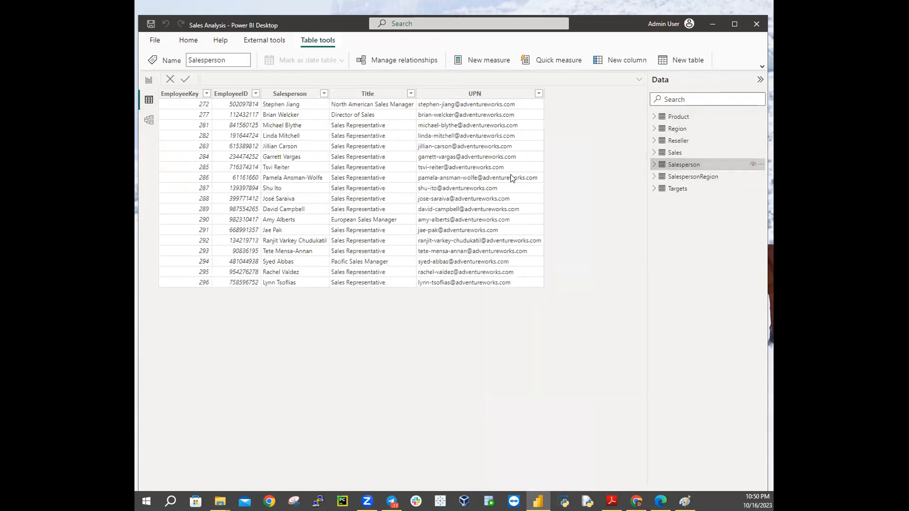
click(692, 177)
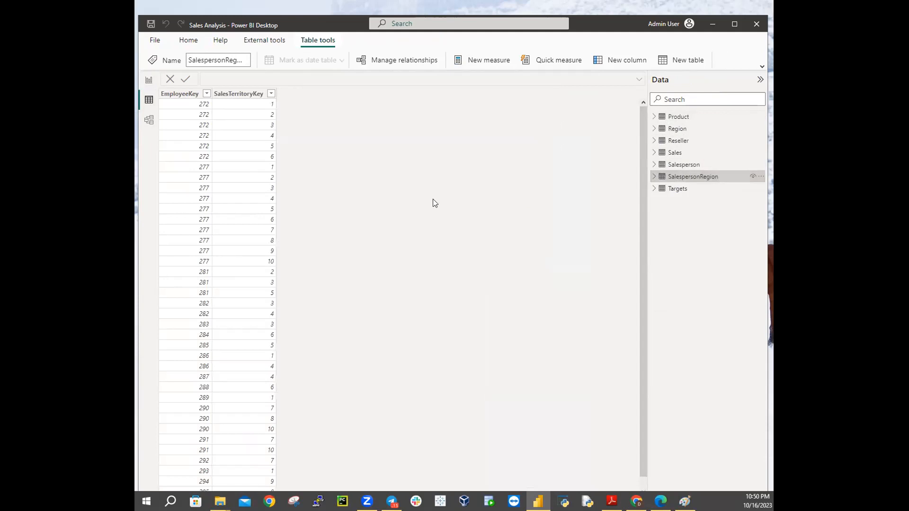
click(675, 188)
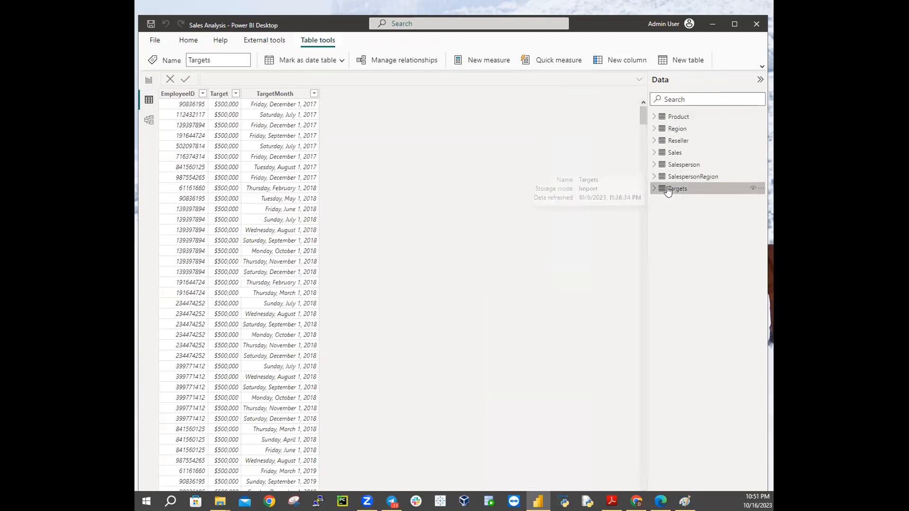
click(675, 118)
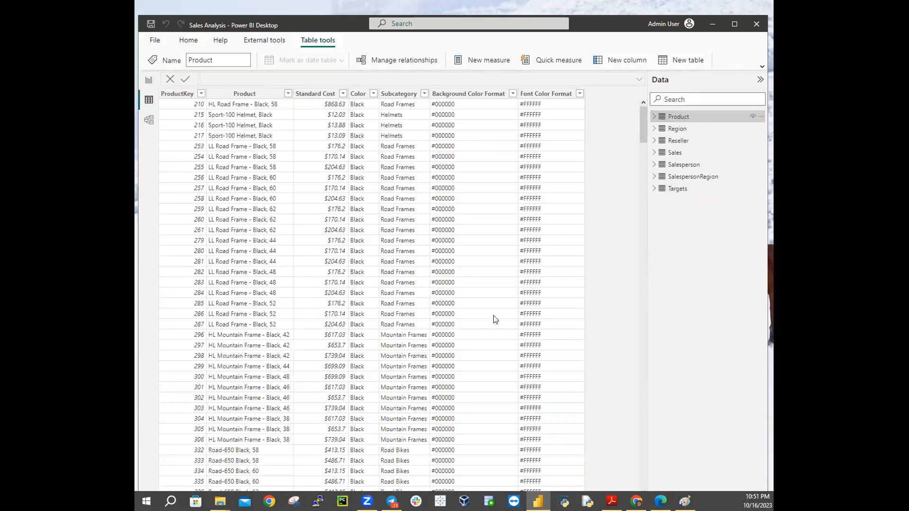
Return to the Model view and examine the rearranged cards and their key fields, ending with all seven tables in view.
click(148, 122)
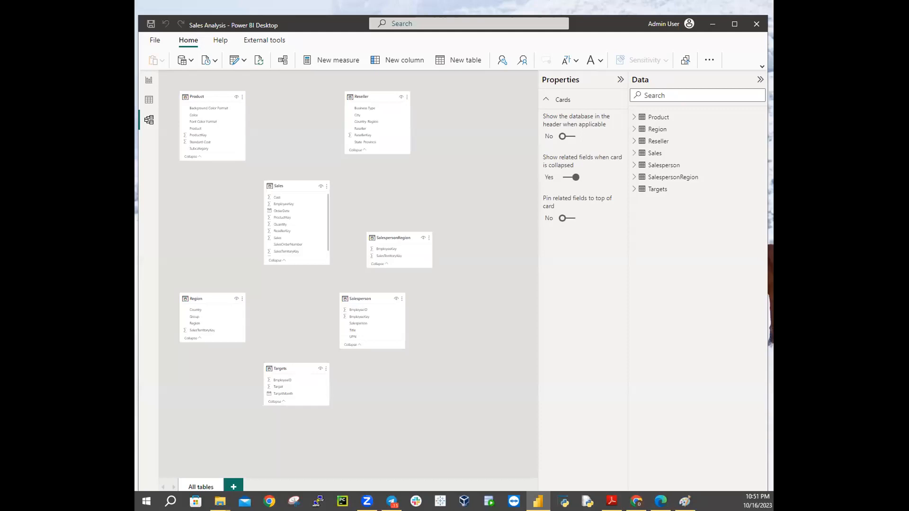
mouse_move(384, 295)
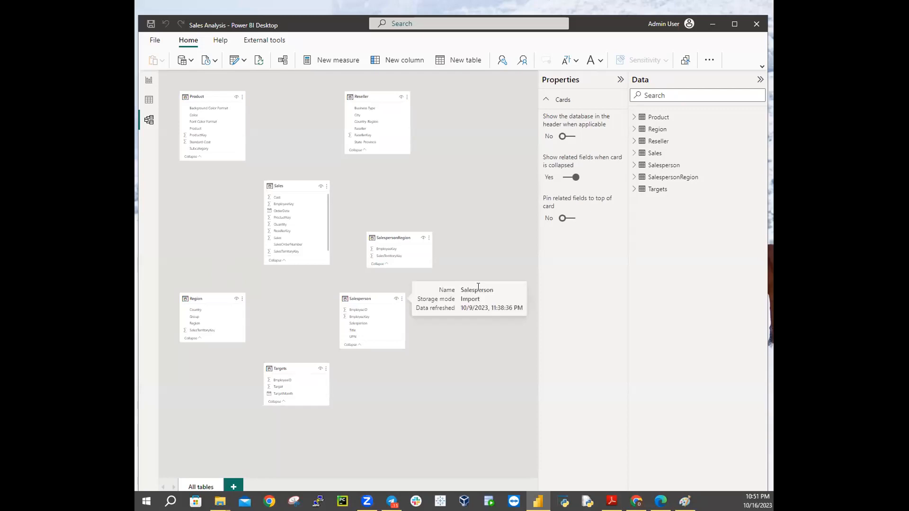
scroll(474, 268, up, 3)
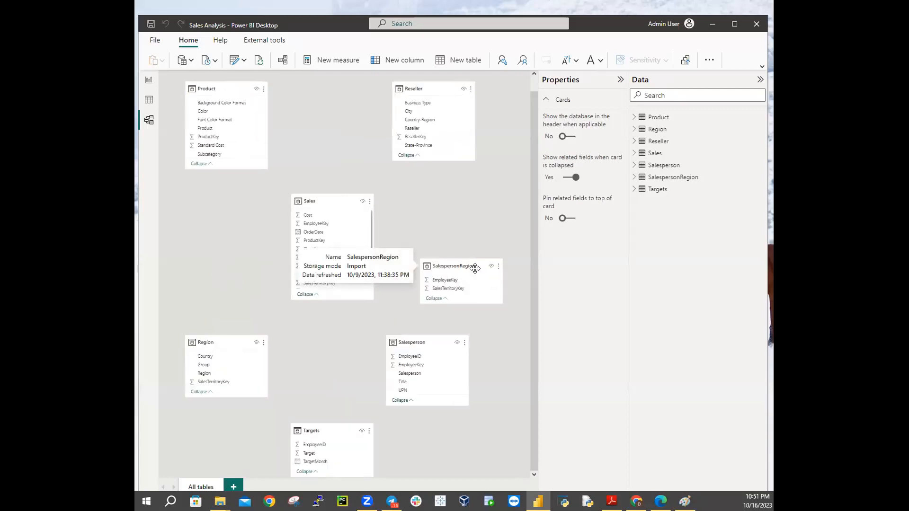
scroll(475, 270, up, 2)
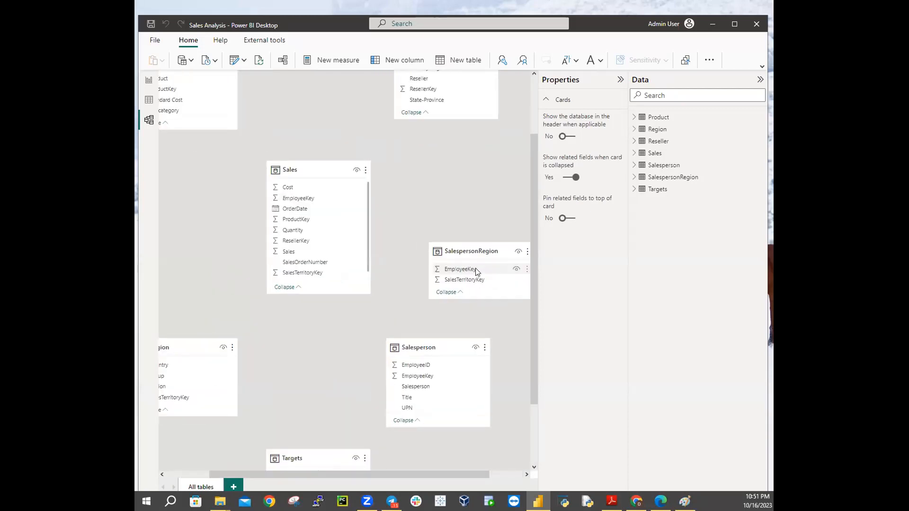
scroll(475, 267, down, 3)
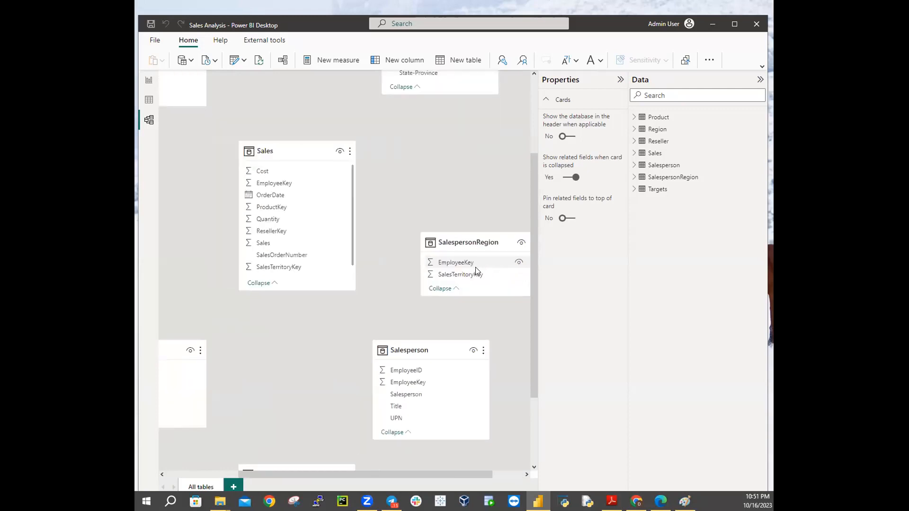
scroll(475, 268, down, 2)
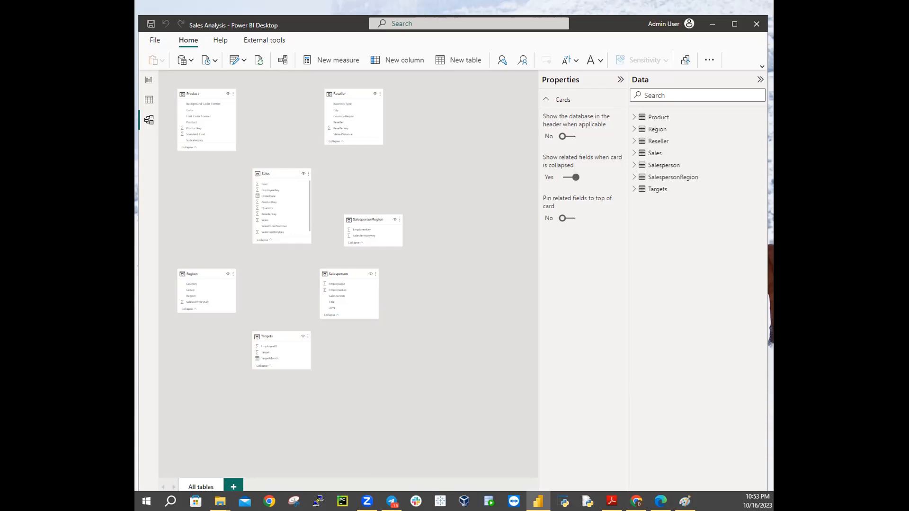
Switch to the Report view, expand all tables in the field list, and examine their fields from Product through Targets.
click(149, 81)
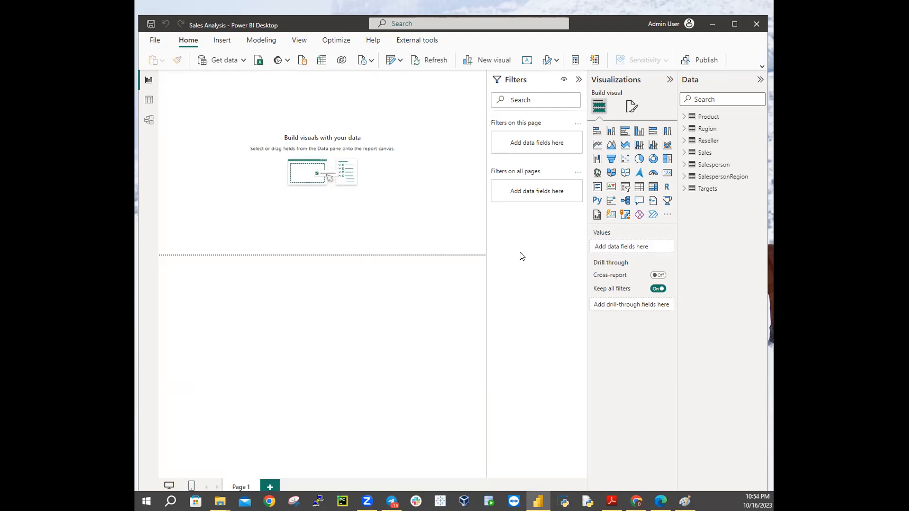
click(699, 104)
right_click(710, 203)
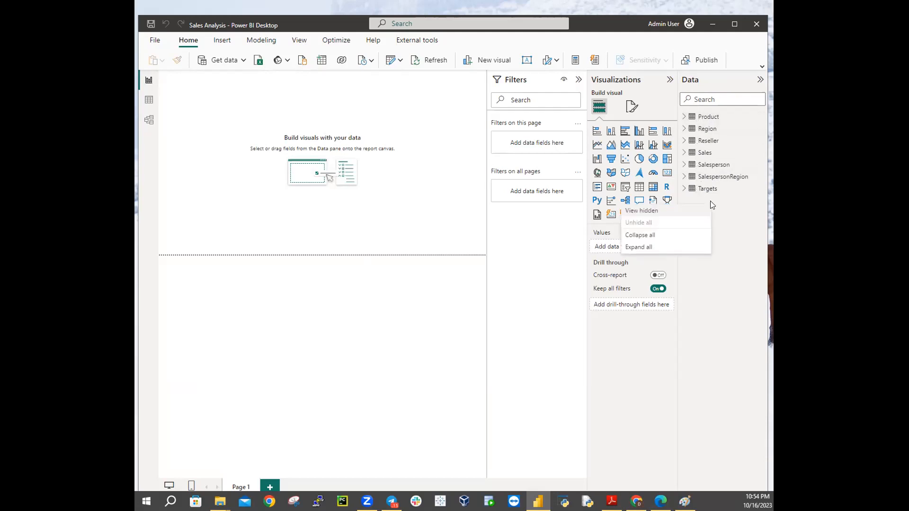
click(650, 248)
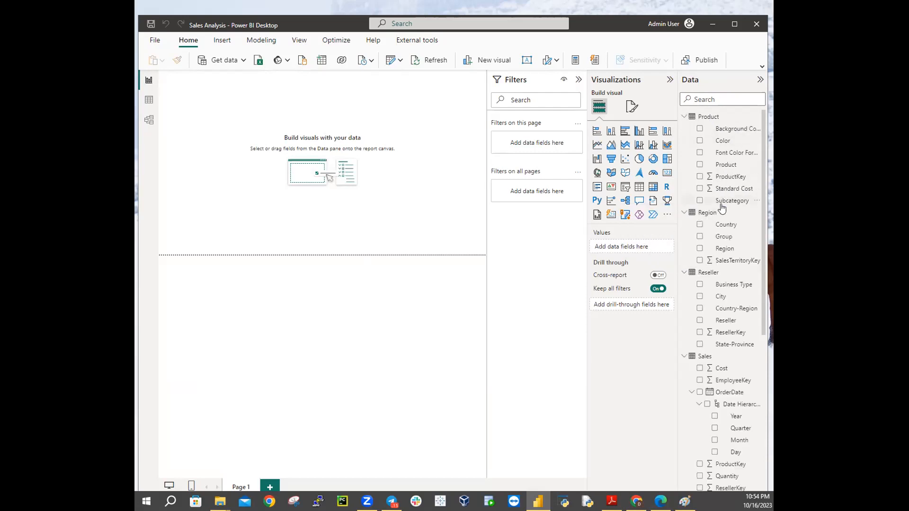
scroll(722, 209, down, 5)
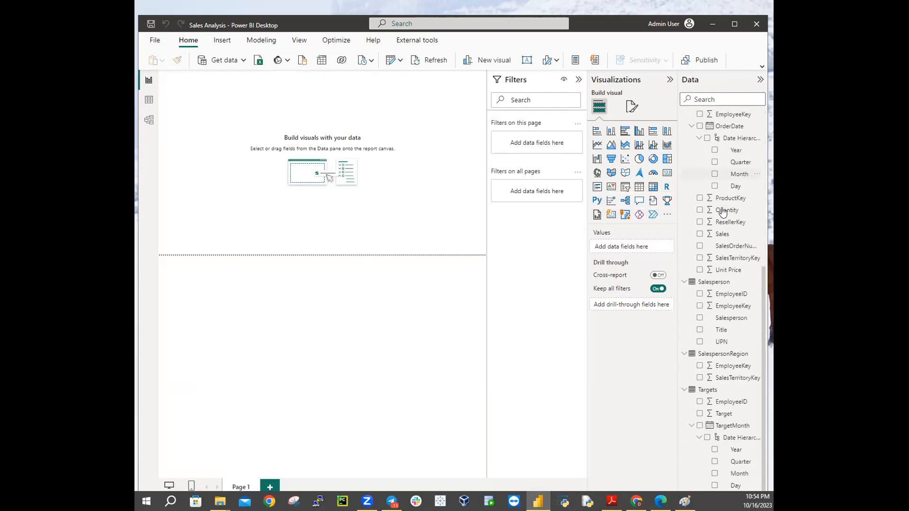
scroll(723, 213, up, 5)
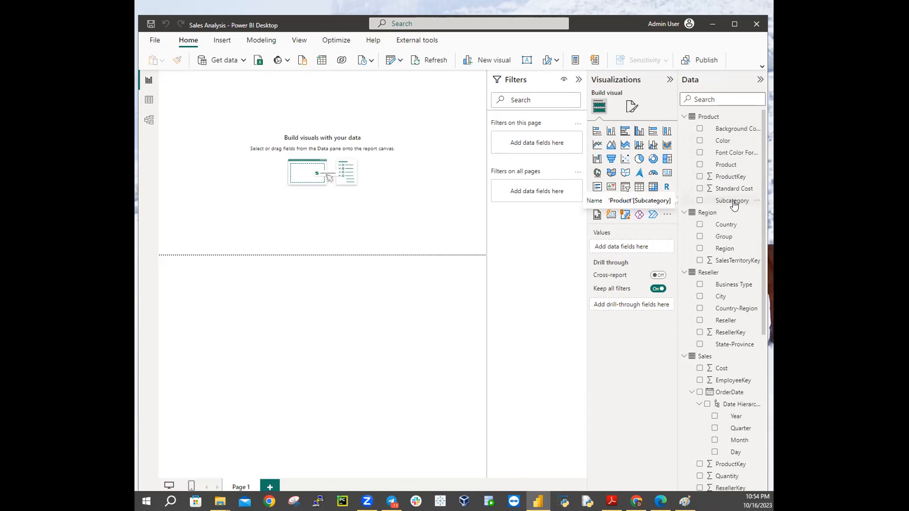
scroll(747, 198, down, 3)
scroll(748, 199, up, 2)
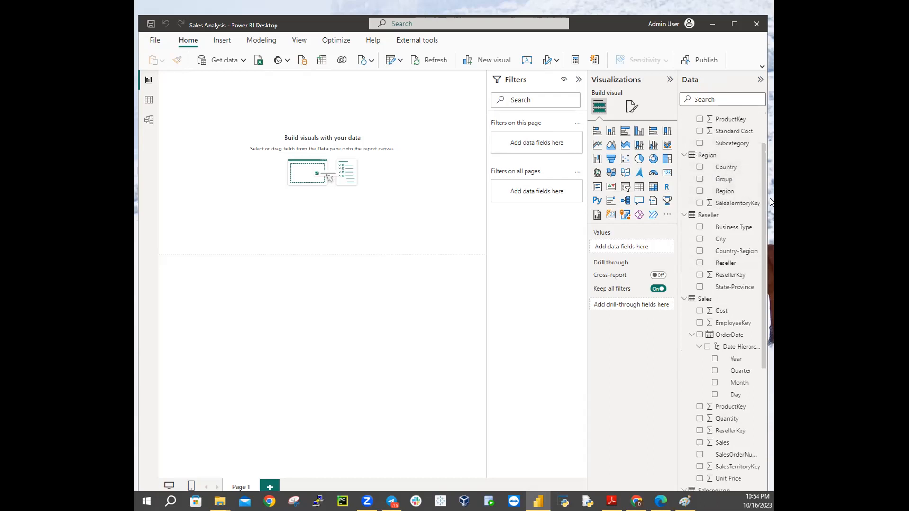
scroll(746, 209, down, 5)
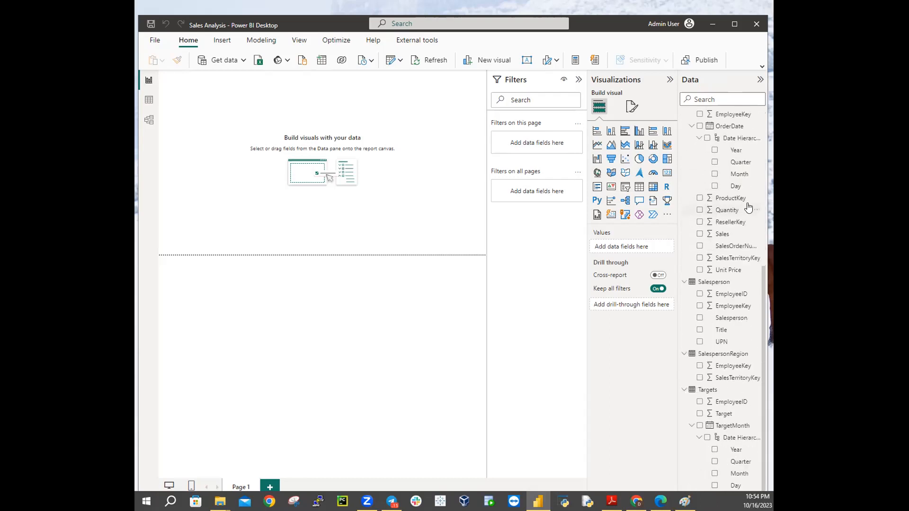
scroll(748, 203, up, 7)
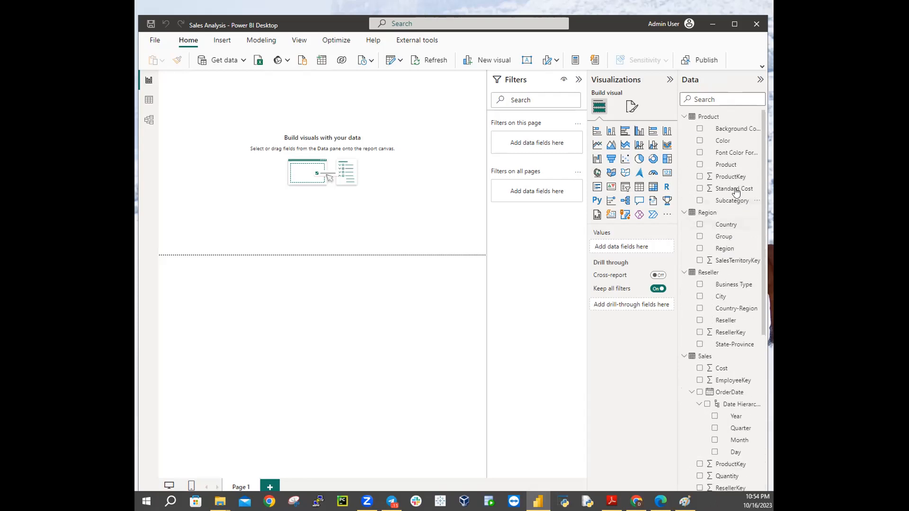
Collapse the Product and Region tables in the field list, and collapse all the remaining tables at once.
click(683, 118)
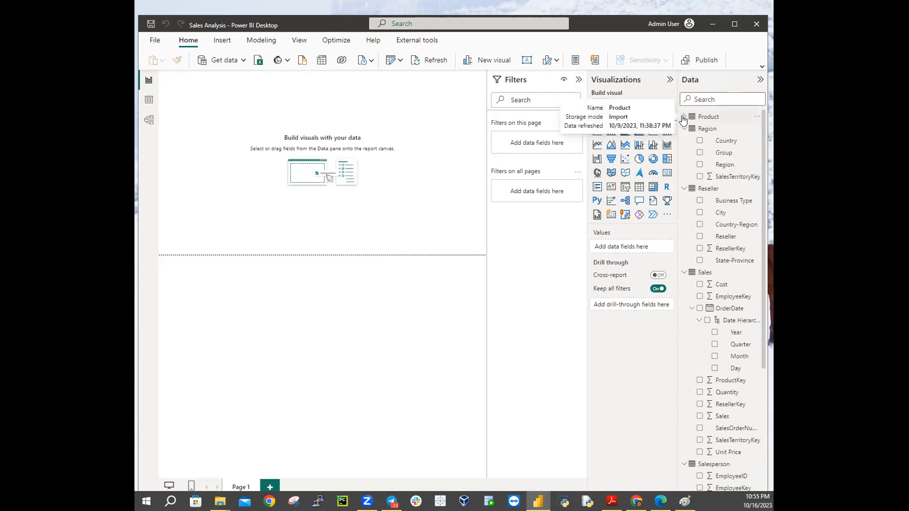
click(682, 118)
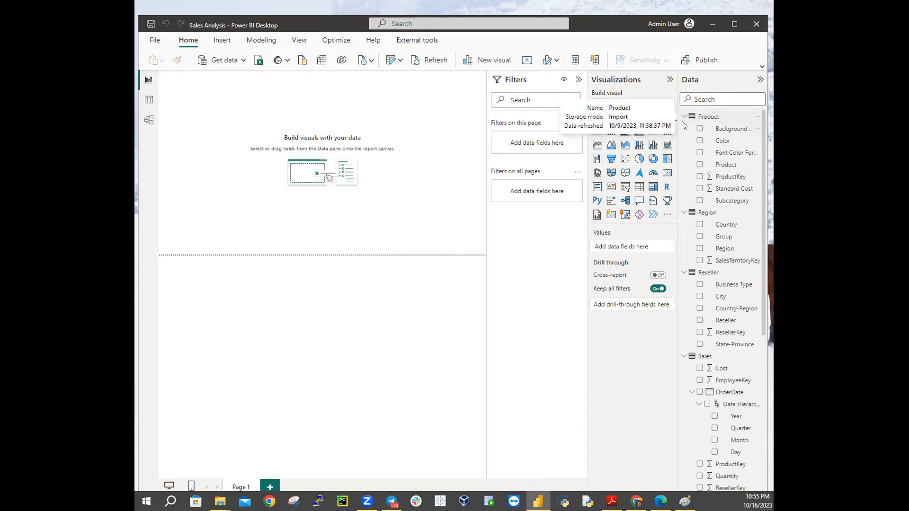
click(683, 118)
click(683, 118)
click(683, 118)
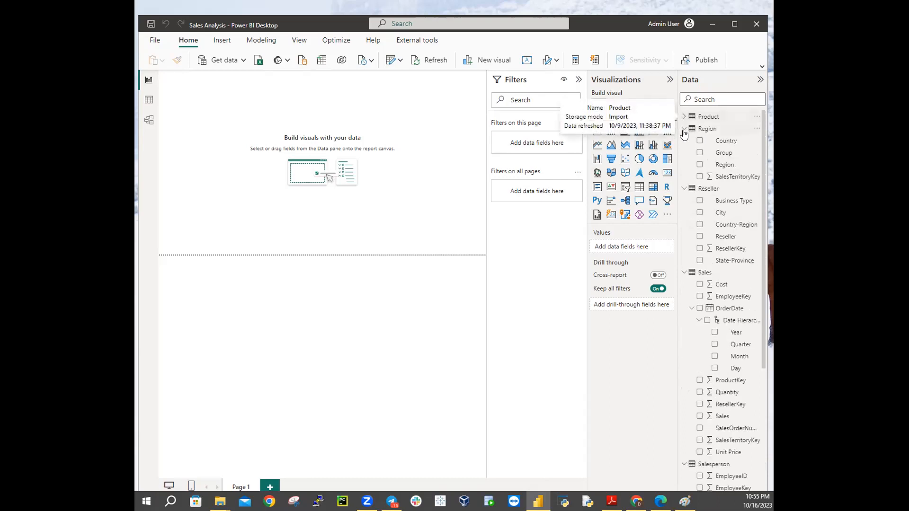
click(683, 129)
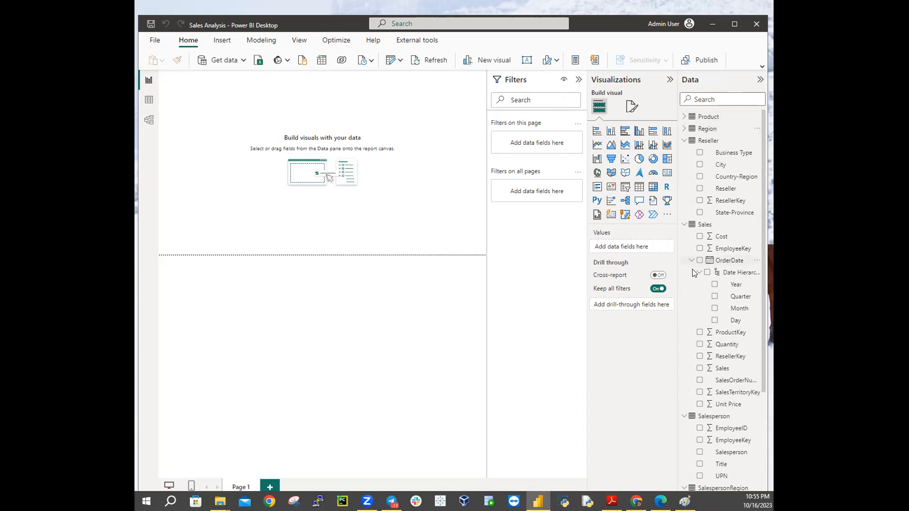
right_click(683, 304)
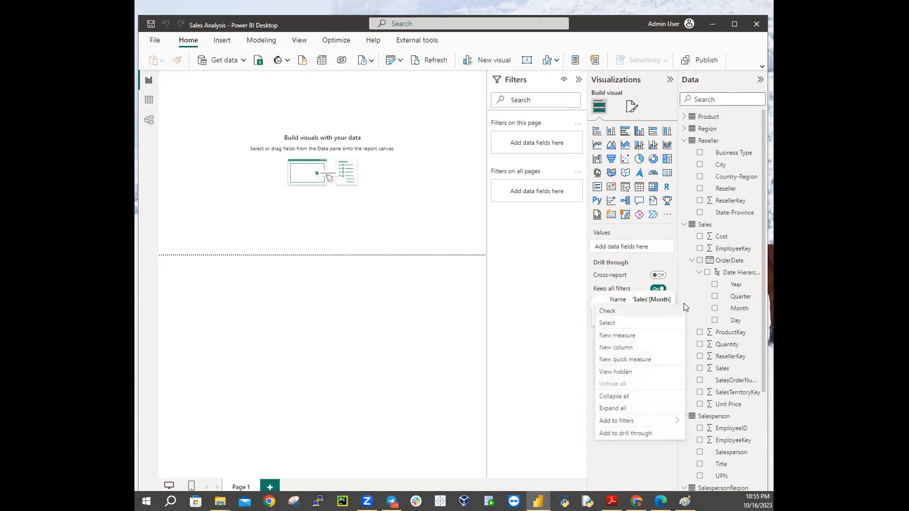
click(622, 400)
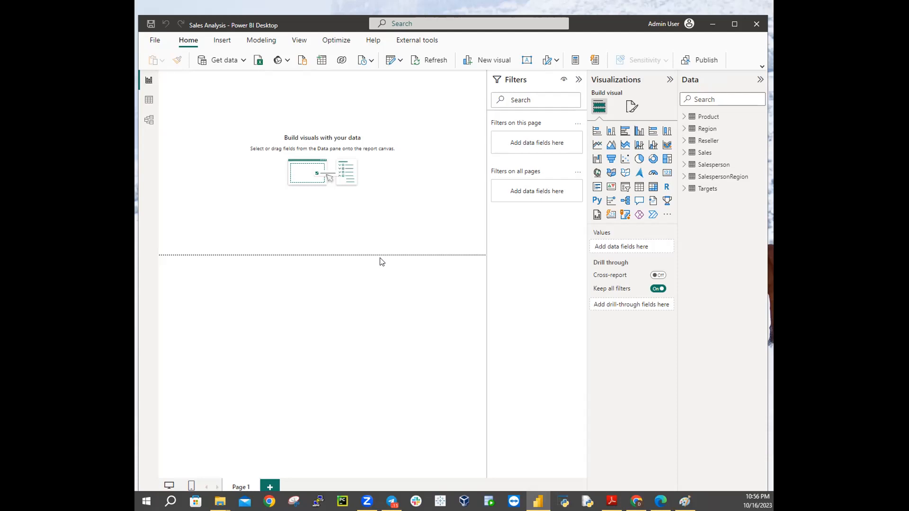
Expand the Product table's fields, compare them with its columns in the Table view, and return to the Report view.
click(684, 117)
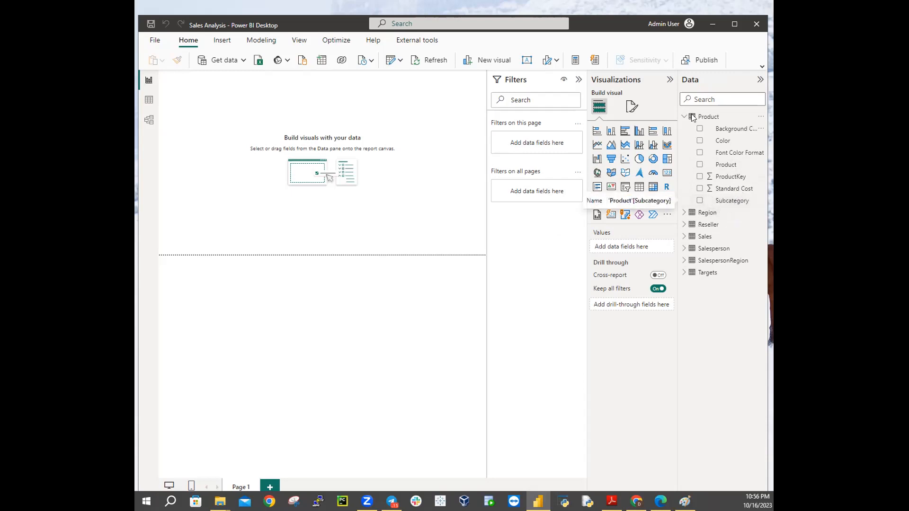
click(147, 101)
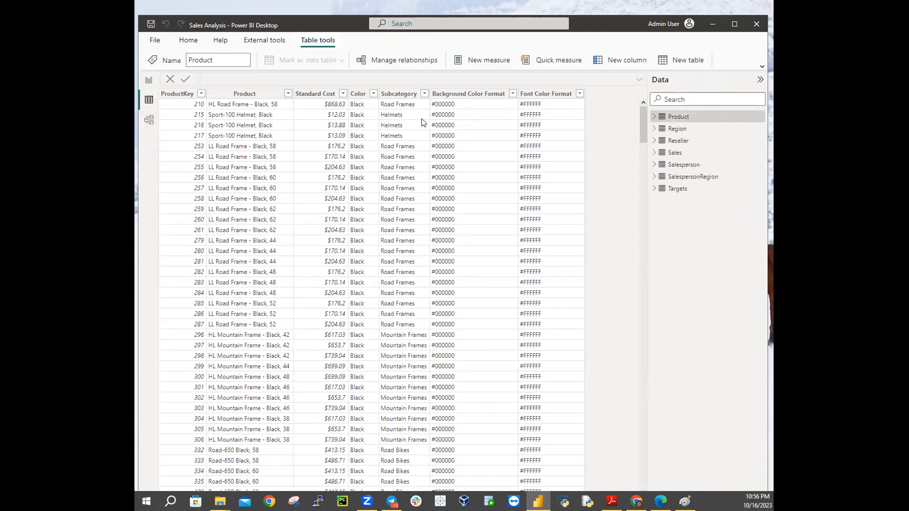
click(149, 80)
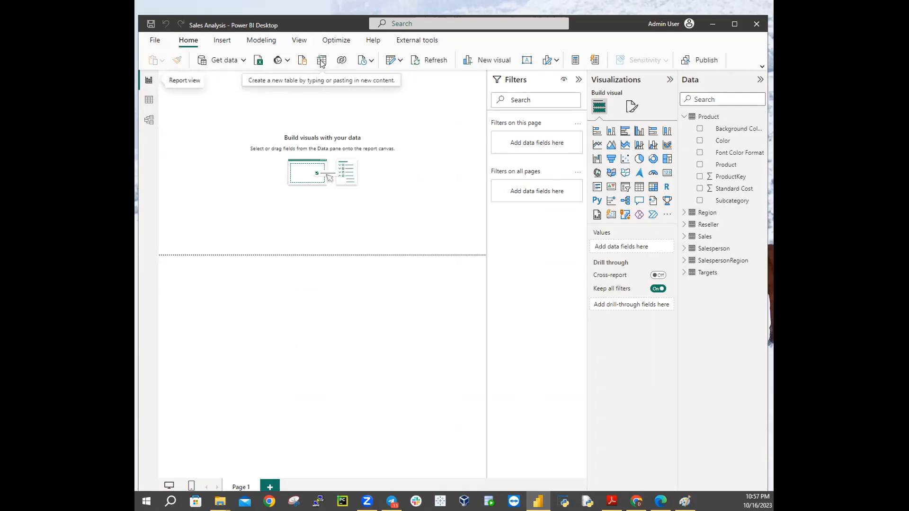
Open the Power Query Editor and examine the Product query's columns through Font Color Format.
click(388, 61)
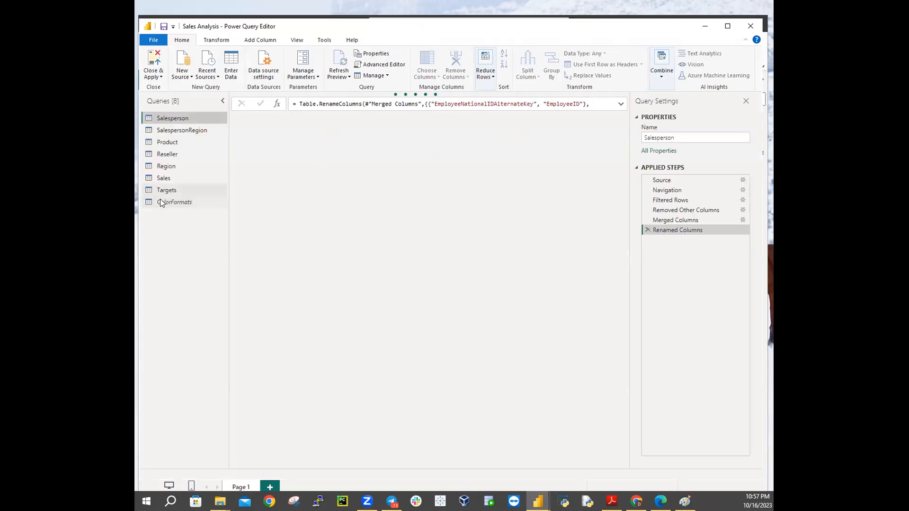
click(175, 142)
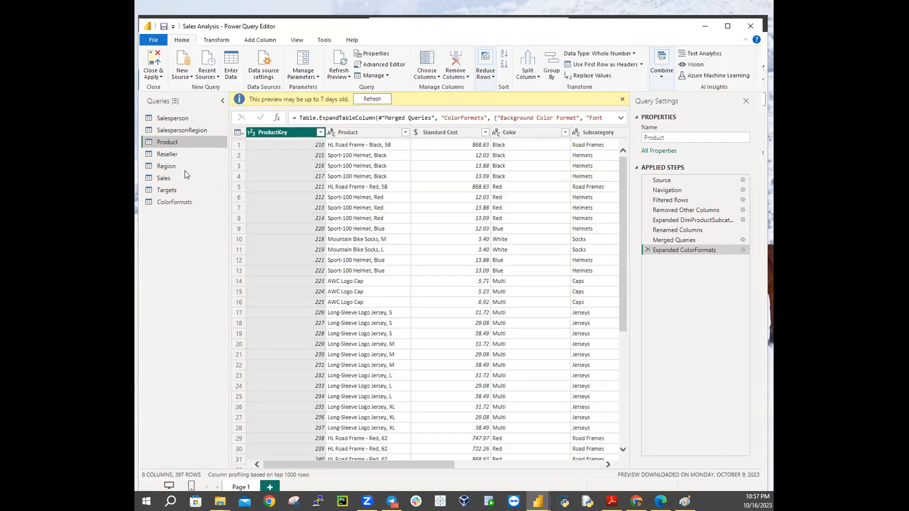
drag(443, 463, 595, 468)
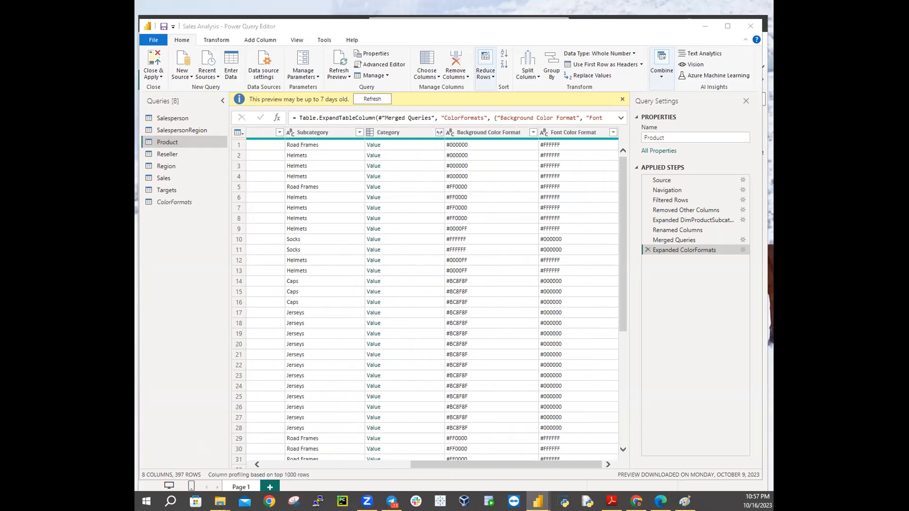
key(alt+Tab)
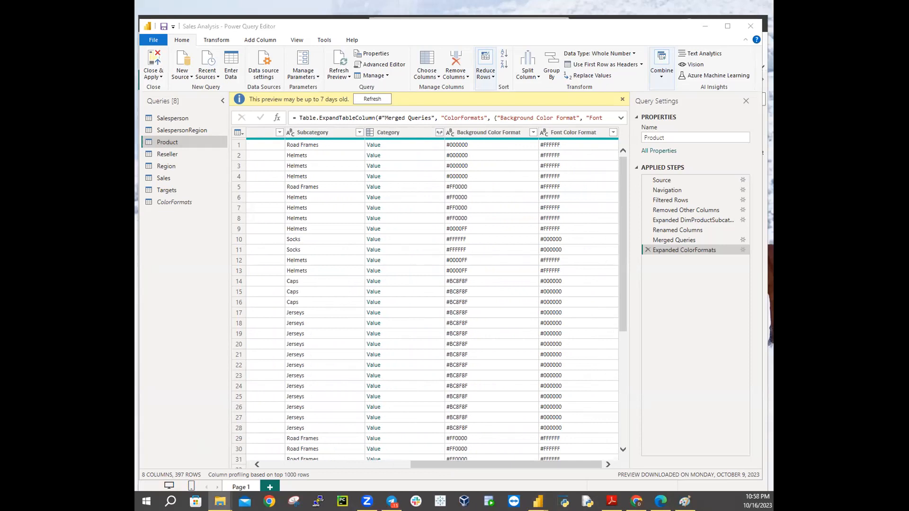
key(alt+Tab)
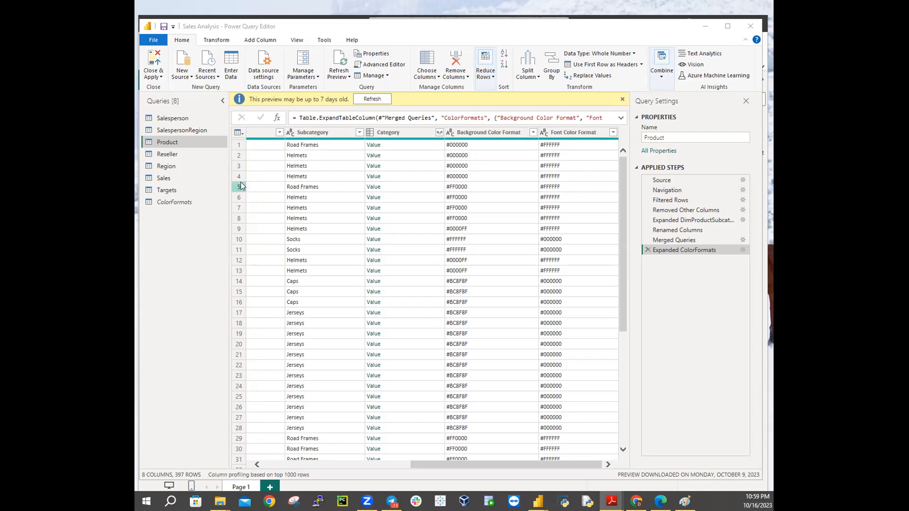
drag(712, 229, 771, 263)
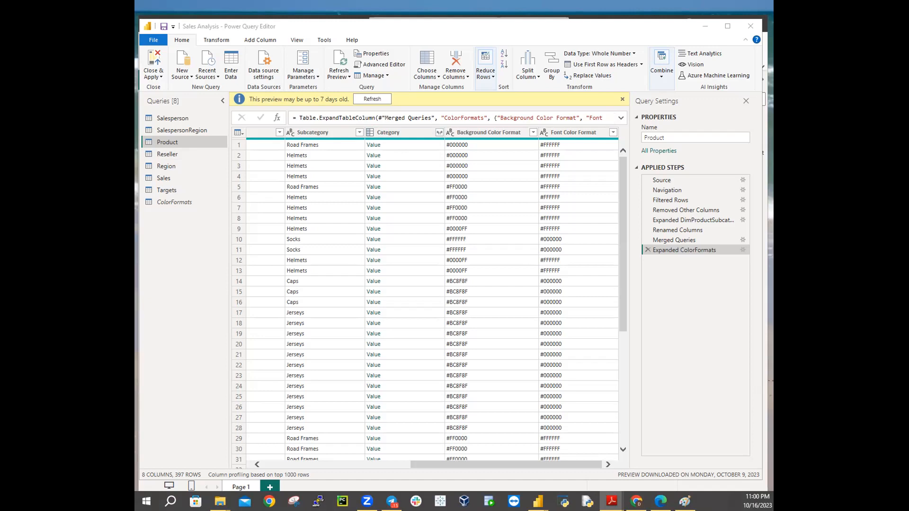
Review the Product query's columns from ProductKey onward, and view the Category column's expandable fields without expanding them.
drag(446, 466, 274, 460)
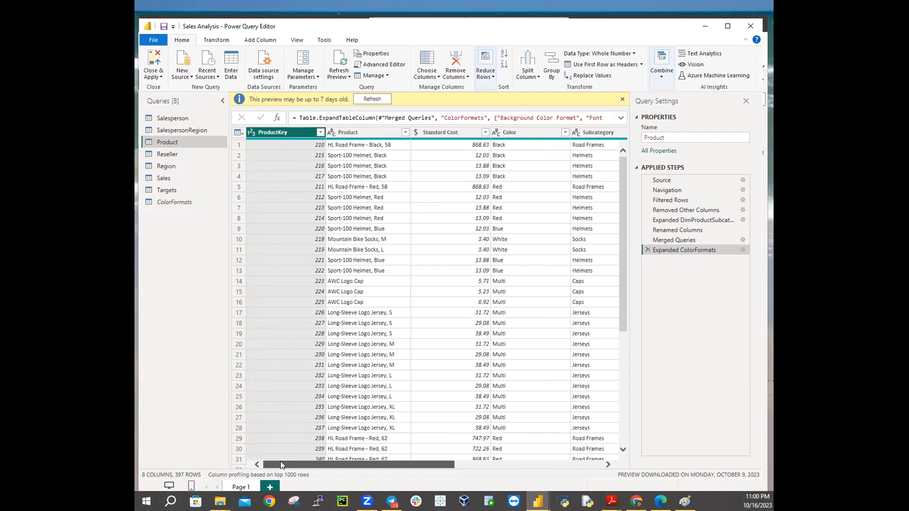
drag(298, 463, 360, 462)
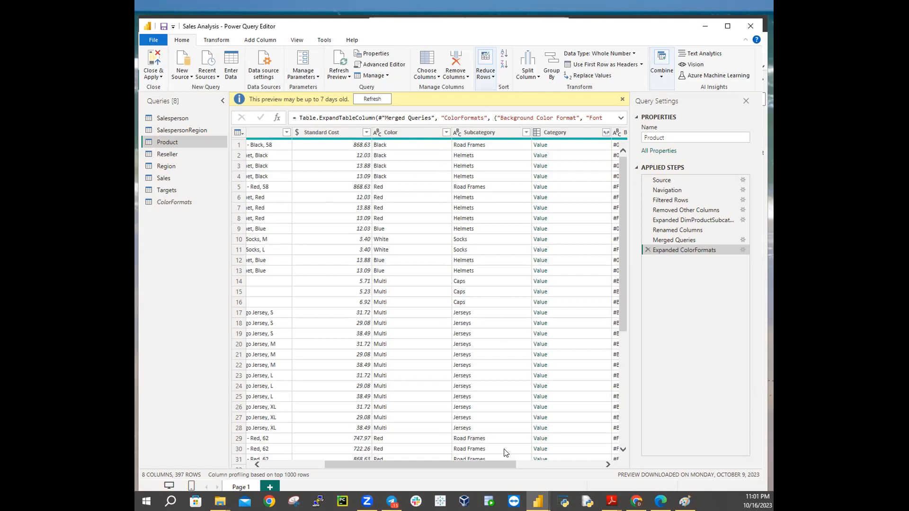
drag(487, 464, 543, 466)
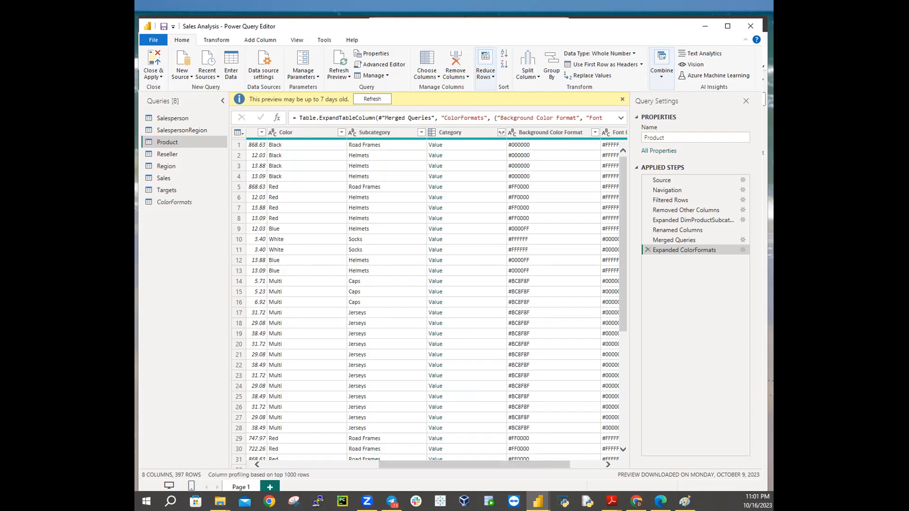
click(501, 132)
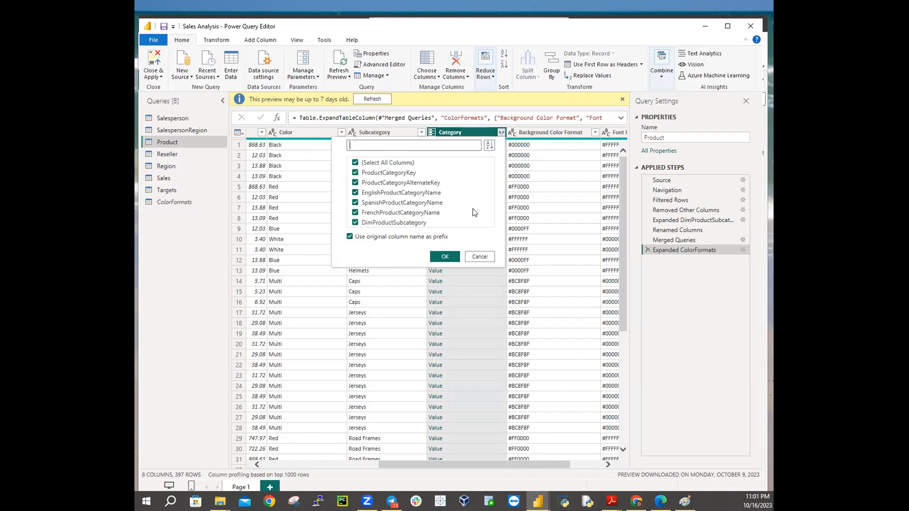
click(478, 258)
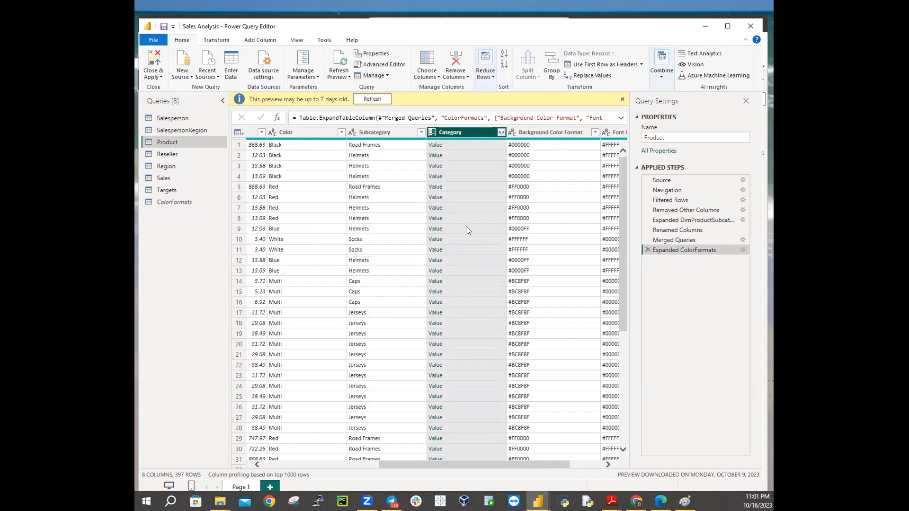
Browse the Product query's rows to compare the Subcategory and Category values, ending back at the first row and ProductKey column.
scroll(466, 226, down, 20)
scroll(466, 225, down, 10)
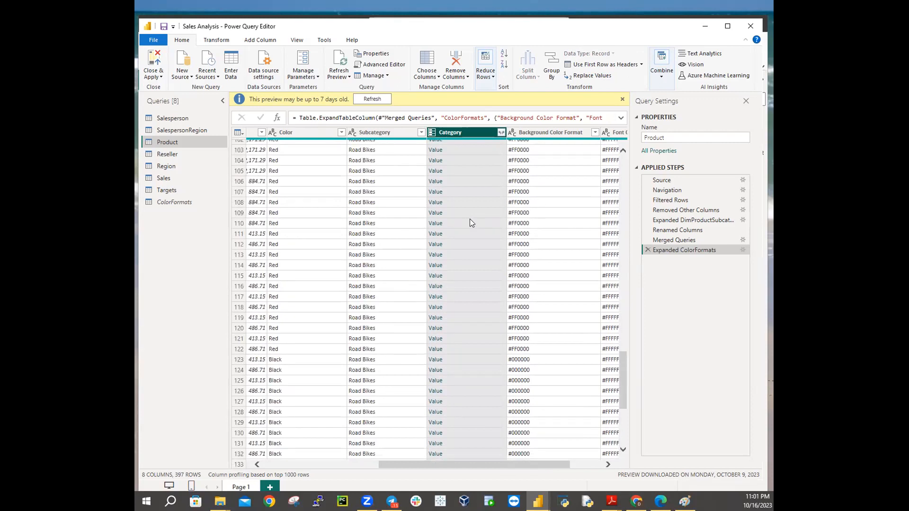
scroll(469, 223, up, 20)
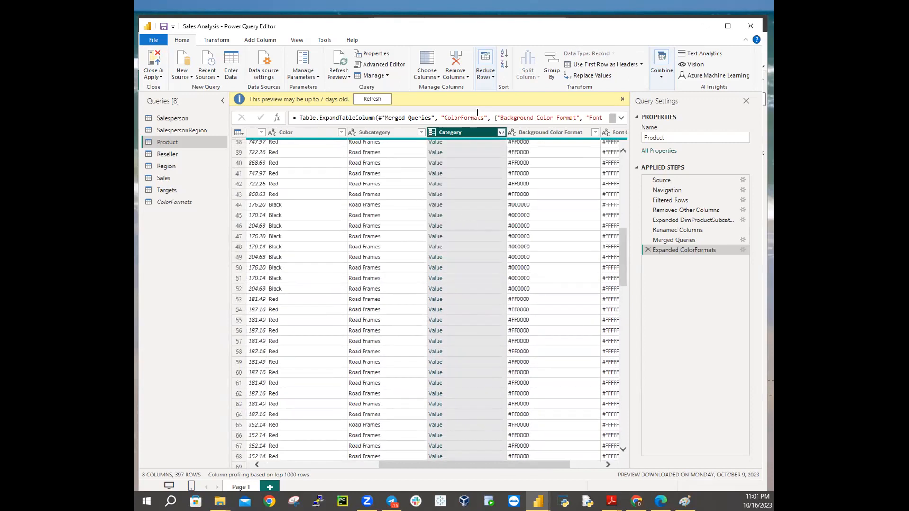
scroll(458, 173, up, 12)
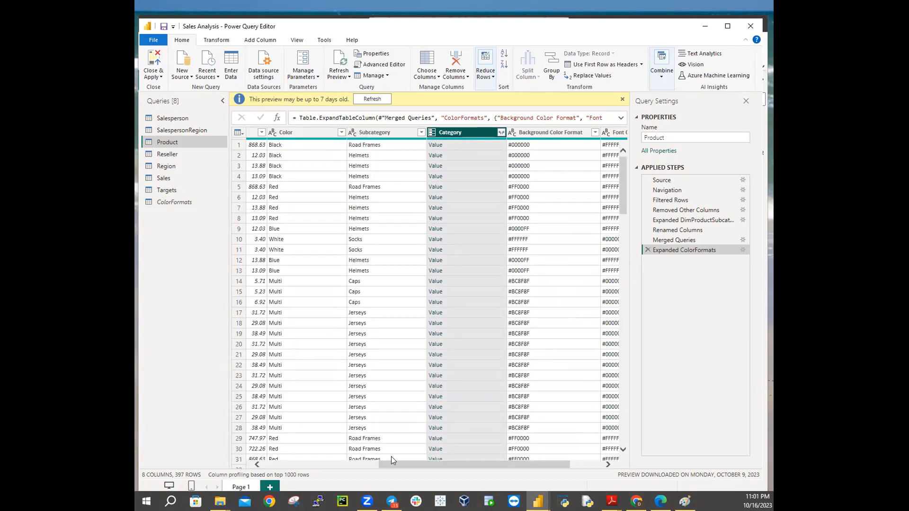
click(313, 463)
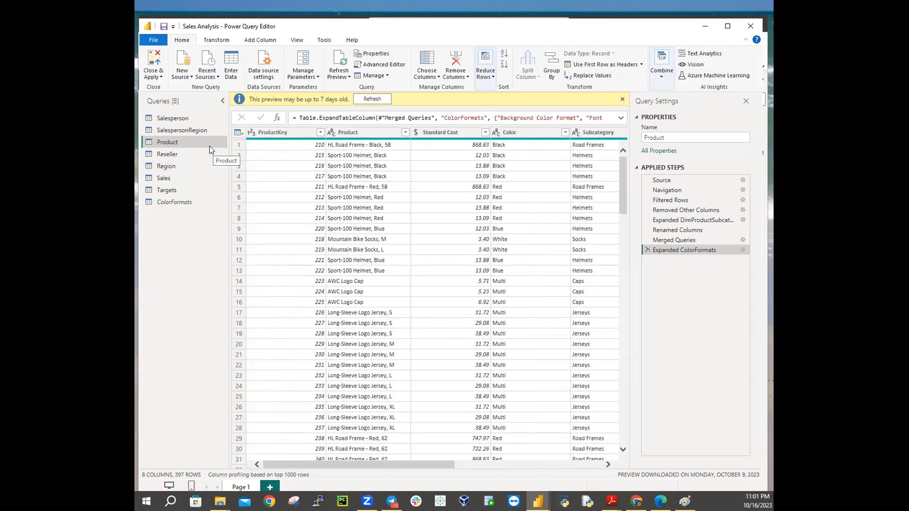
click(189, 76)
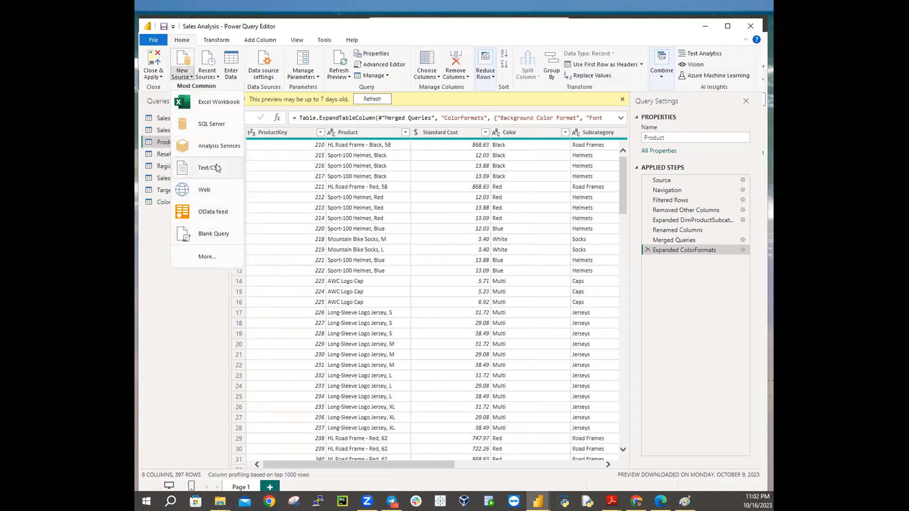
click(344, 201)
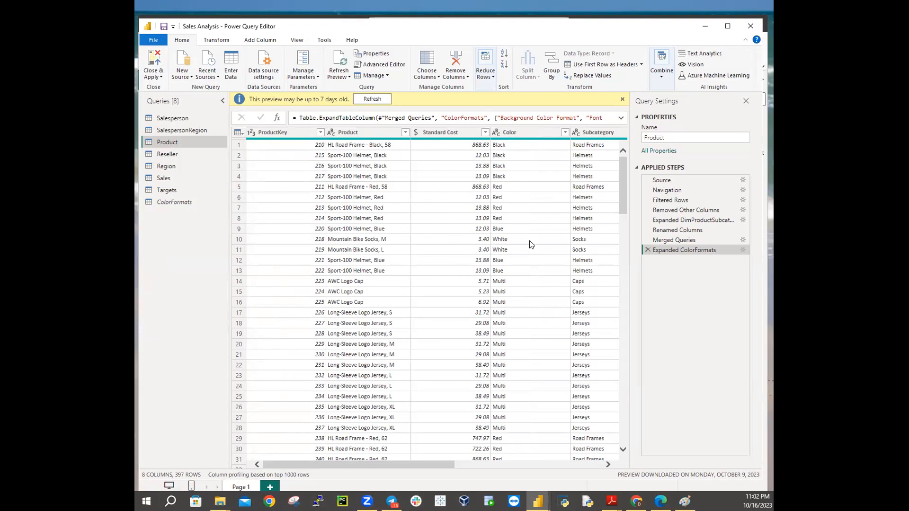
drag(366, 463, 314, 453)
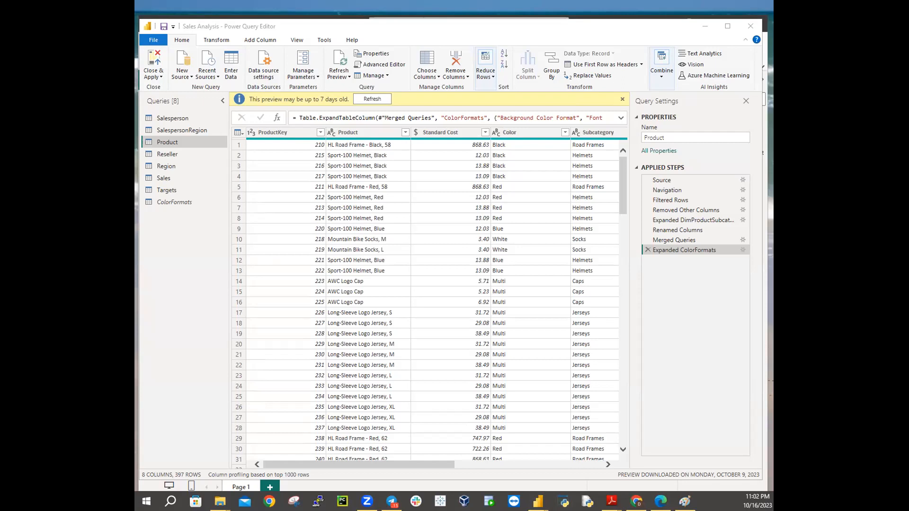
Compare the columns of the Reseller query with those of the Product query through Font Color Format.
drag(338, 464, 435, 458)
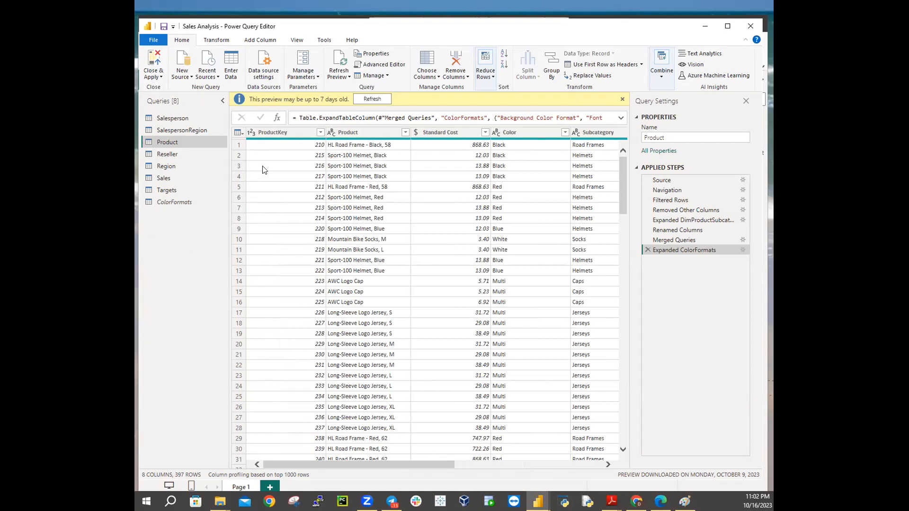
click(173, 155)
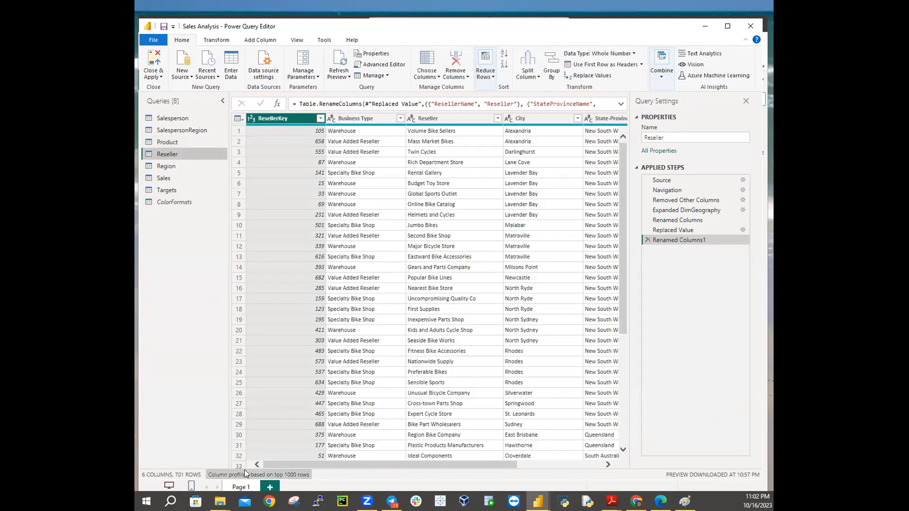
drag(363, 466, 186, 428)
click(176, 142)
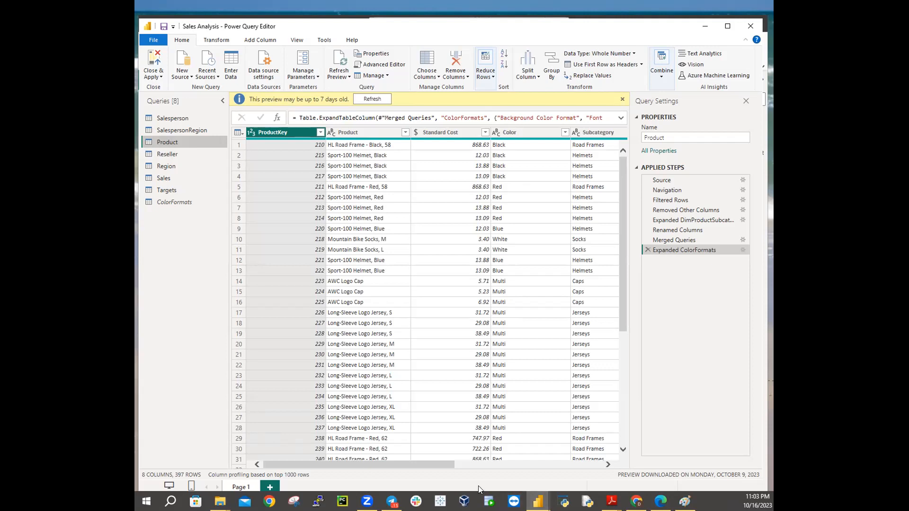
drag(424, 466, 538, 457)
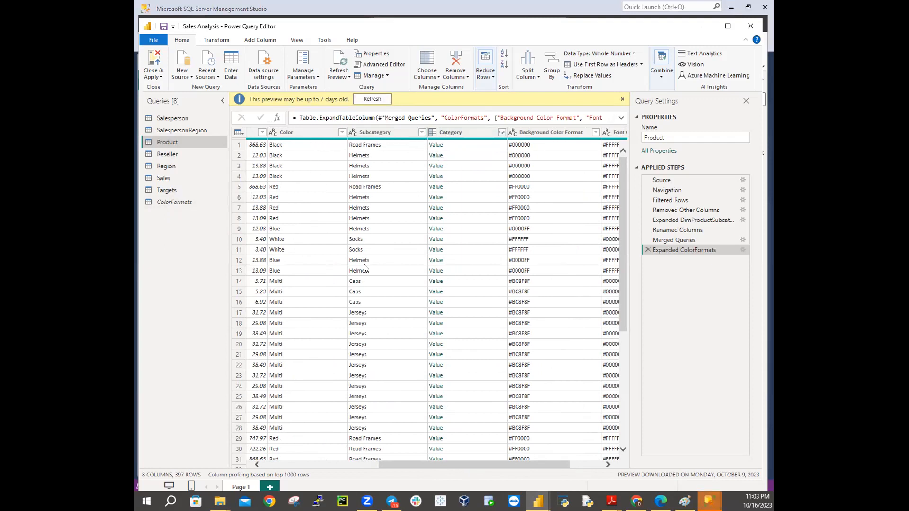
drag(405, 463, 573, 450)
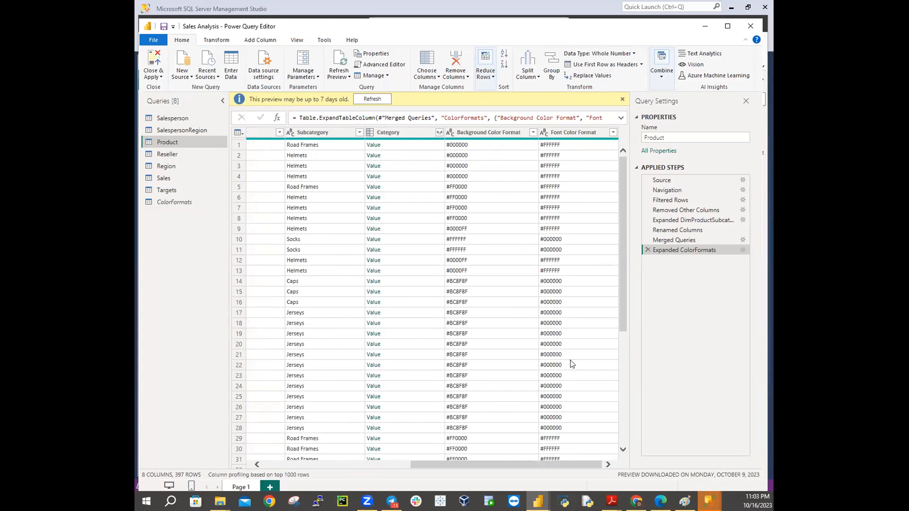
Switch to SQL Server Management Studio and connect to the local SQLEXPRESS Database Engine with Windows Authentication.
drag(620, 308, 634, 279)
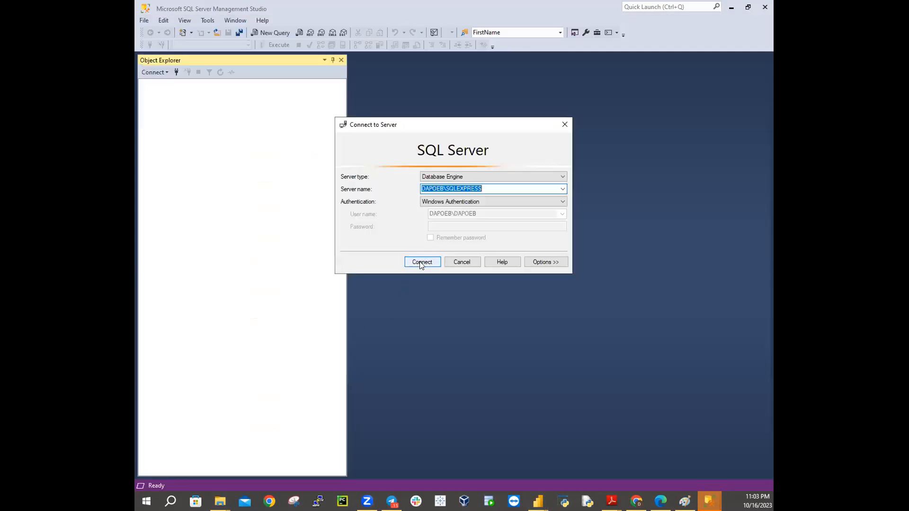
click(420, 260)
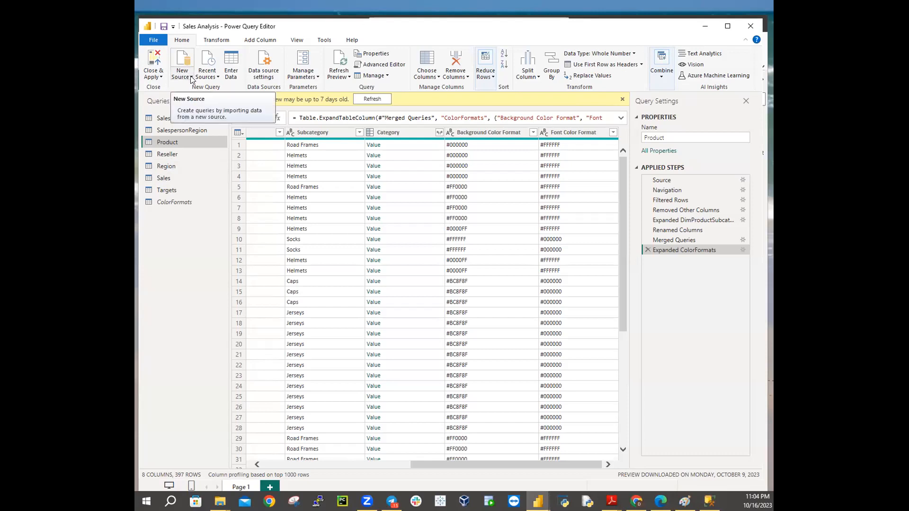
In the Power Query Editor, load DimProduct from AdventureWorksDW2020 on the most recent SQLEXPRESS source in Import mode.
click(216, 77)
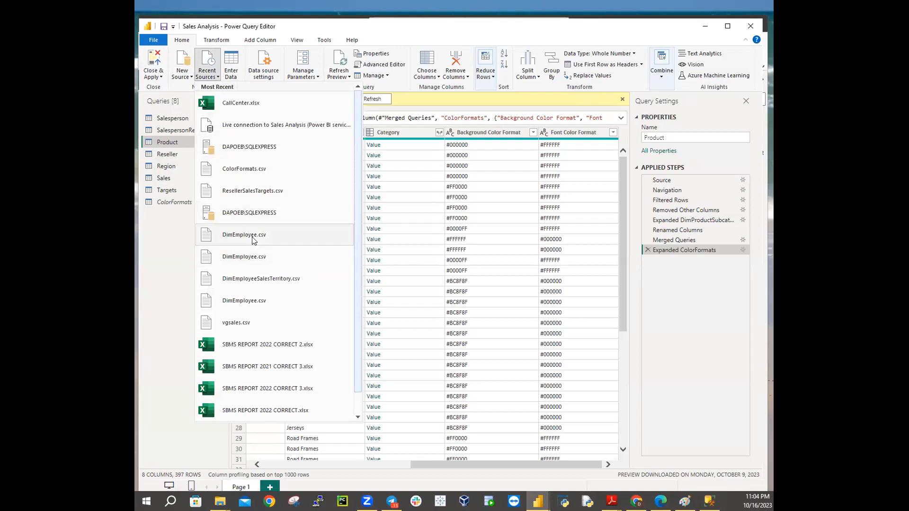
click(260, 149)
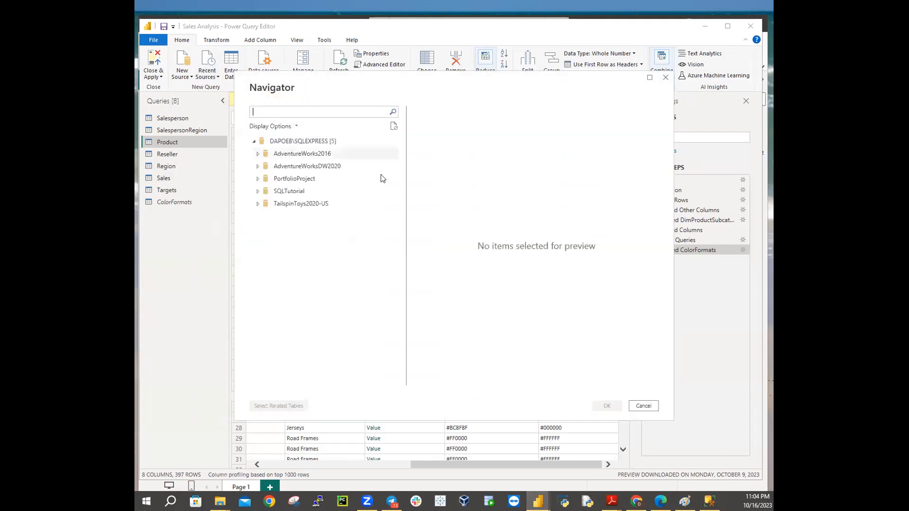
click(257, 168)
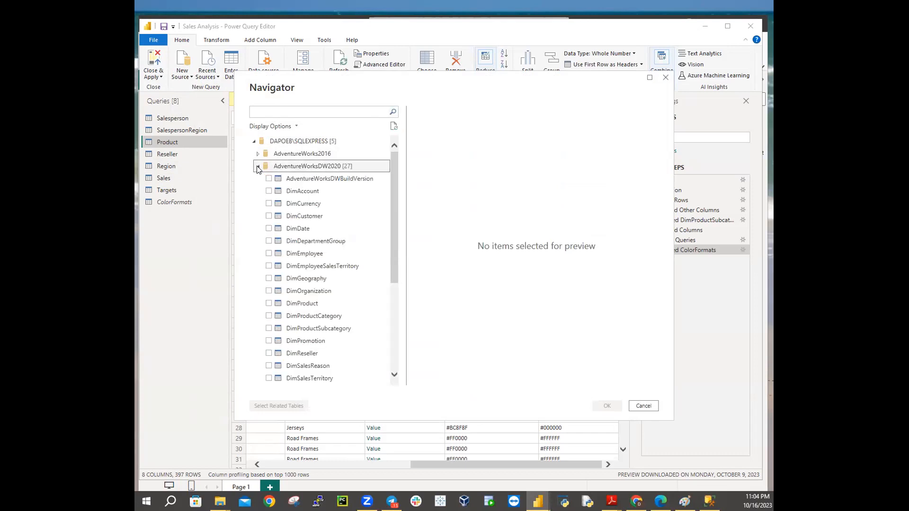
click(268, 303)
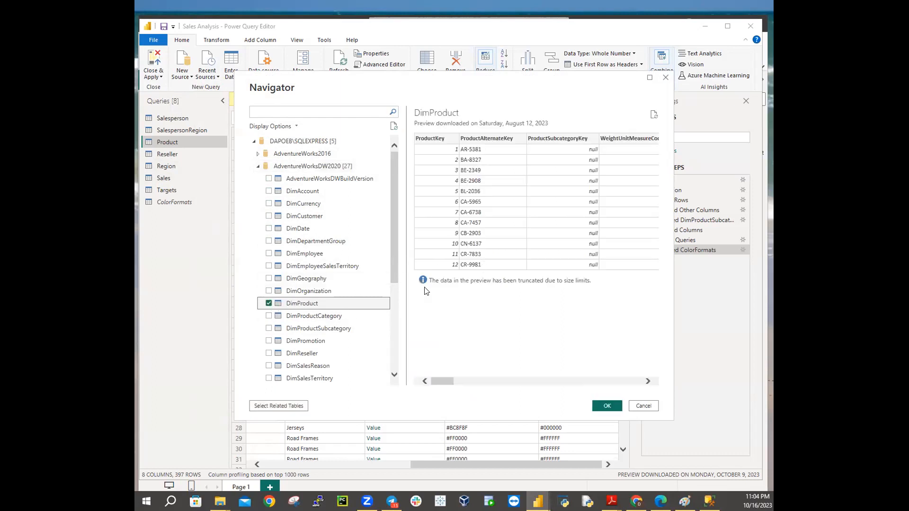
click(610, 407)
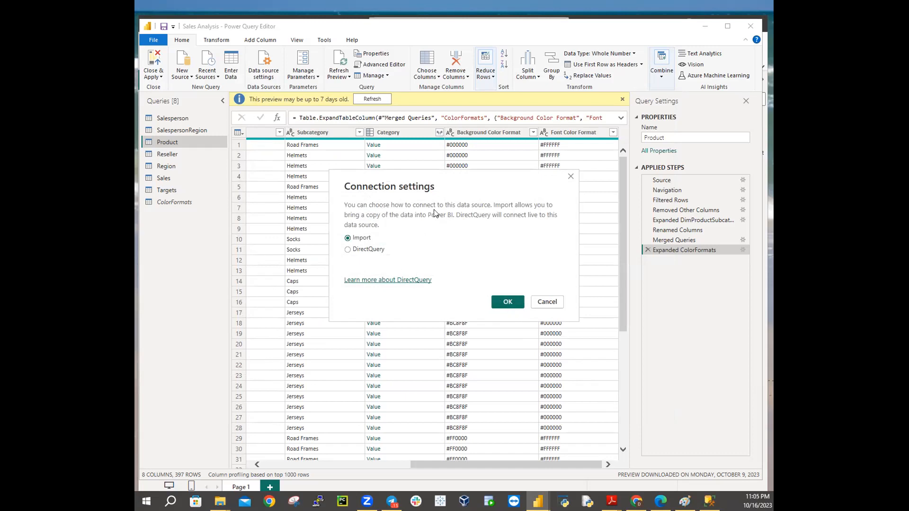
click(514, 301)
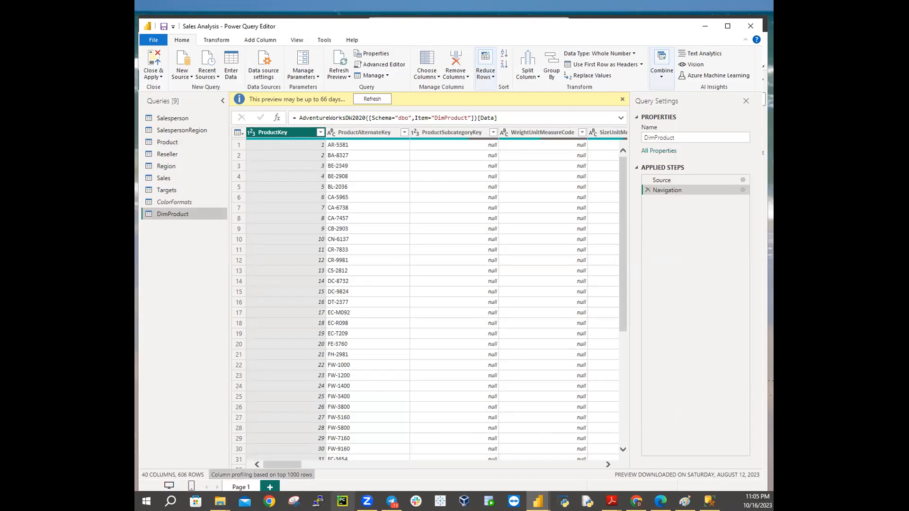
drag(283, 465, 237, 464)
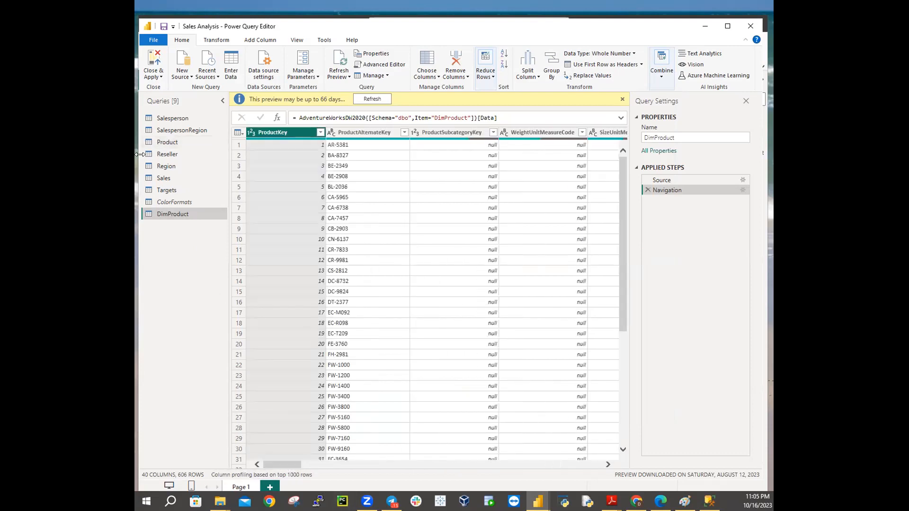
Delete the Product query.
right_click(162, 142)
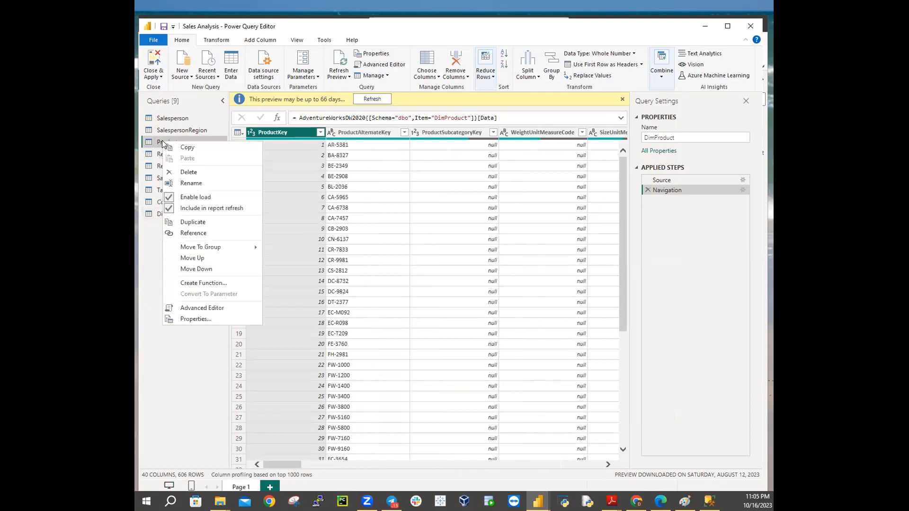
click(191, 172)
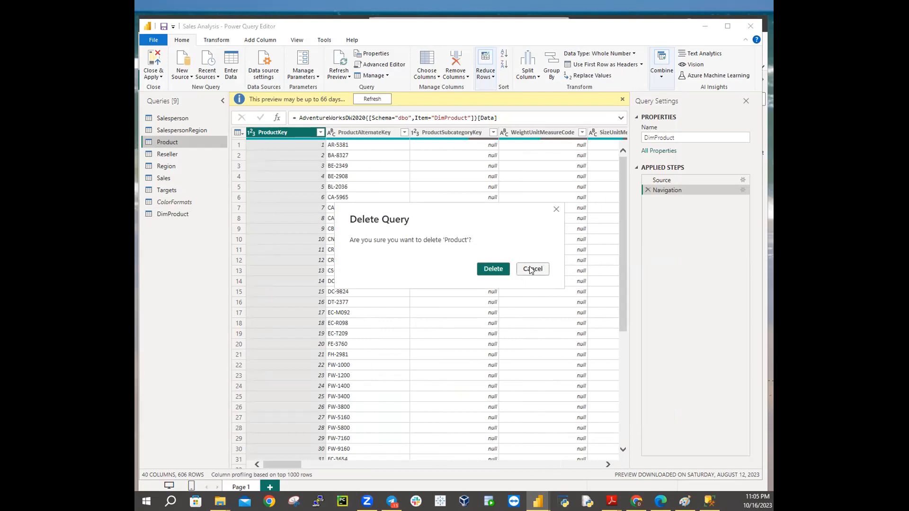
click(532, 268)
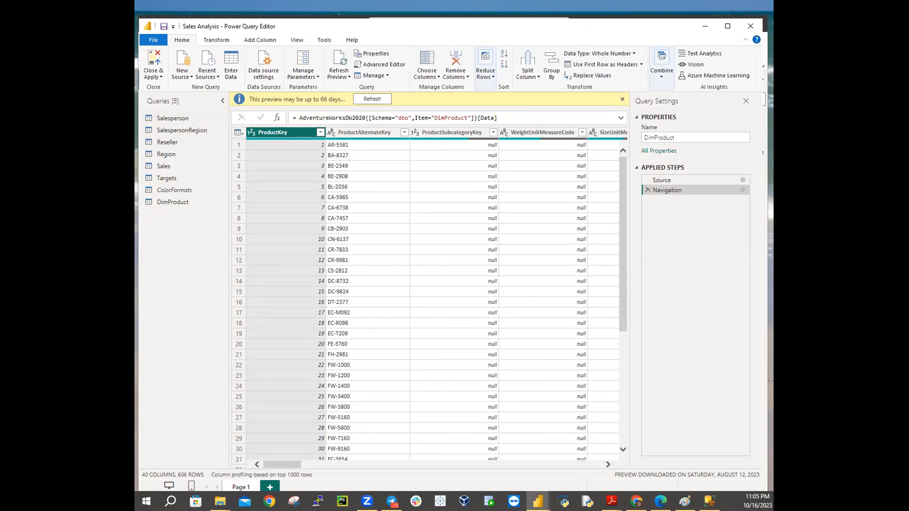
View the AdventureWorksDW2020 table list in a maximized SQL Server Management Studio window, and return to the Power Query Editor.
key(alt+Tab)
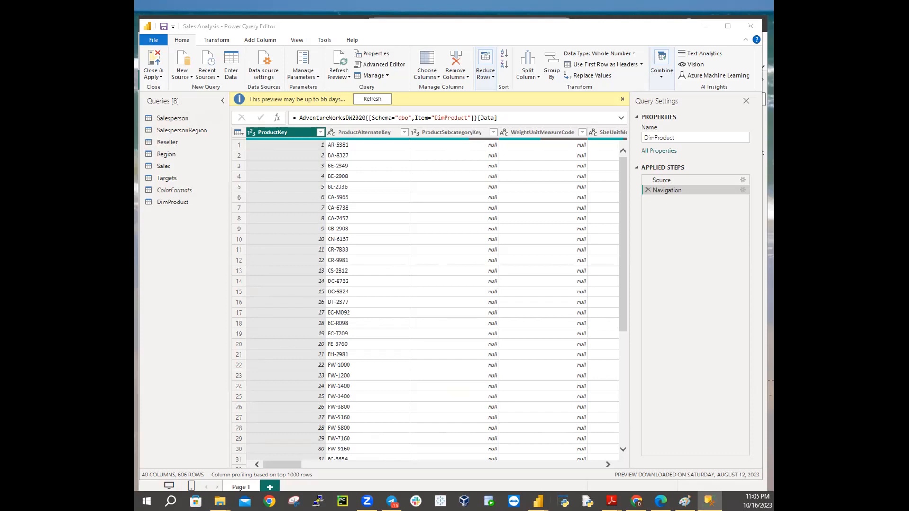
key(super+Left)
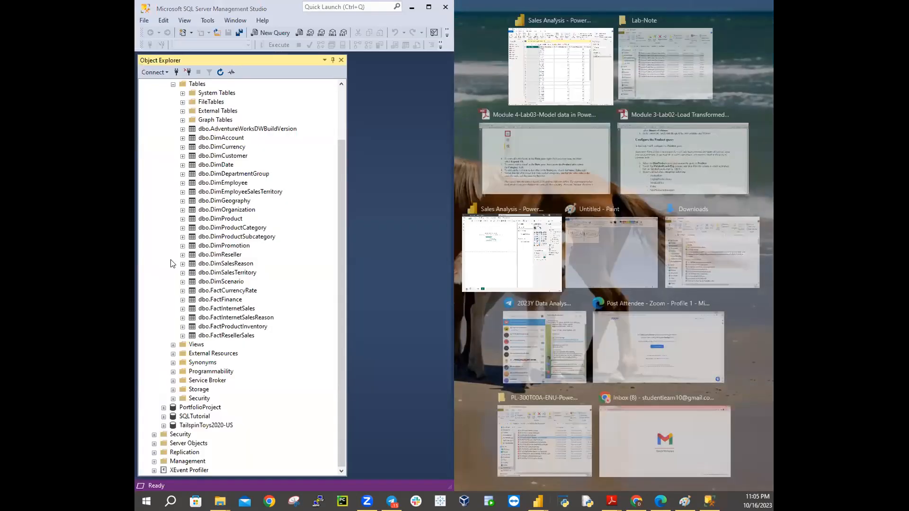
drag(276, 3, 279, 3)
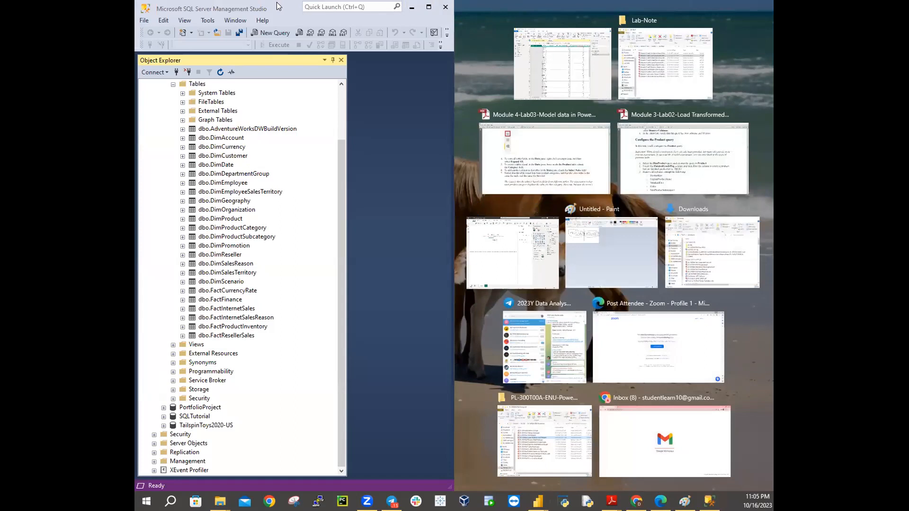
click(431, 8)
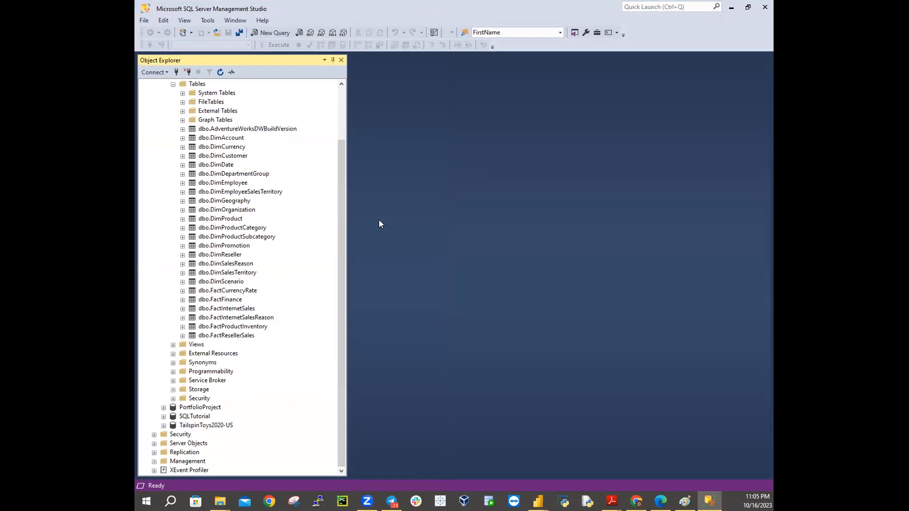
click(731, 7)
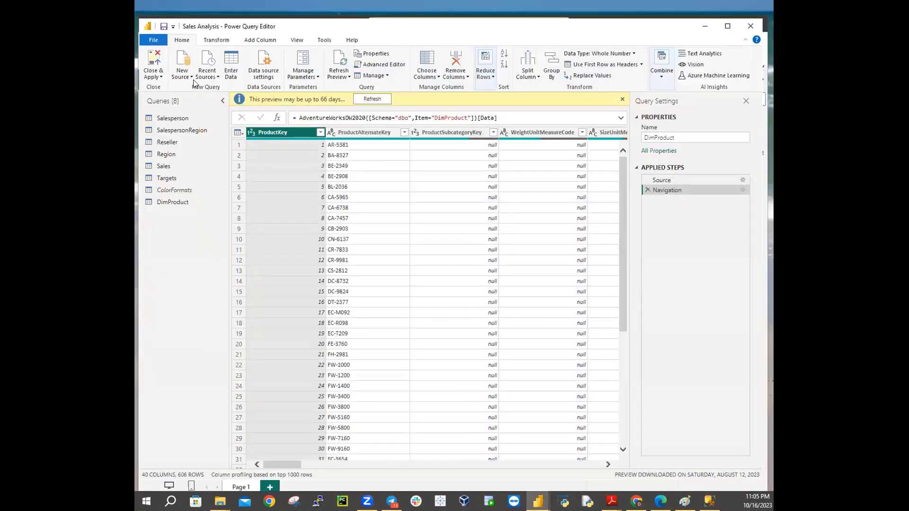
click(217, 78)
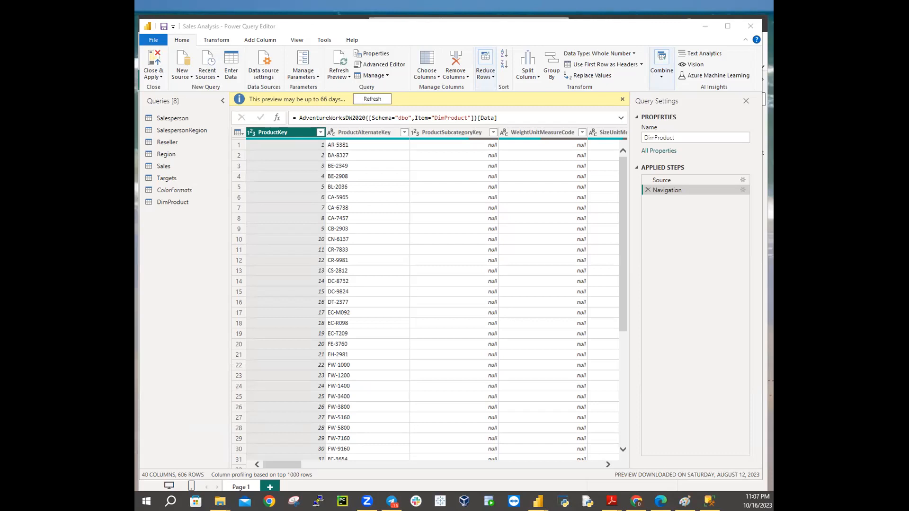
In SQL Server Management Studio, collapse and re-expand the Databases folder, review the tables under AdventureWorksDW2020, and return to the Power Query Editor.
click(709, 501)
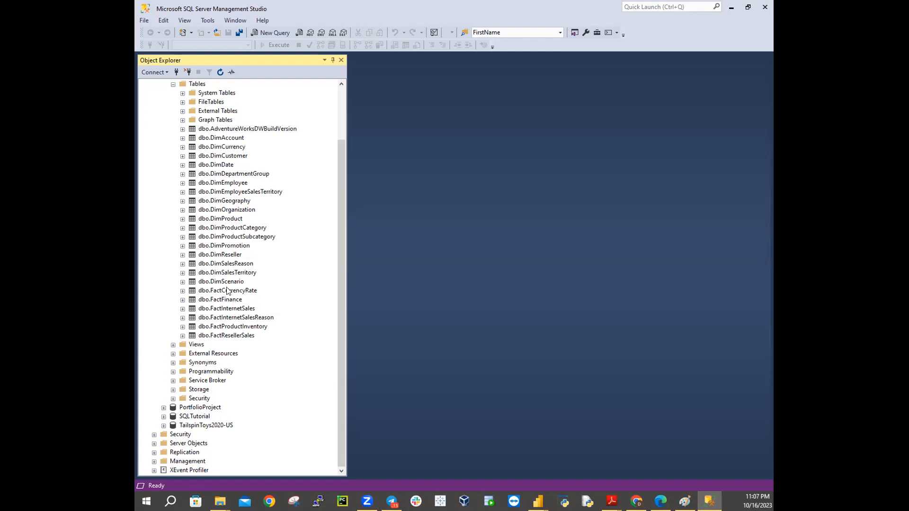
scroll(203, 137, up, 3)
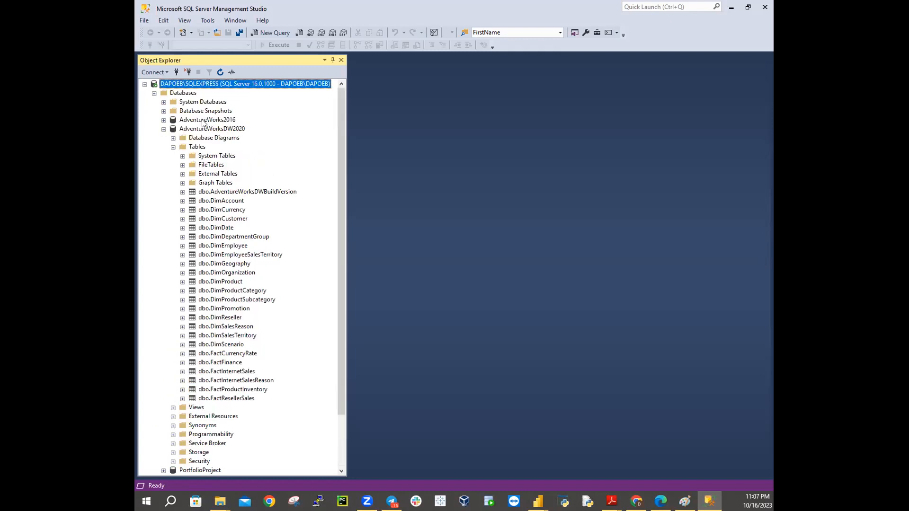
click(163, 129)
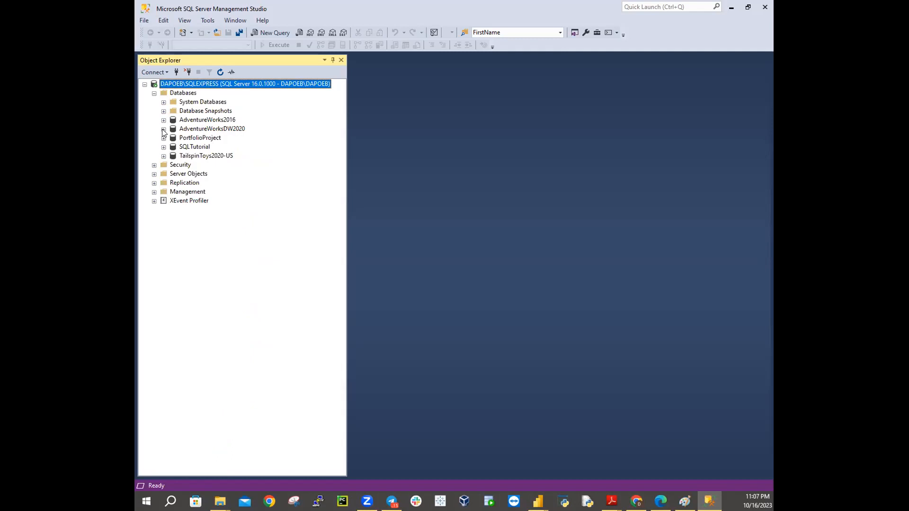
click(154, 94)
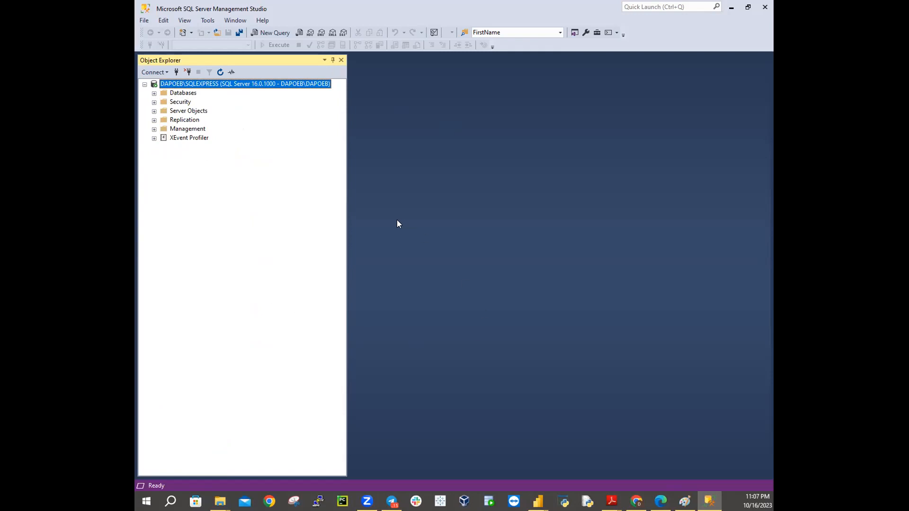
click(154, 94)
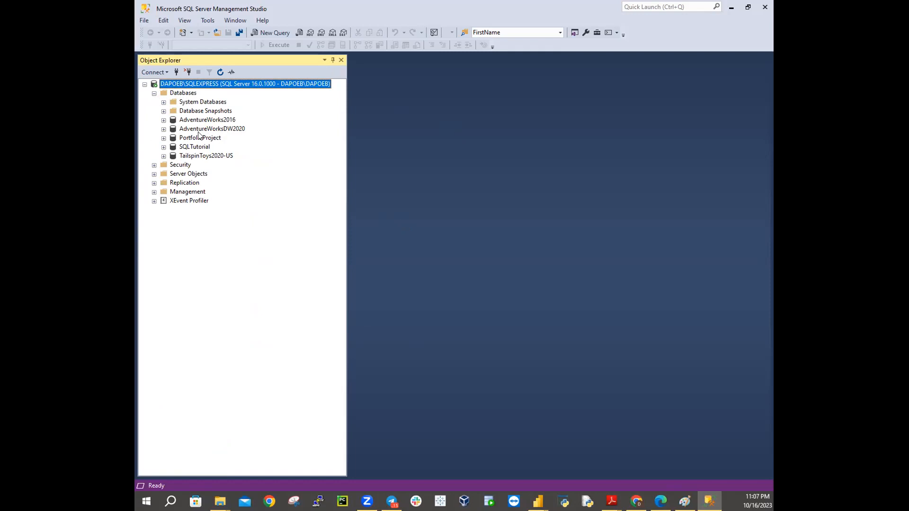
click(163, 131)
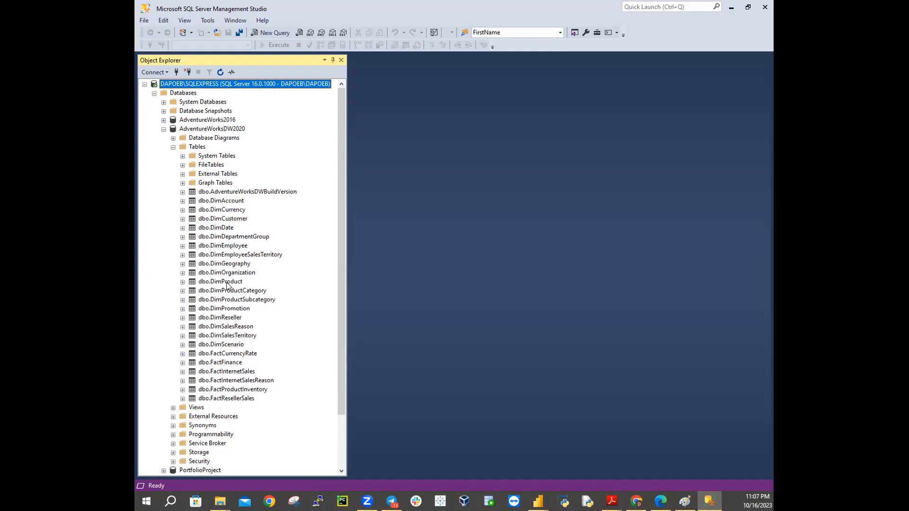
click(731, 8)
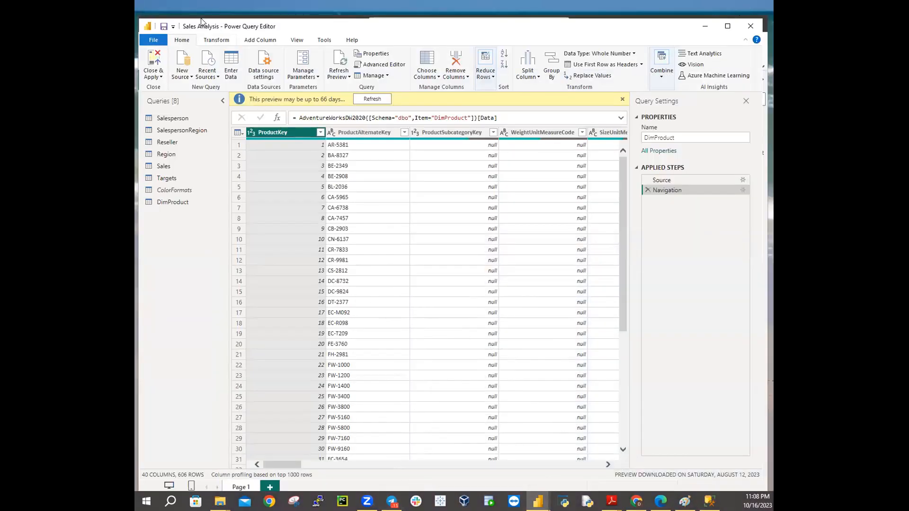
click(216, 76)
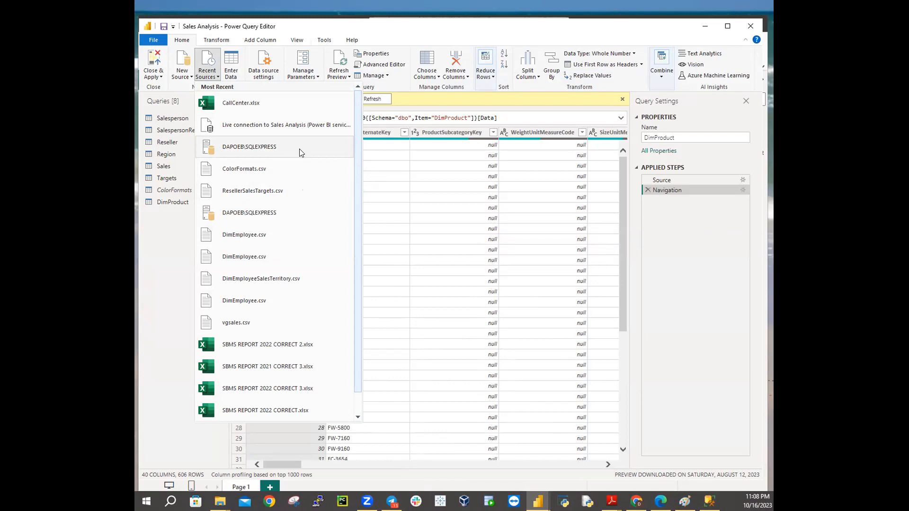
click(273, 151)
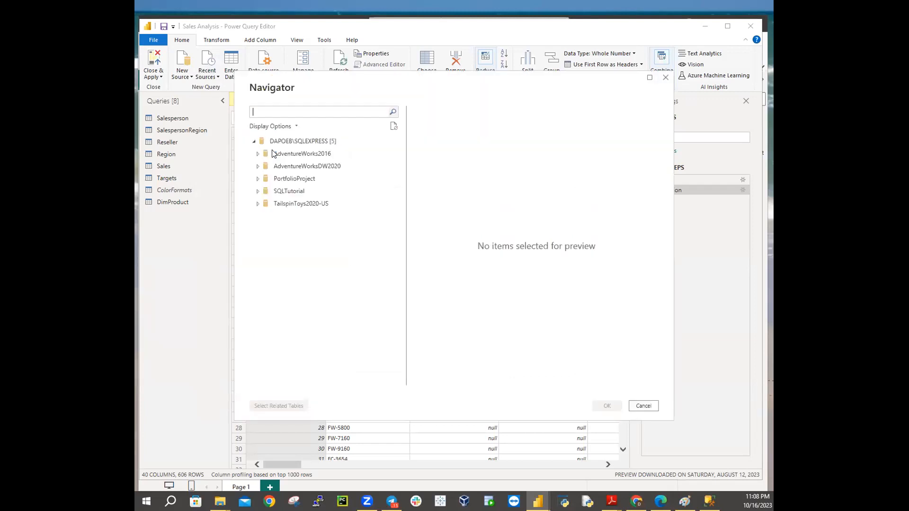
click(295, 166)
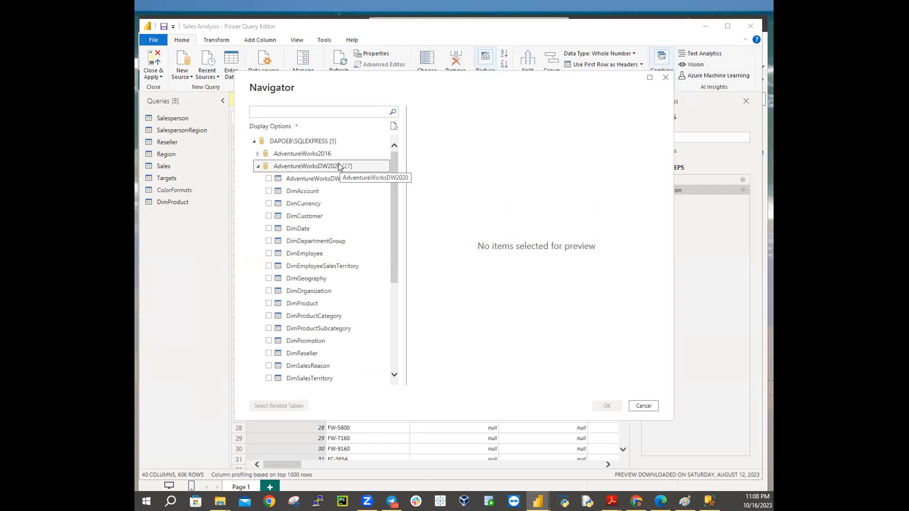
click(266, 305)
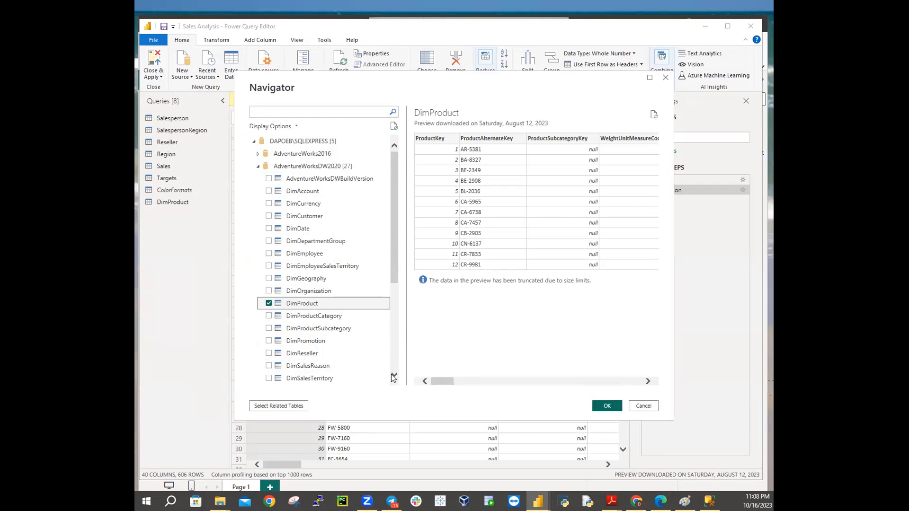
click(606, 406)
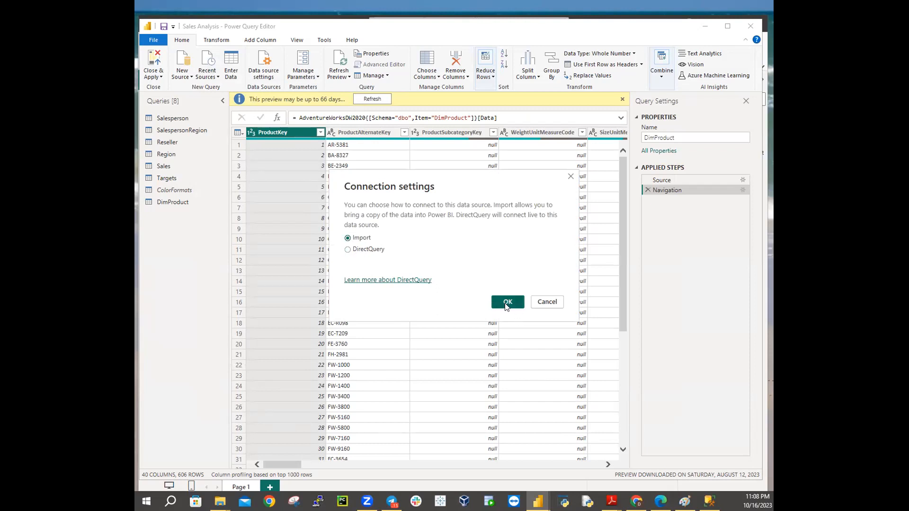
click(538, 303)
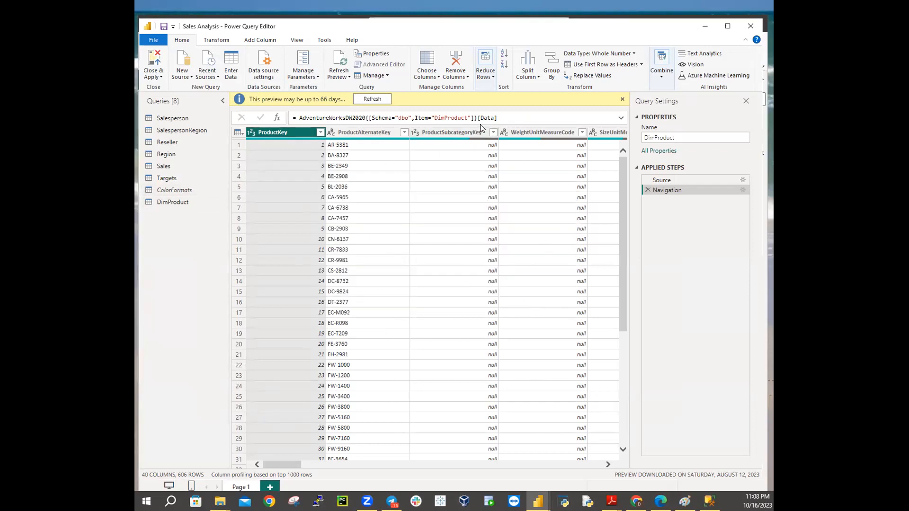
click(174, 202)
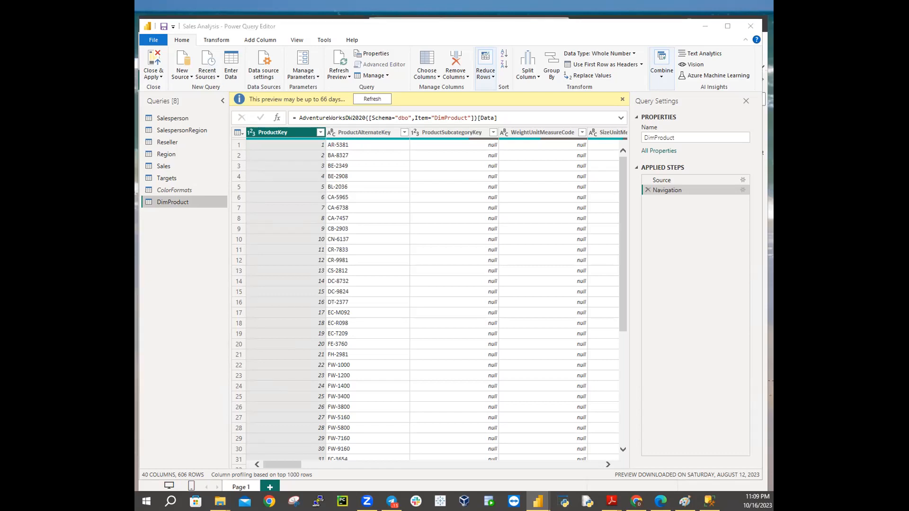
key(alt+Tab)
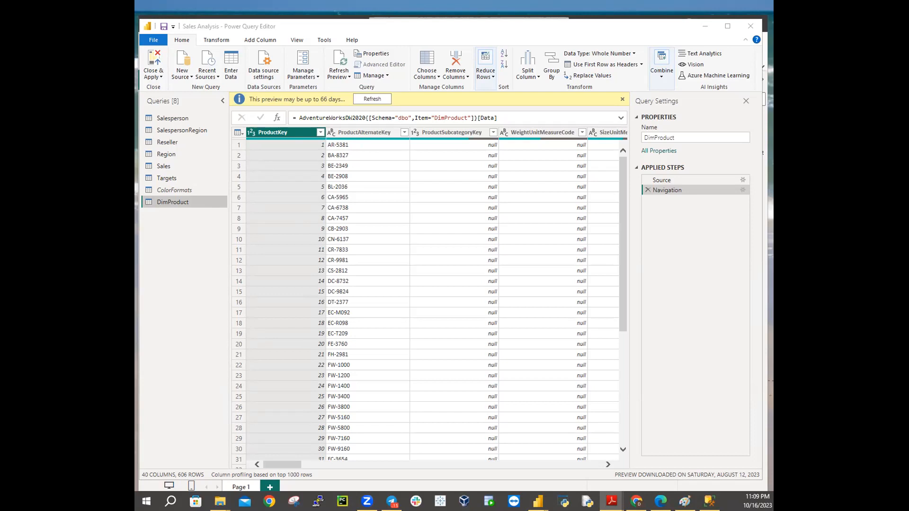
Connect to the SQL Server DAPOEB\SQLEXPRESS as a new source in Import mode.
click(191, 77)
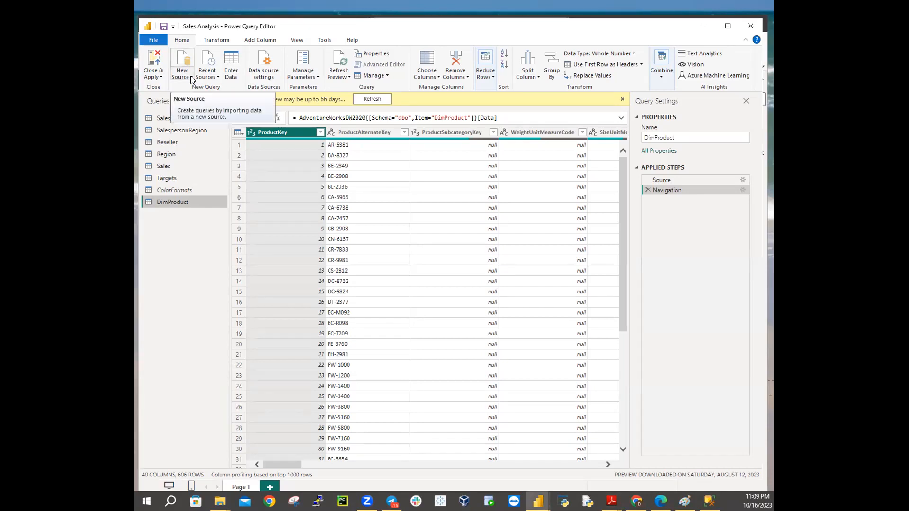
click(189, 75)
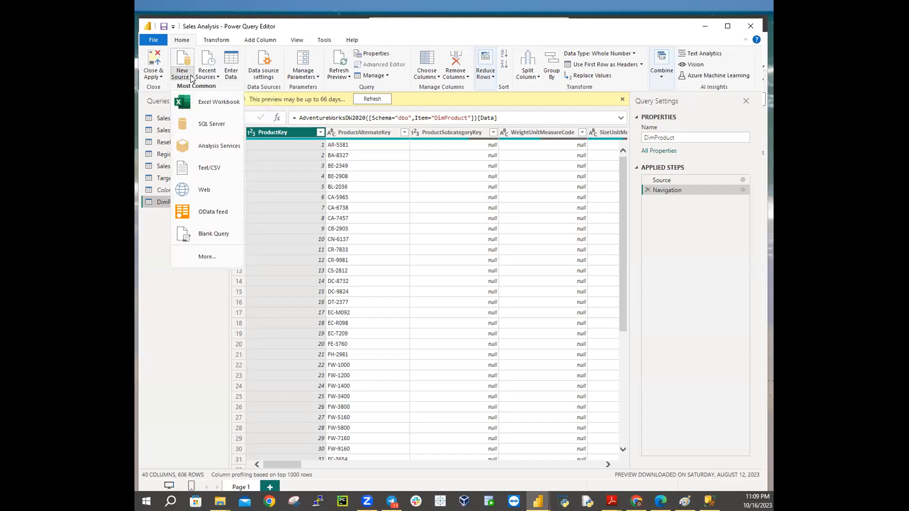
click(204, 122)
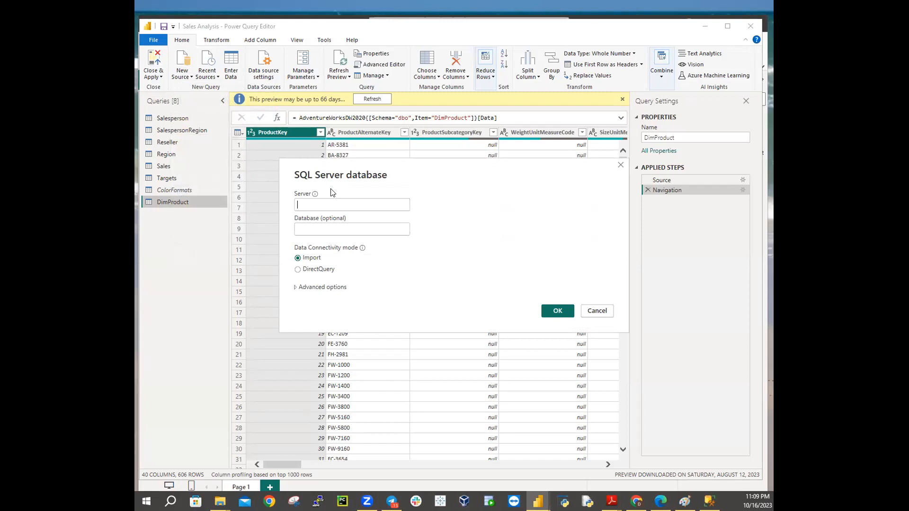
text(DAPOEB)
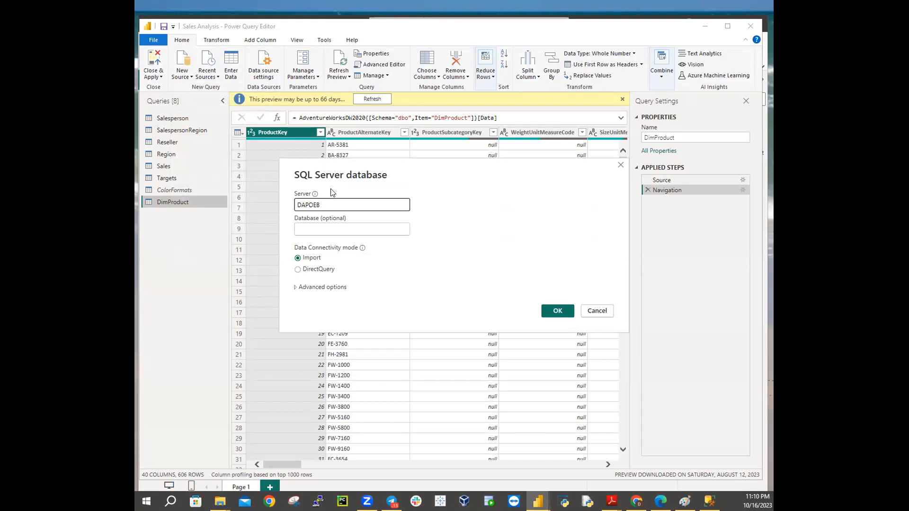
text(\SQLEXPE)
key(BackSpace)
text(RESS)
click(557, 311)
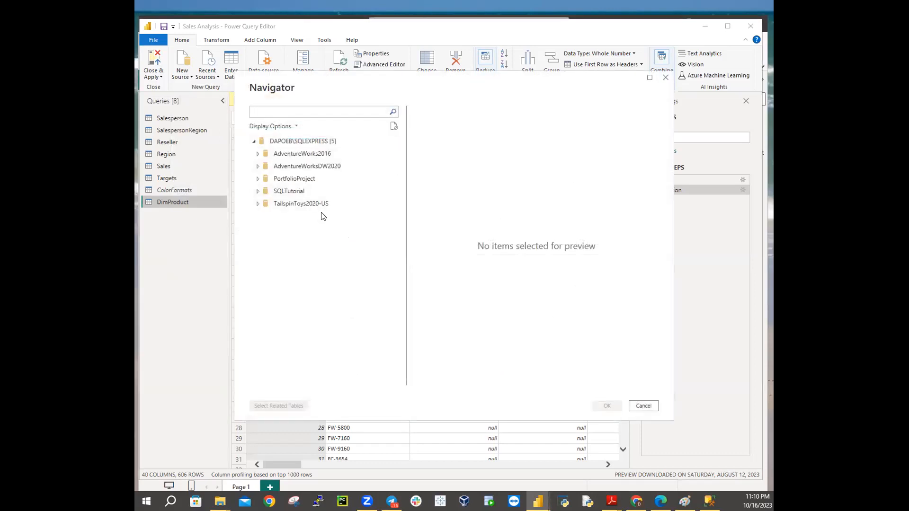
Load the DimProduct table from the AdventureWorksDW2020 database as another query.
click(257, 166)
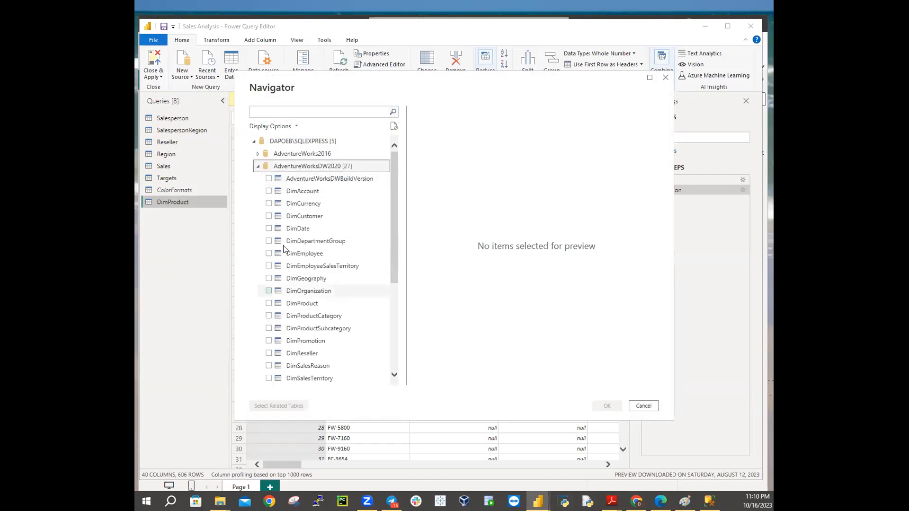
click(271, 304)
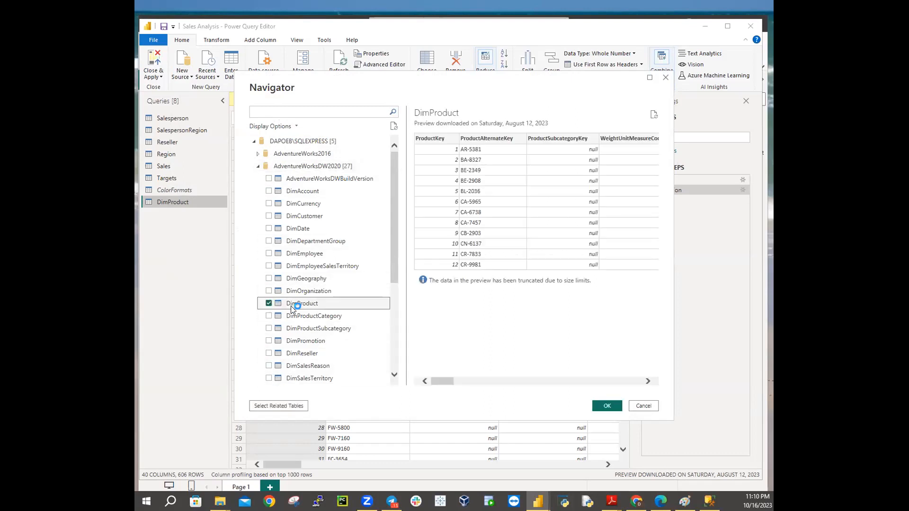
click(610, 405)
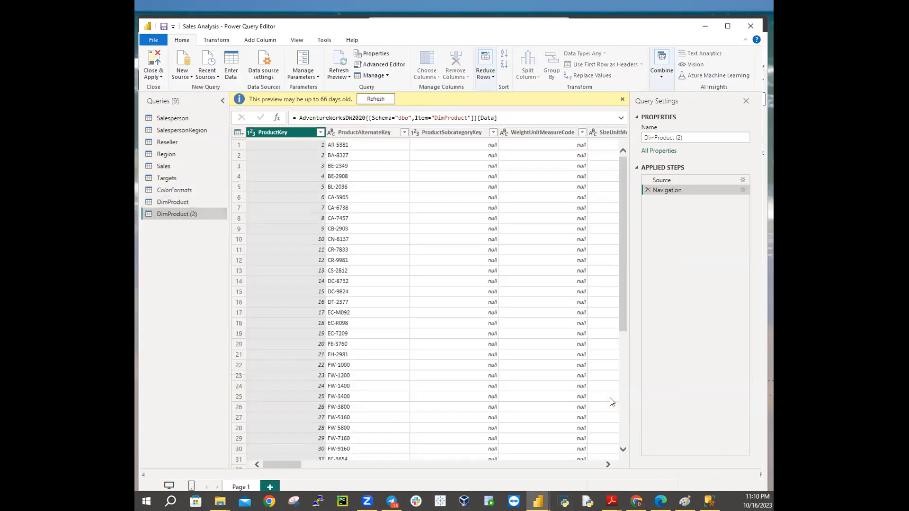
Delete the duplicate DimProduct (2) query.
right_click(180, 215)
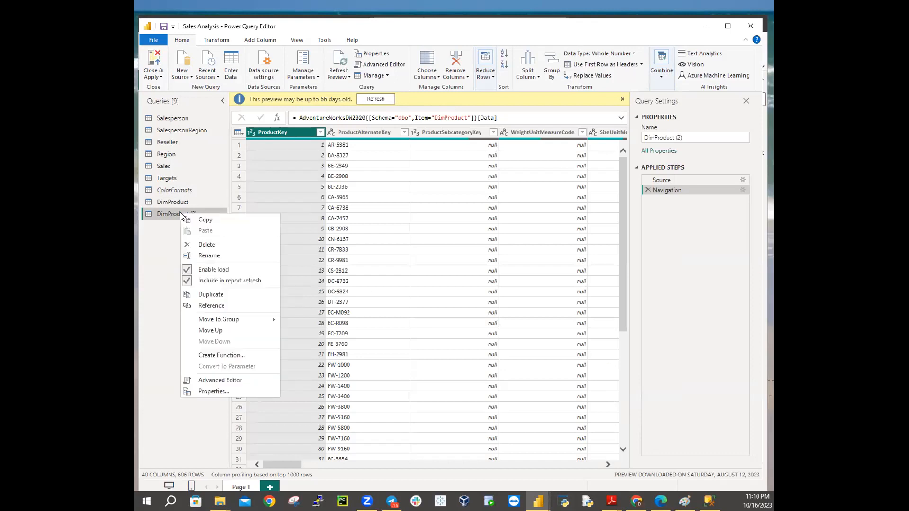
click(220, 244)
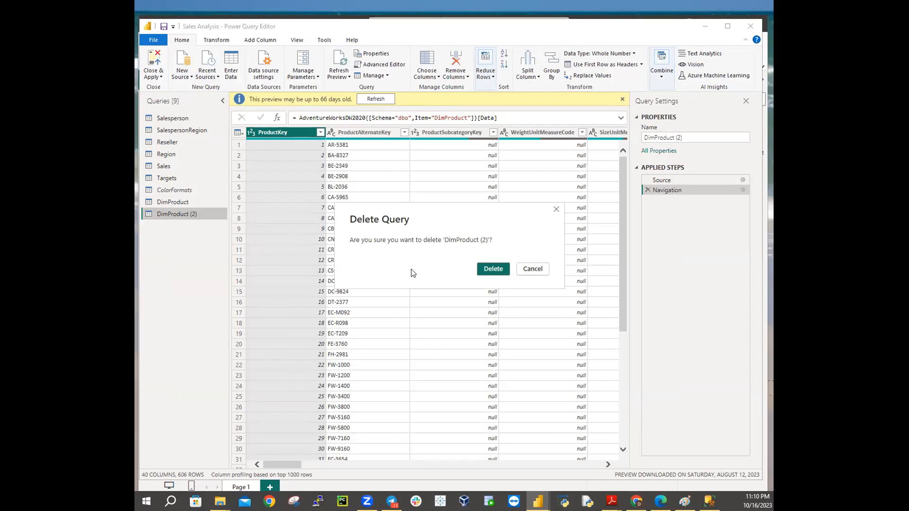
click(492, 268)
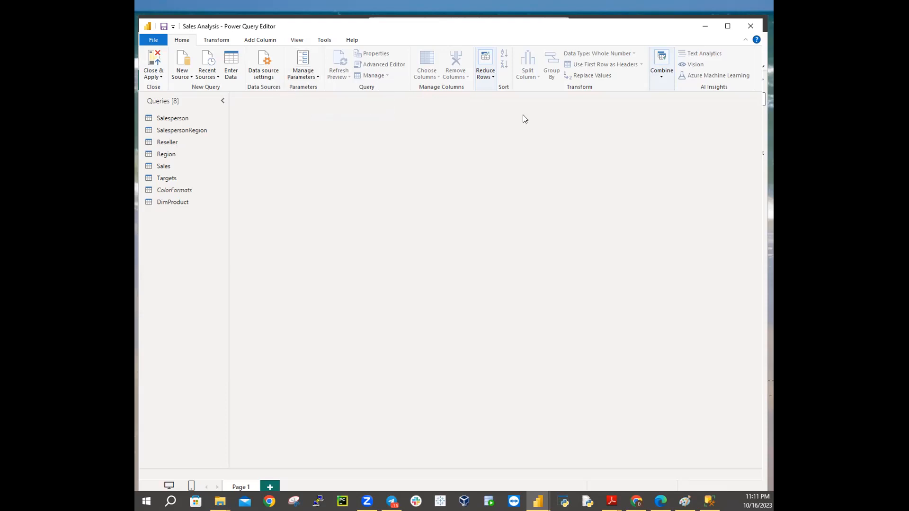
View the data transformation options in the main report window, and return to the Power Query Editor.
click(704, 26)
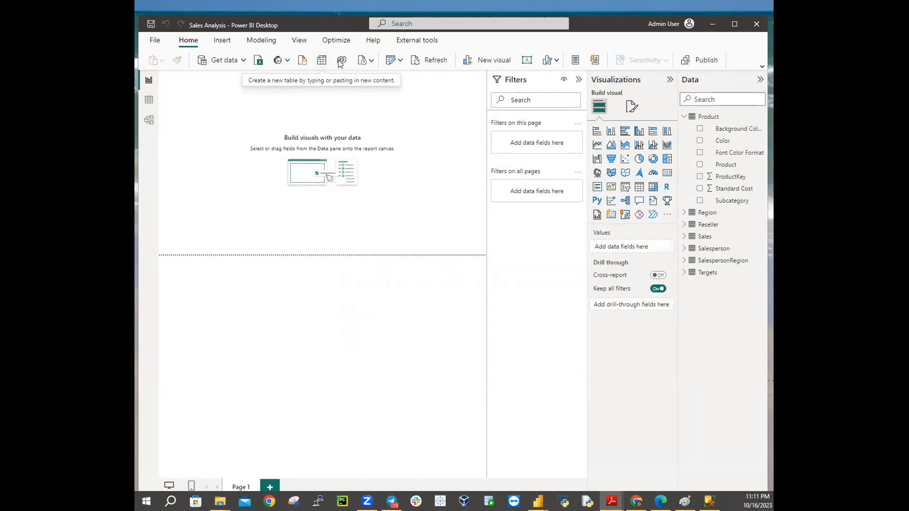
click(400, 61)
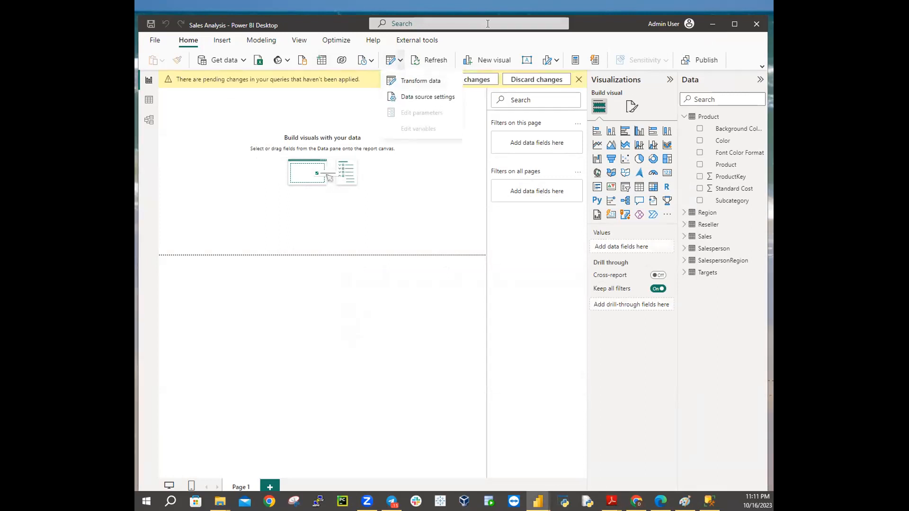
click(493, 45)
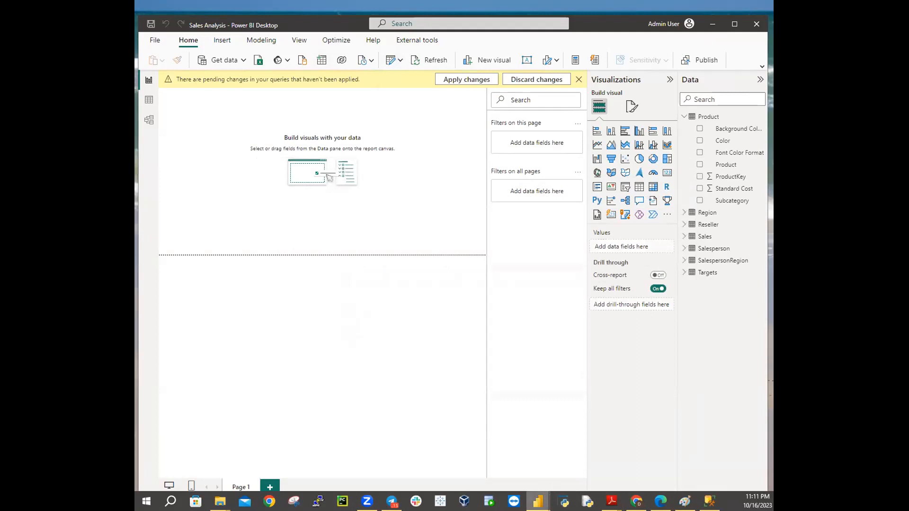
mouse_move(538, 501)
click(584, 470)
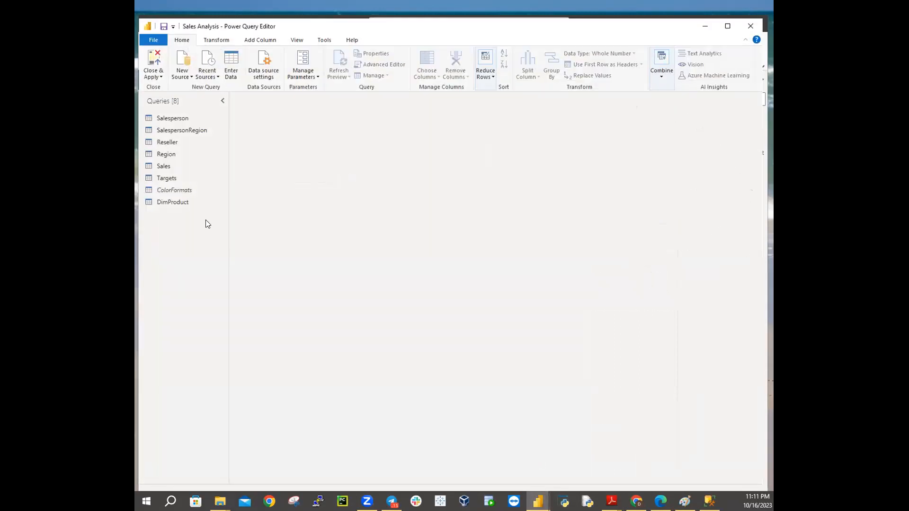
Rename the DimProduct query as Product.
click(178, 202)
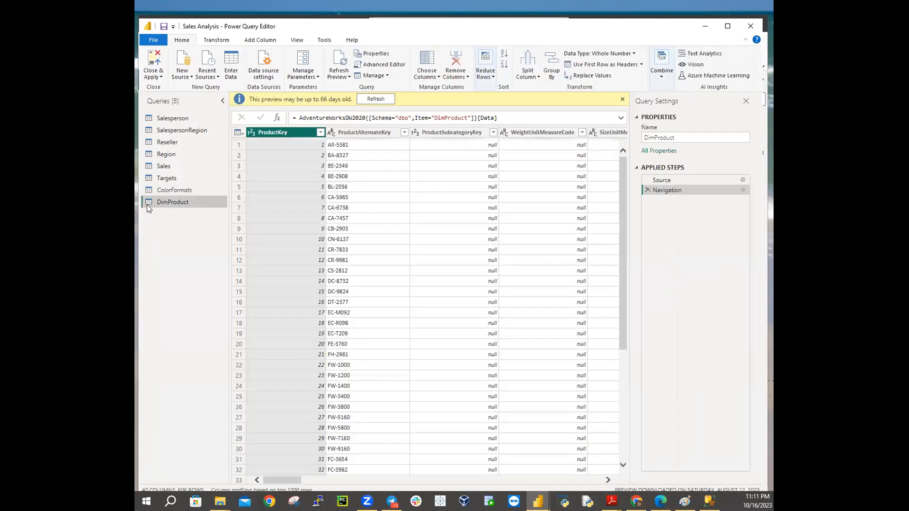
right_click(161, 201)
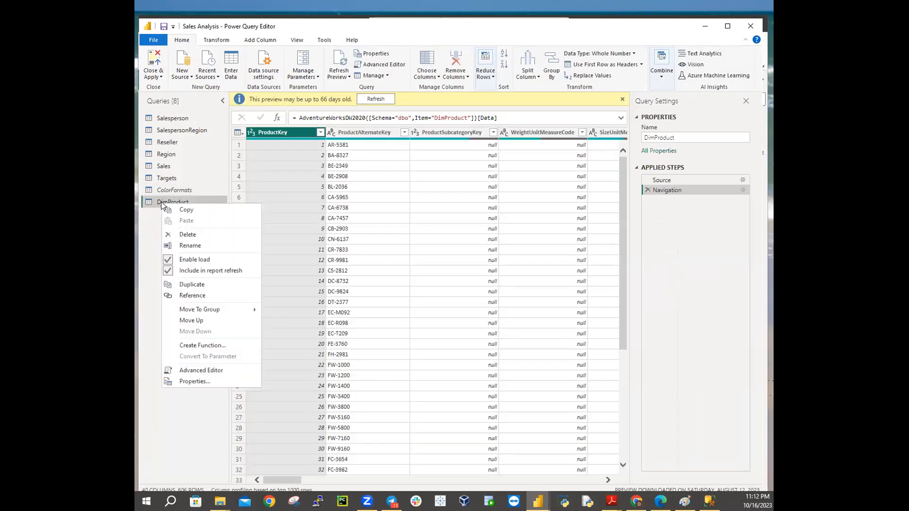
click(192, 246)
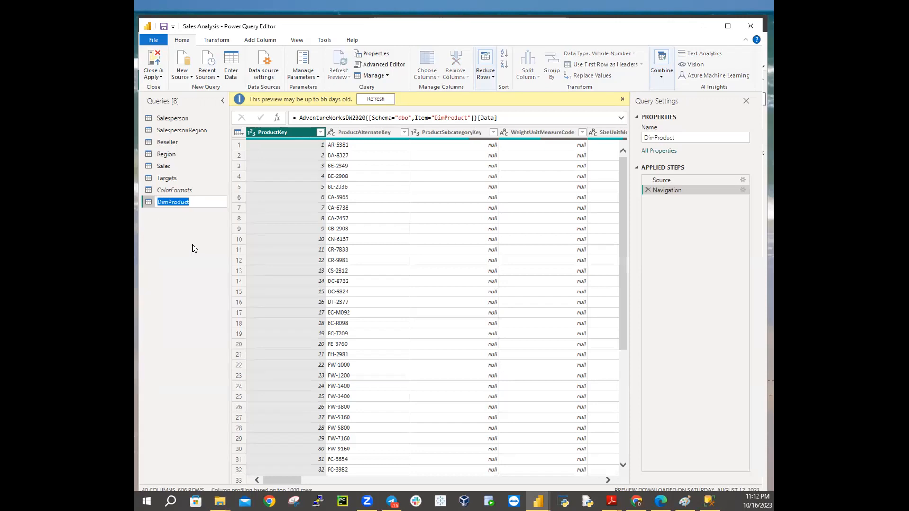
click(170, 202)
key(BackSpace)
key(BackSpace)
key(BackSpace)
key(Return)
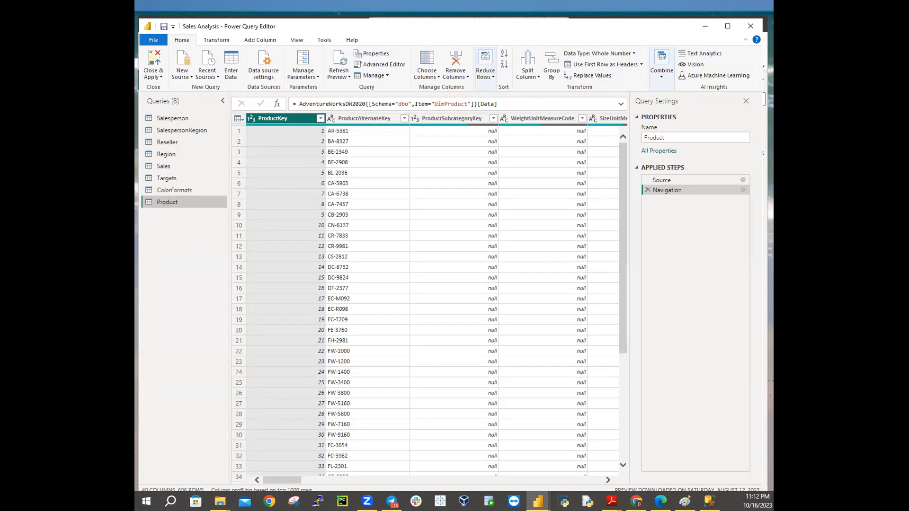
Sort the Go to Column list by name and go to the FinishedGoodsFlag column of the Product query.
click(439, 76)
click(447, 98)
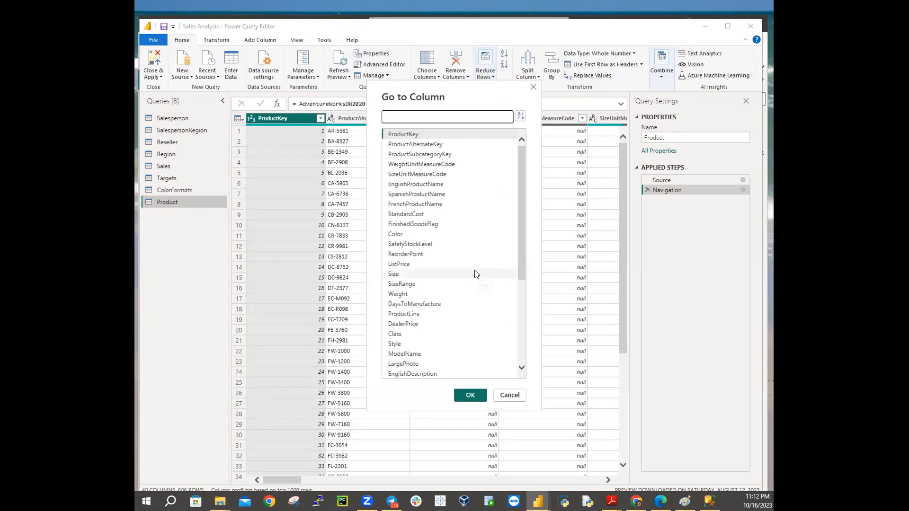
scroll(476, 273, down, 4)
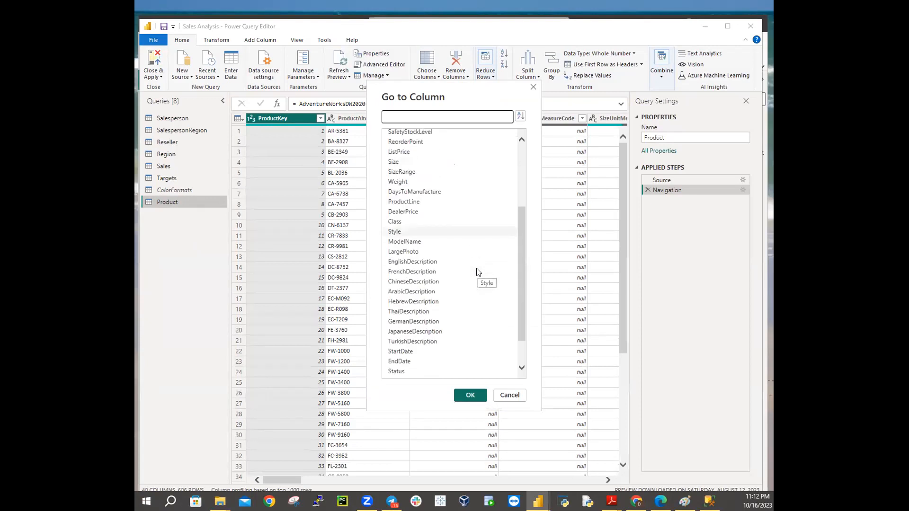
scroll(478, 272, down, 1)
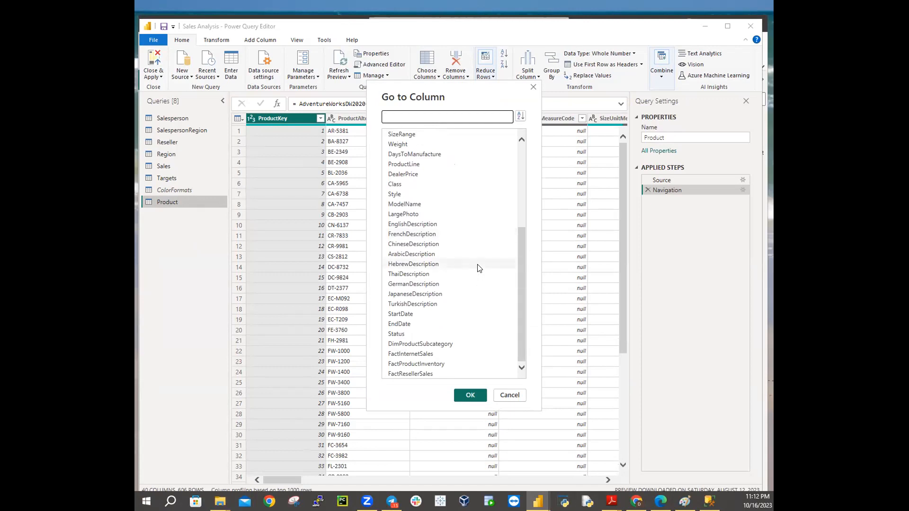
scroll(478, 269, up, 5)
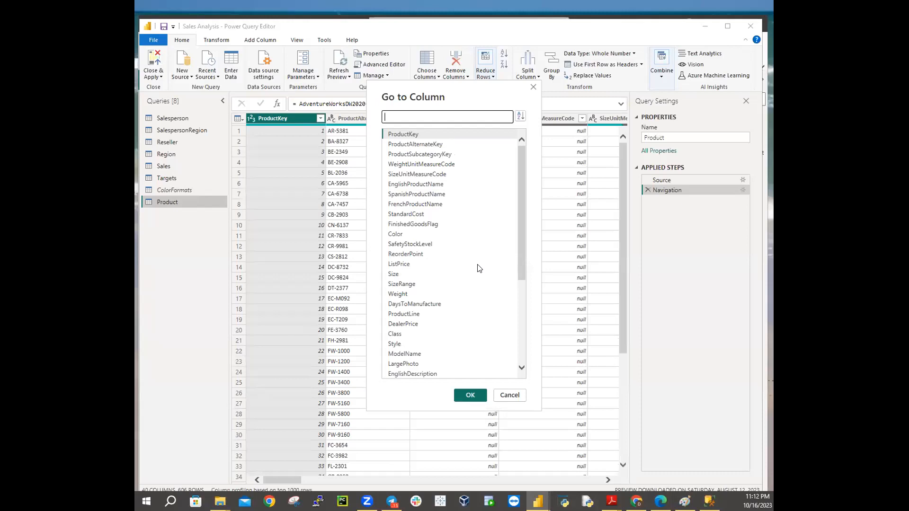
click(519, 116)
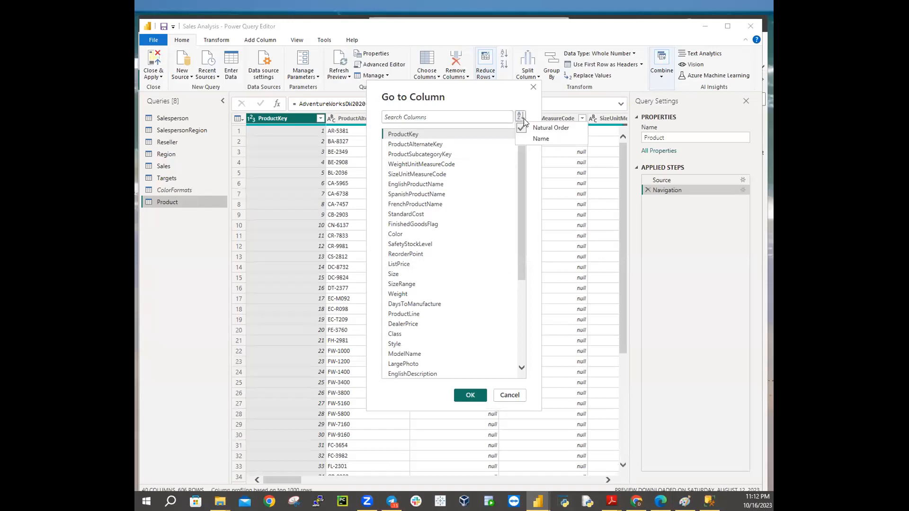
click(538, 139)
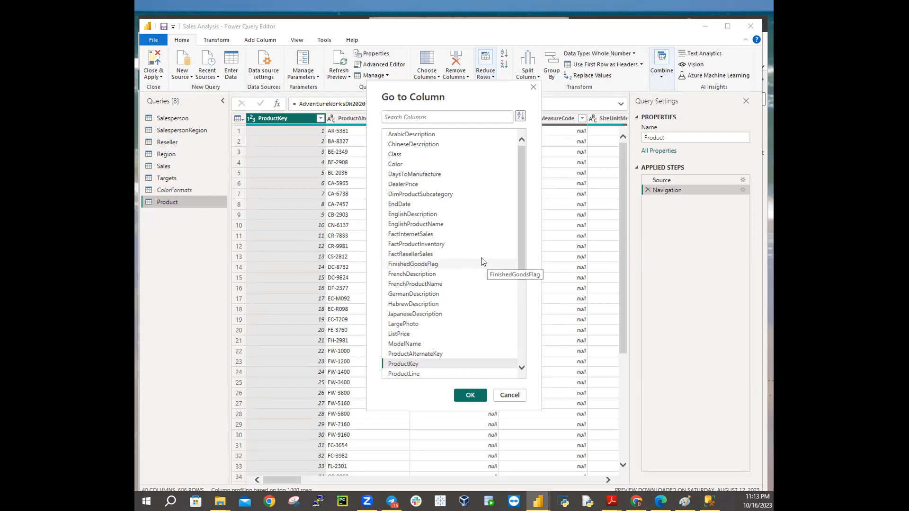
scroll(482, 262, down, 2)
scroll(407, 272, up, 1)
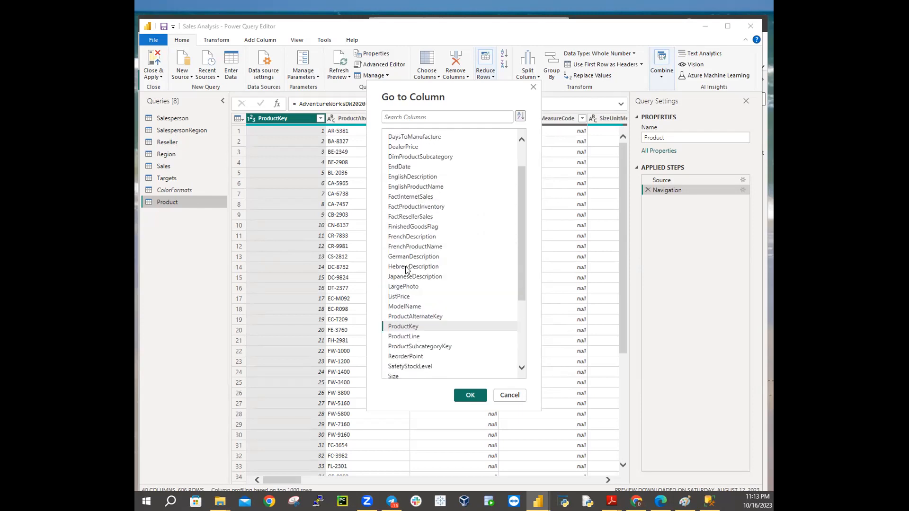
click(416, 227)
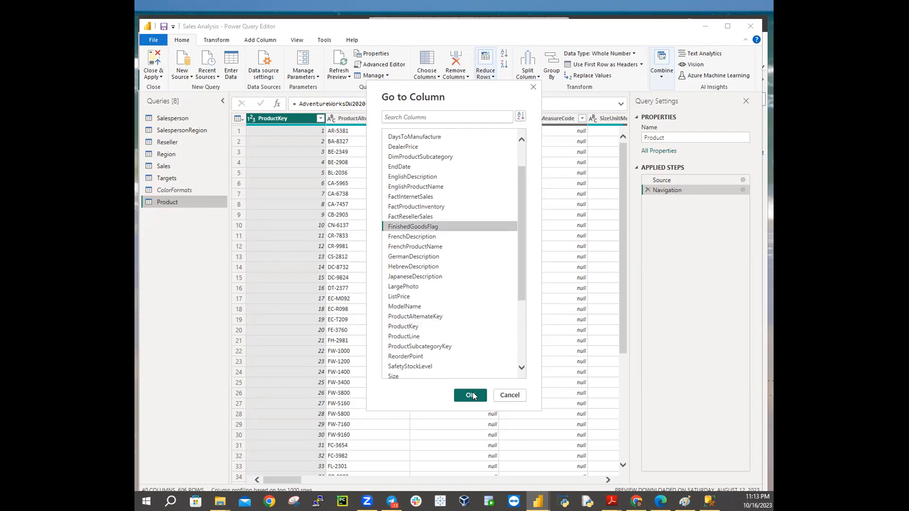
click(470, 394)
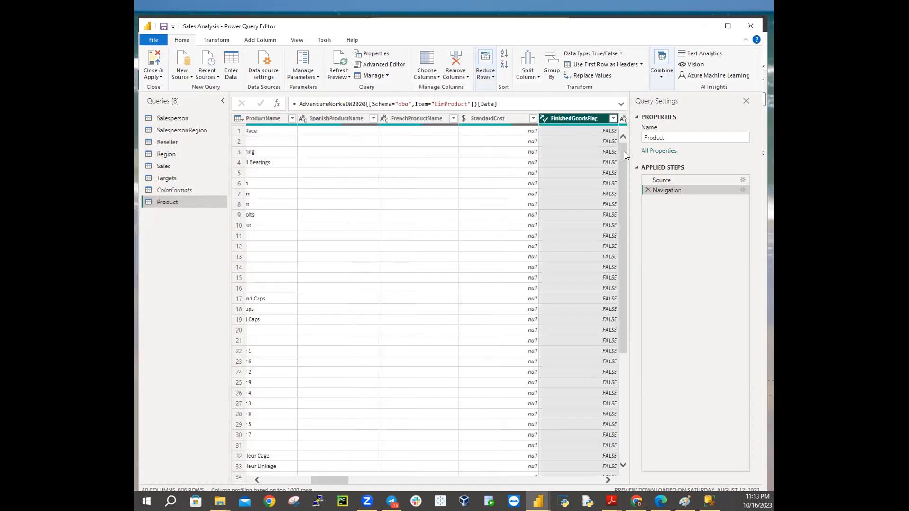
Filter the FinishedGoodsFlag column to keep only the TRUE rows.
click(612, 118)
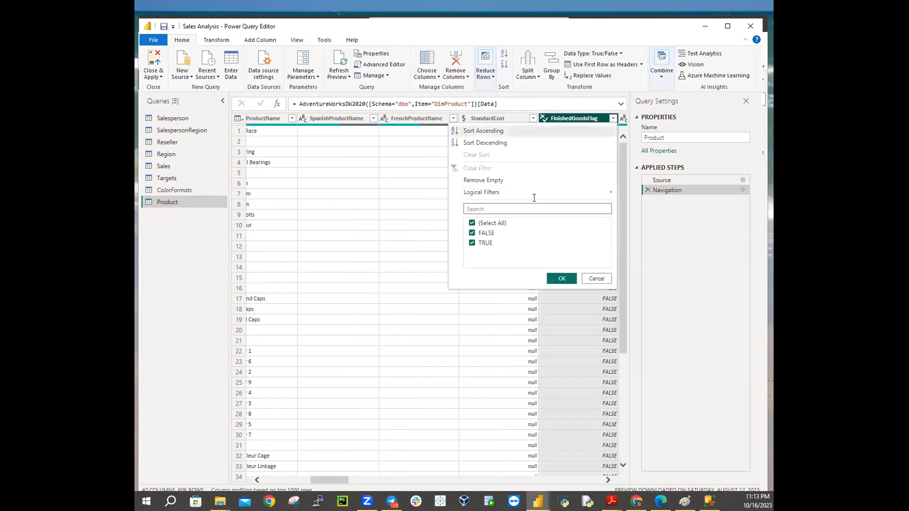
click(472, 222)
click(471, 242)
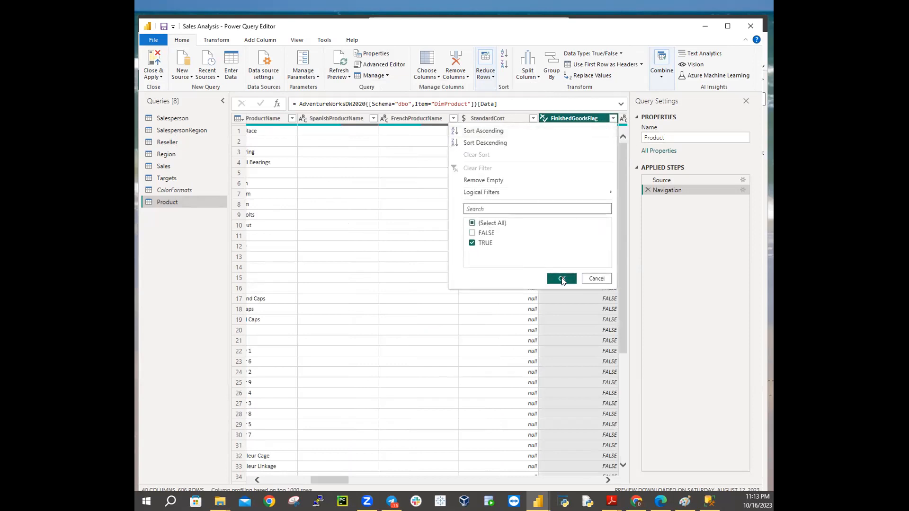
click(561, 279)
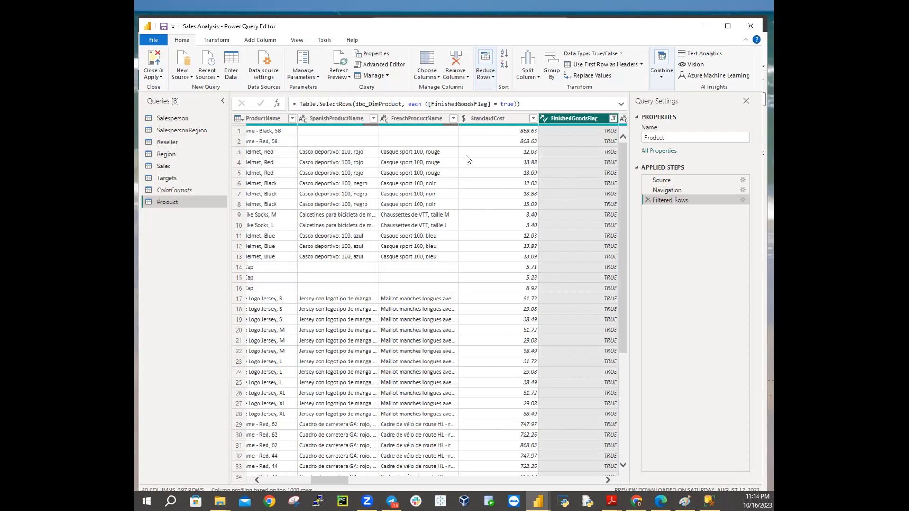
Keep only the ProductKey, EnglishProductName, StandardCost, Color and DimProductSubcategory columns in the Product query.
click(437, 78)
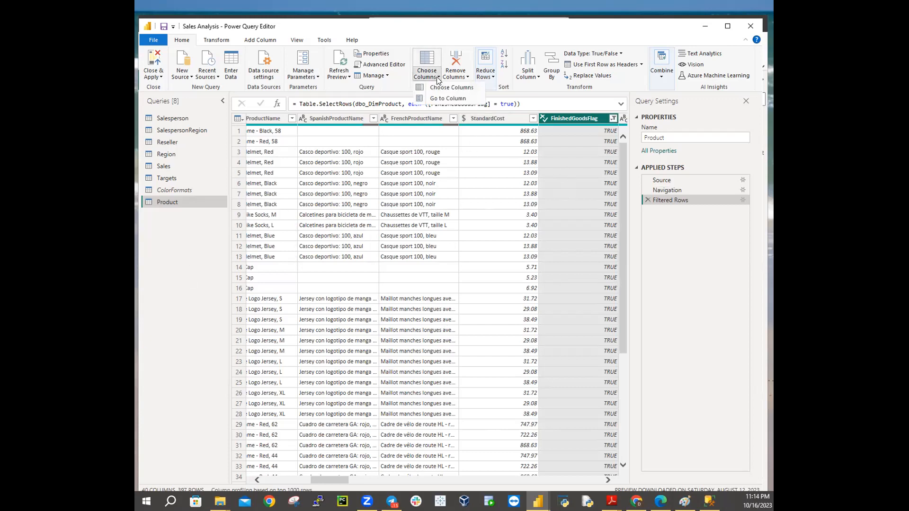
click(442, 88)
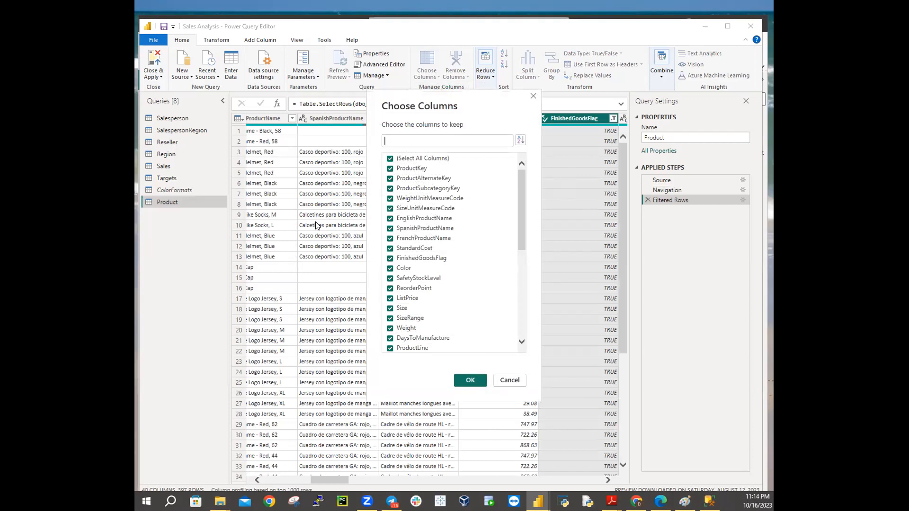
click(391, 159)
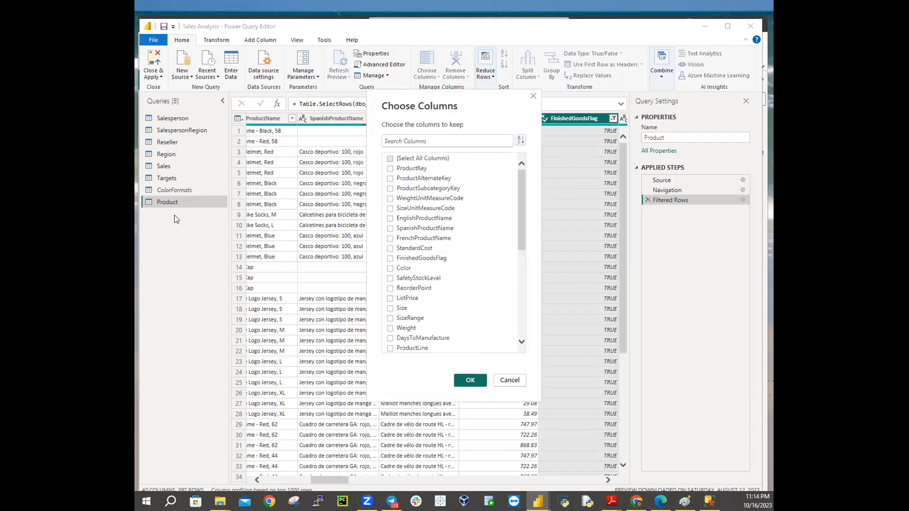
click(390, 169)
click(391, 218)
click(390, 269)
scroll(411, 268, down, 1)
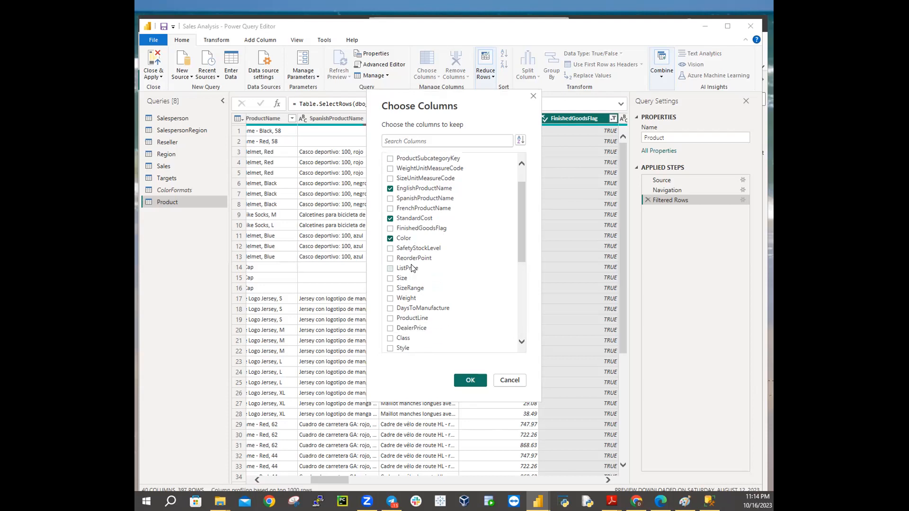
scroll(428, 278, down, 2)
scroll(428, 278, down, 4)
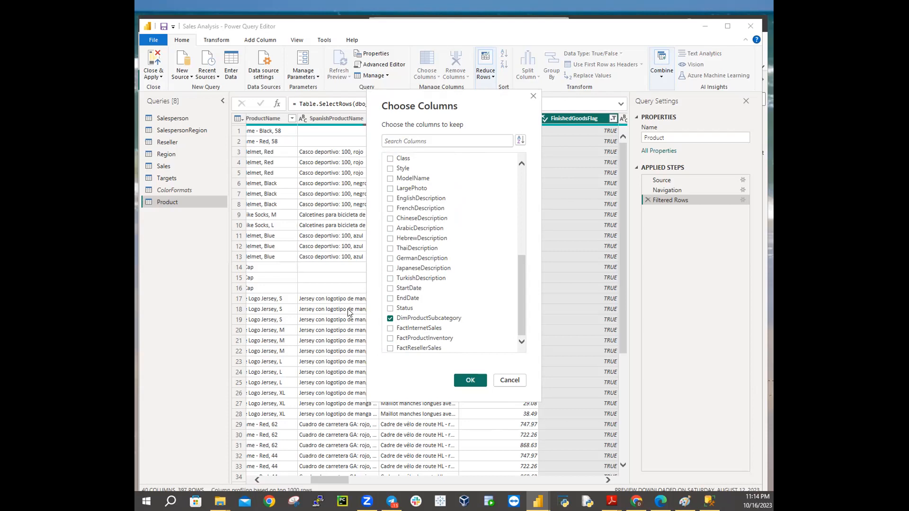
scroll(445, 269, up, 10)
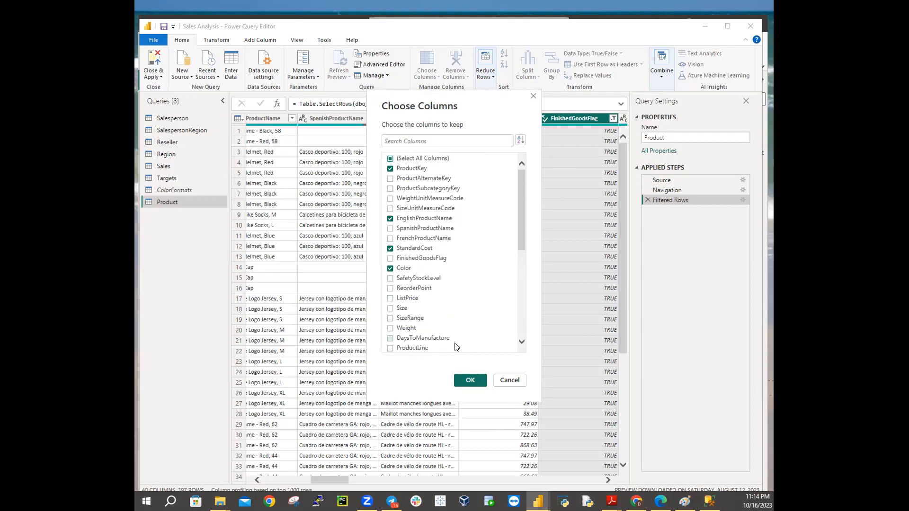
click(462, 378)
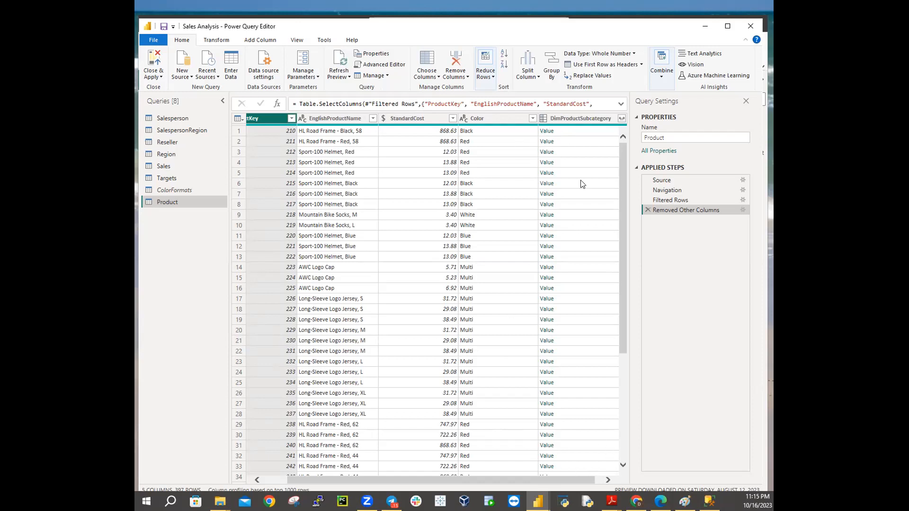
Expand DimProductSubcategory into EnglishProductSubcategoryName and DimProductCategory only, without using the original column name as prefix.
drag(546, 477, 599, 479)
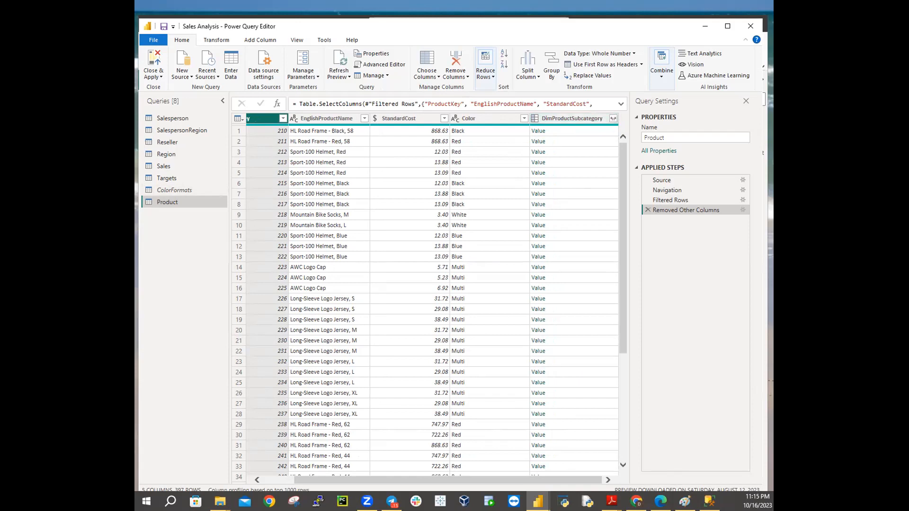
click(613, 119)
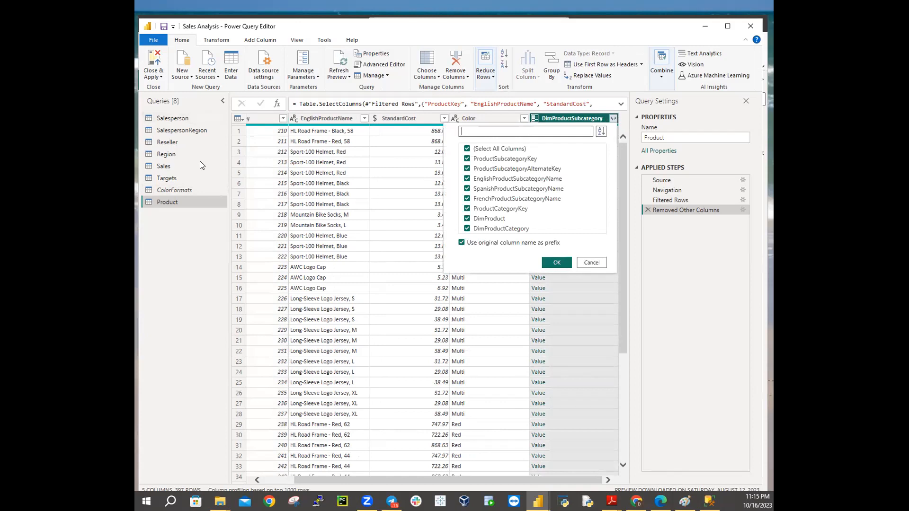
click(467, 150)
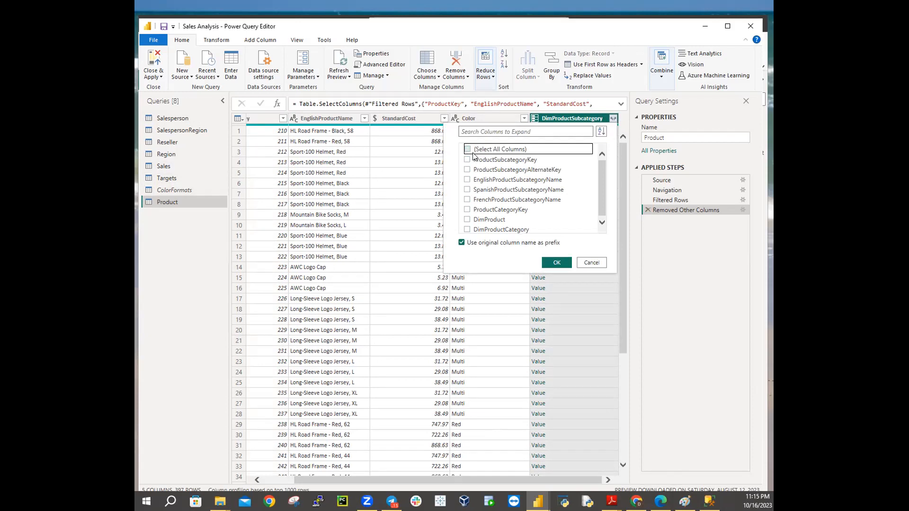
click(467, 179)
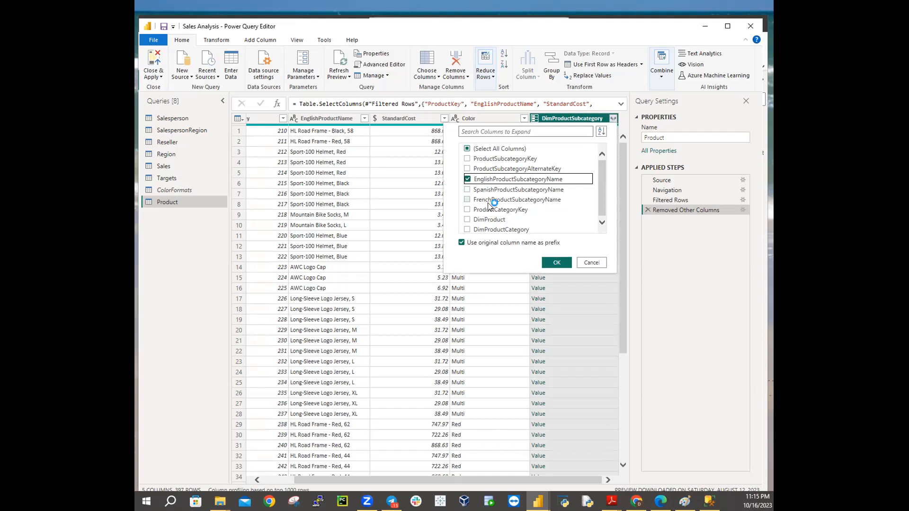
click(466, 230)
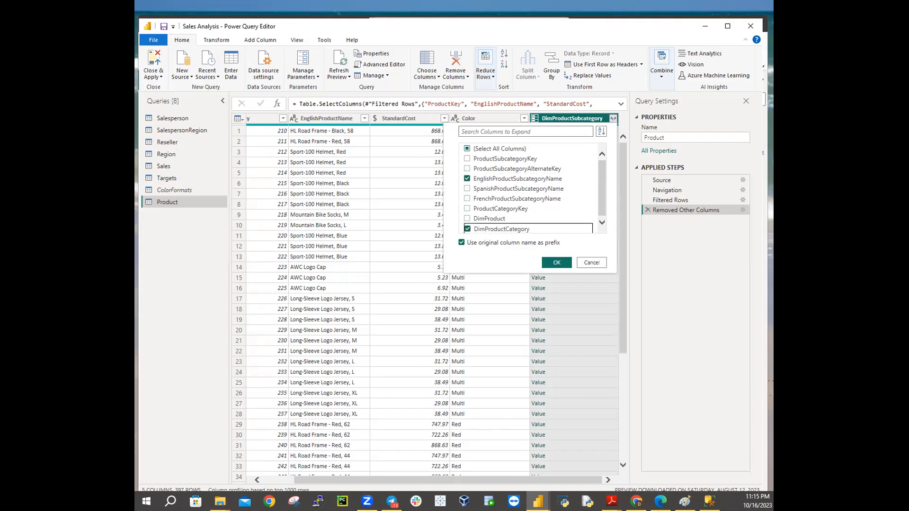
click(461, 242)
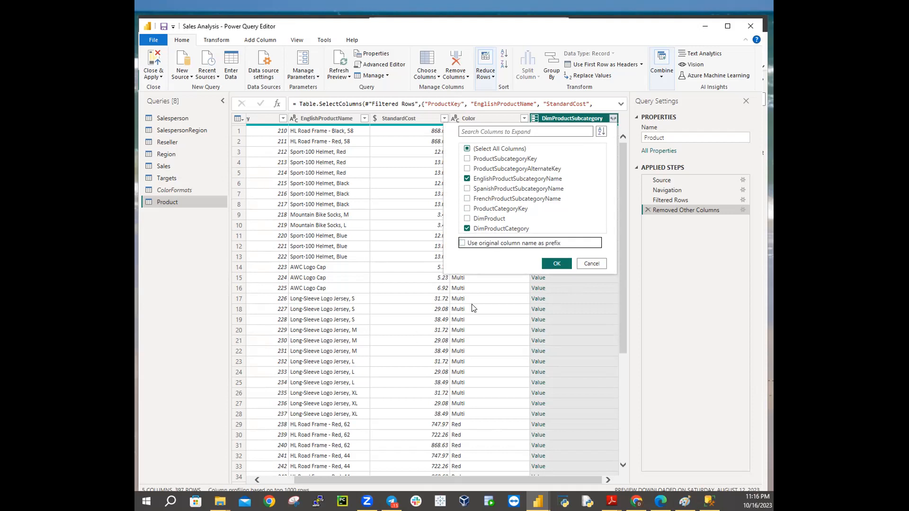
click(552, 263)
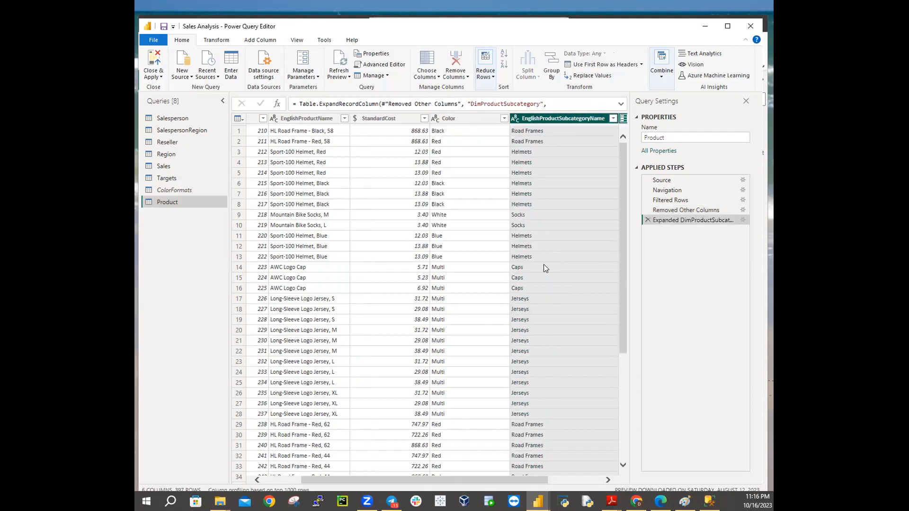
Expand the DimProductCategory column into EnglishProductCategoryName only, without a column name prefix.
drag(487, 481, 637, 479)
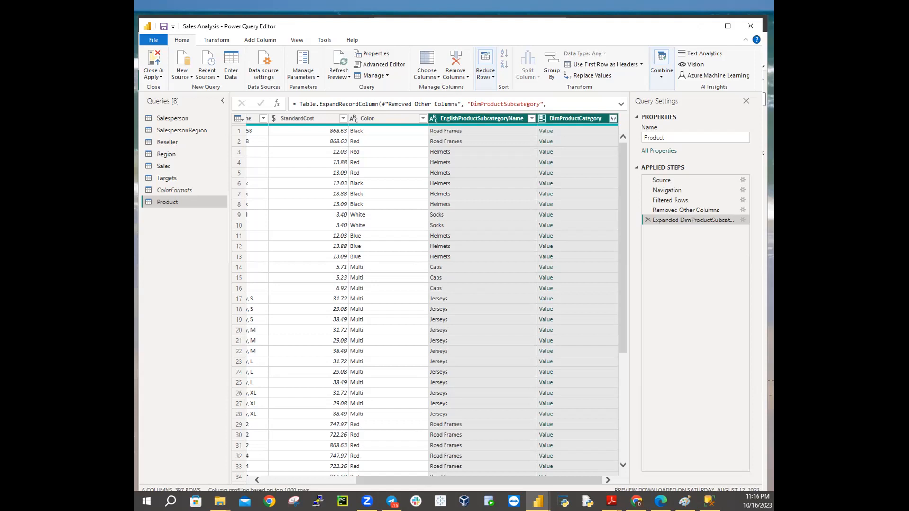
click(612, 118)
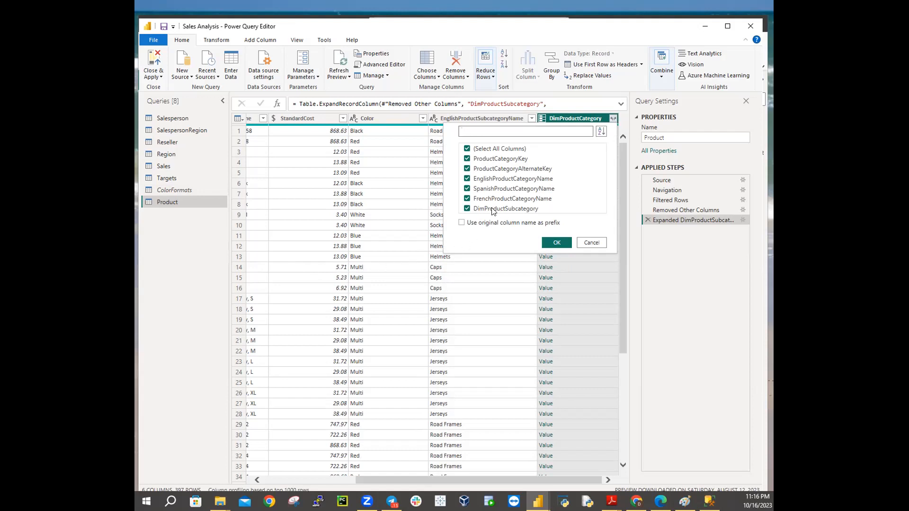
click(467, 149)
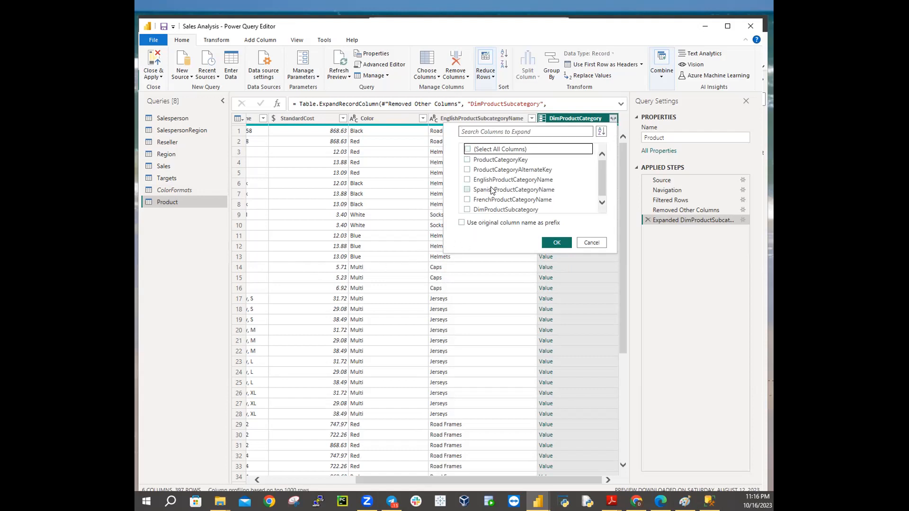
click(467, 179)
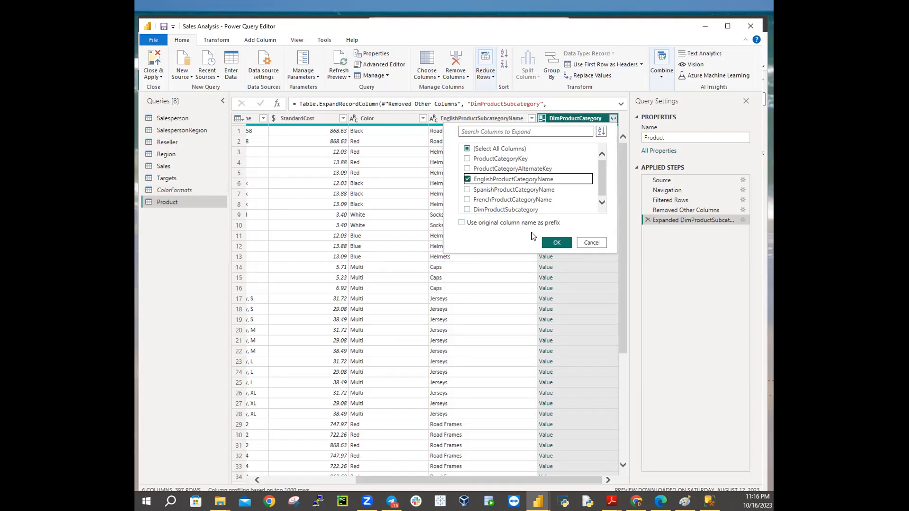
click(549, 243)
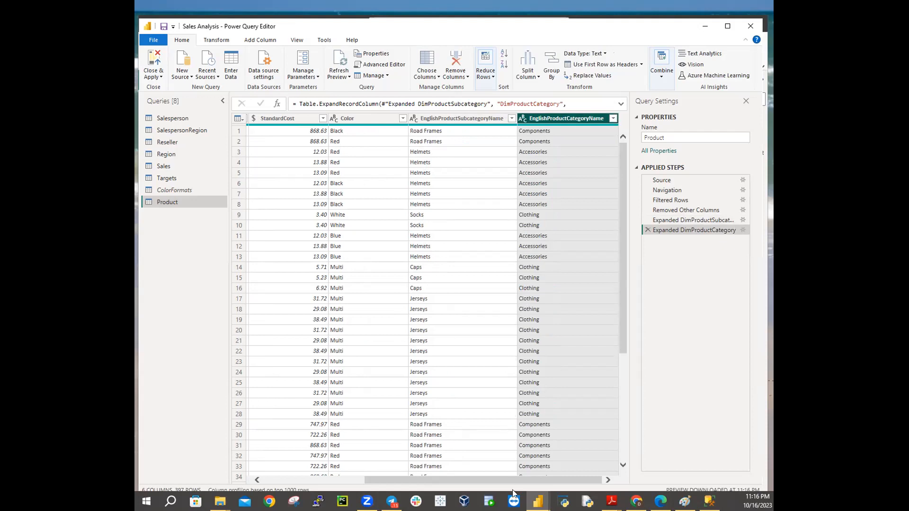
Rename the EnglishProductName column of the Product query to Product.
drag(501, 481, 362, 471)
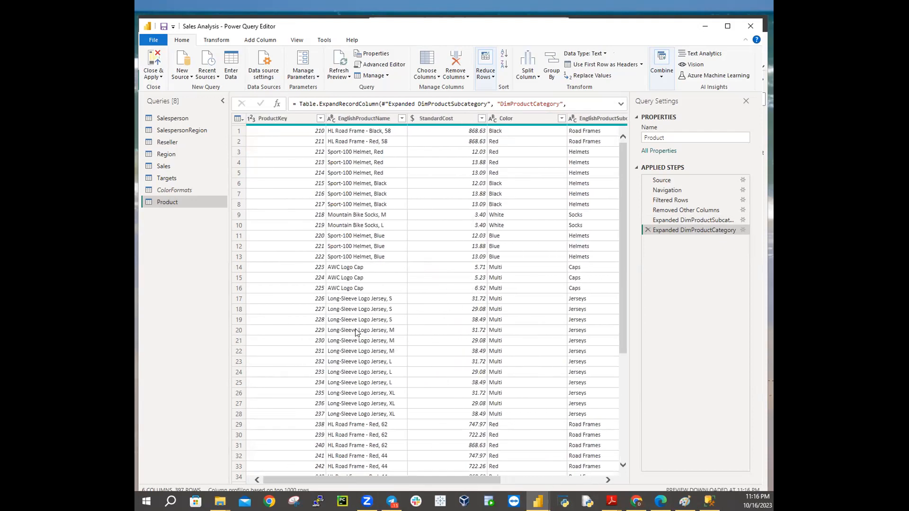
scroll(381, 314, down, 2)
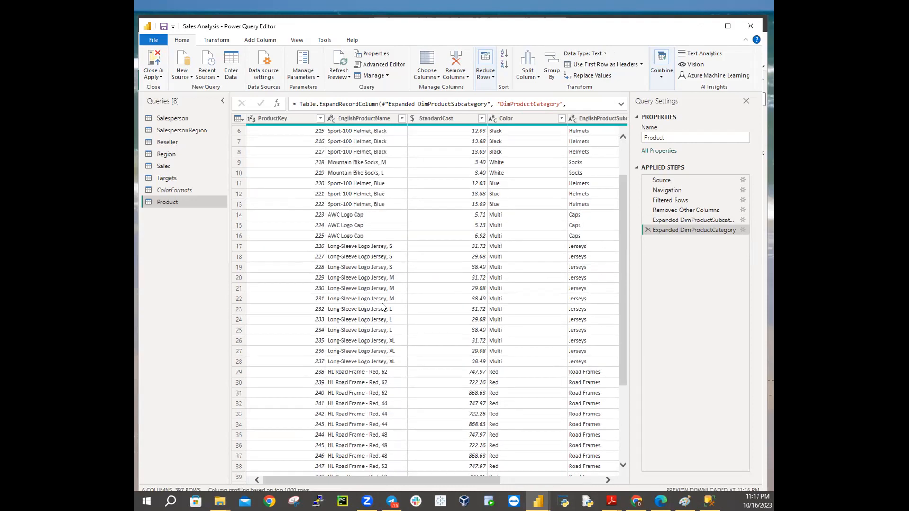
scroll(399, 287, up, 2)
click(360, 118)
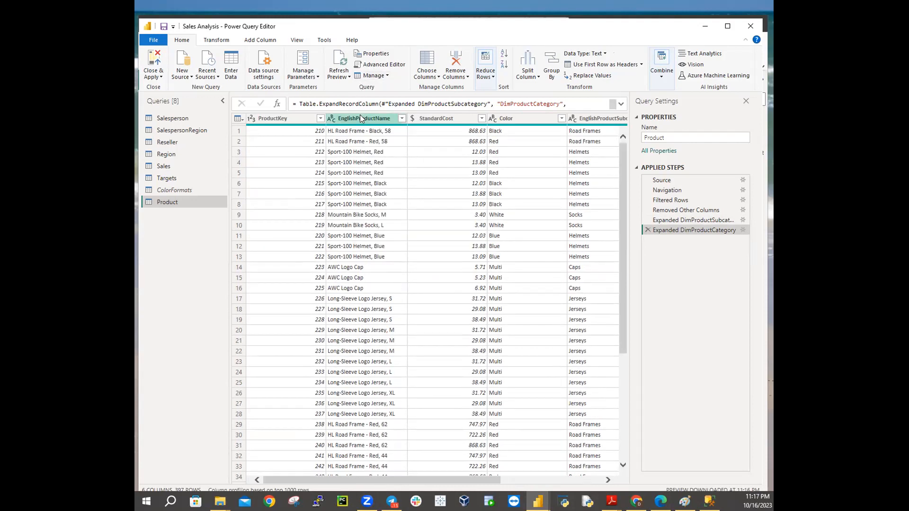
double_click(358, 118)
click(354, 117)
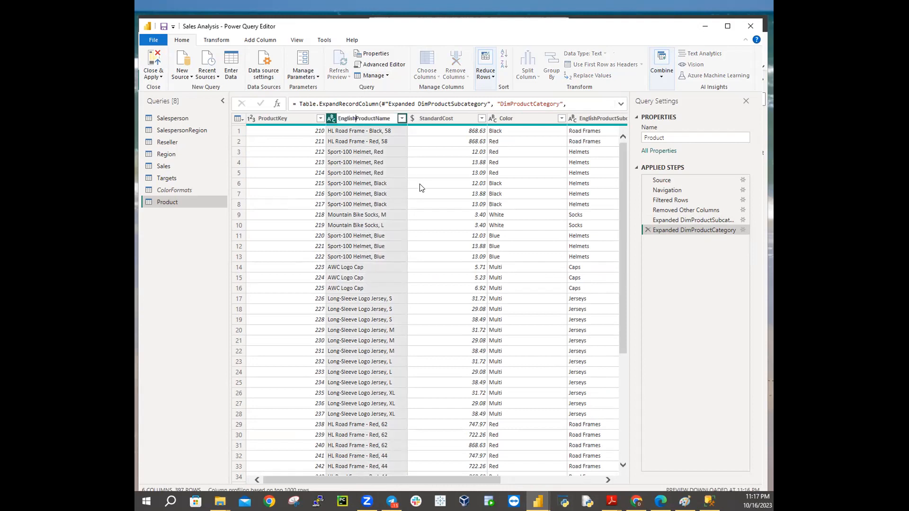
key(BackSpace)
key(BackSpace)
key(BackSpace)
key(BackSpace)
key(BackSpace)
key(BackSpace)
key(BackSpace)
key(BackSpace)
key(BackSpace)
key(BackSpace)
key(BackSpace)
key(Return)
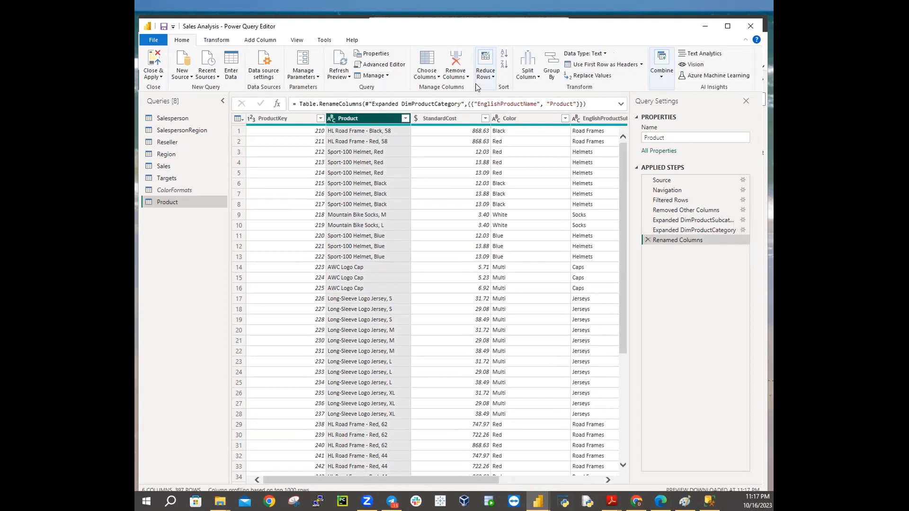
Rename the StandardCost column to Standard Cost and EnglishProductSubcategoryName to Subcategory.
click(445, 120)
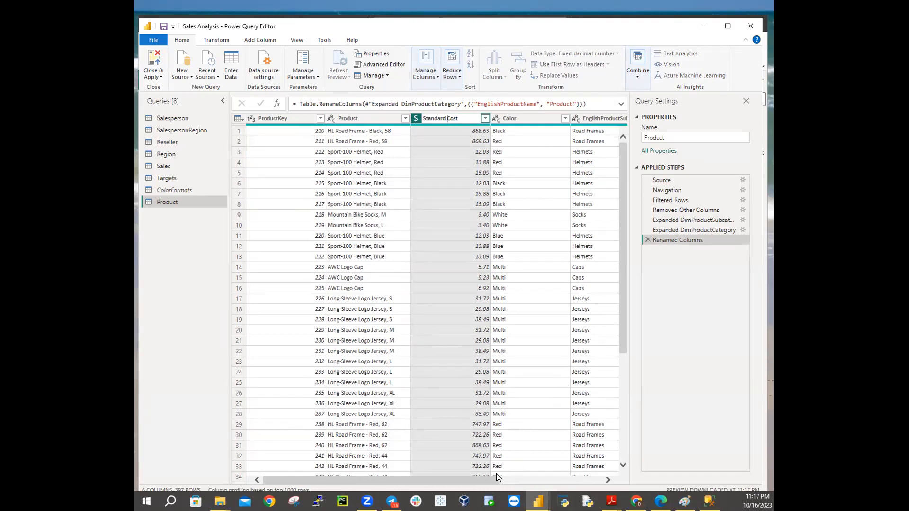
drag(475, 478, 629, 474)
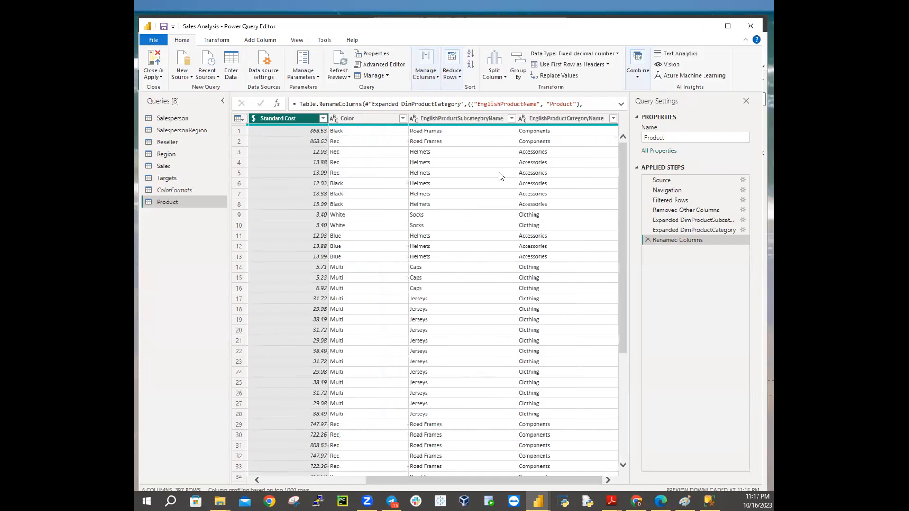
double_click(462, 118)
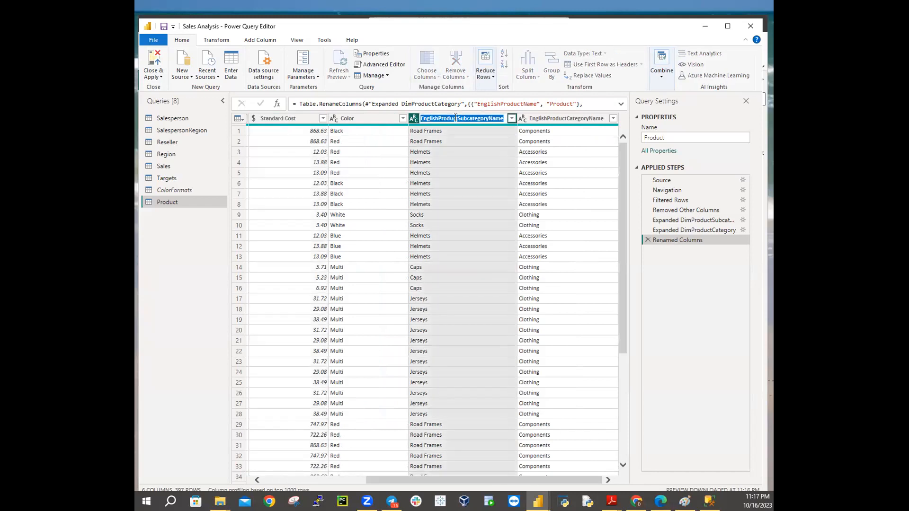
click(456, 118)
key(BackSpace)
key(BackSpace)
key(BackSpace)
key(BackSpace)
key(BackSpace)
key(BackSpace)
key(BackSpace)
key(BackSpace)
key(BackSpace)
key(BackSpace)
key(BackSpace)
key(BackSpace)
key(BackSpace)
key(BackSpace)
key(BackSpace)
key(BackSpace)
key(BackSpace)
key(BackSpace)
text(y)
key(Return)
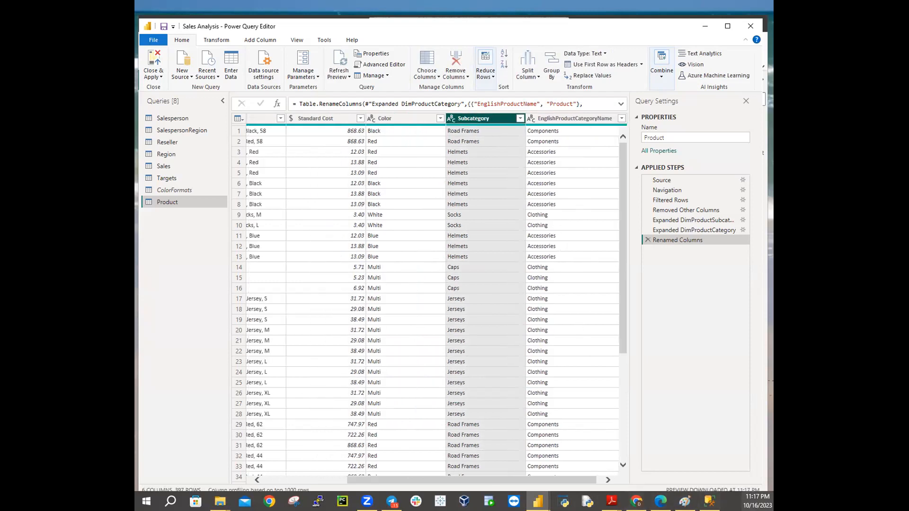
Rename the EnglishProductCategoryName column to Category.
double_click(579, 121)
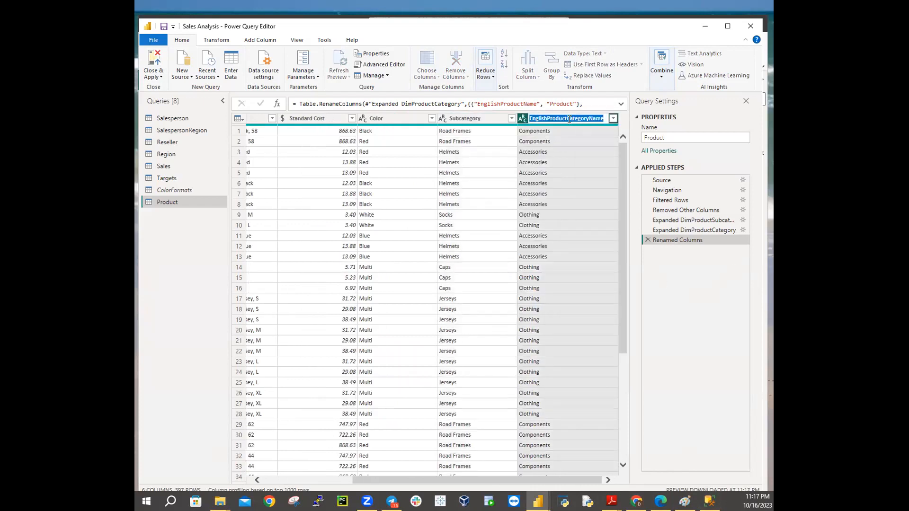
click(567, 119)
key(BackSpace)
key(BackSpace)
key(BackSpace)
key(BackSpace)
key(BackSpace)
key(BackSpace)
key(BackSpace)
key(BackSpace)
key(BackSpace)
key(BackSpace)
key(BackSpace)
key(BackSpace)
key(BackSpace)
key(BackSpace)
click(579, 117)
key(BackSpace)
key(BackSpace)
key(BackSpace)
key(BackSpace)
key(Return)
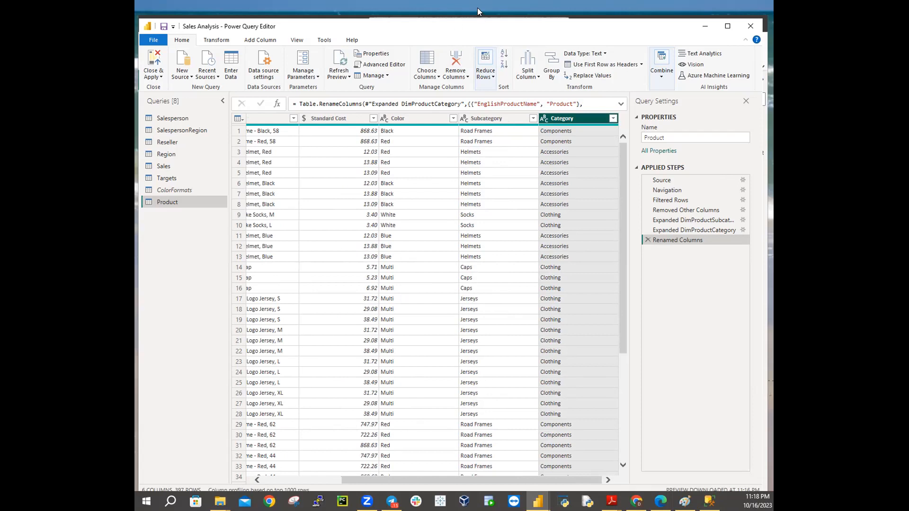
Examine the renamed columns and rows of the maximized Product query and the contents of the ColorFormats query.
double_click(576, 26)
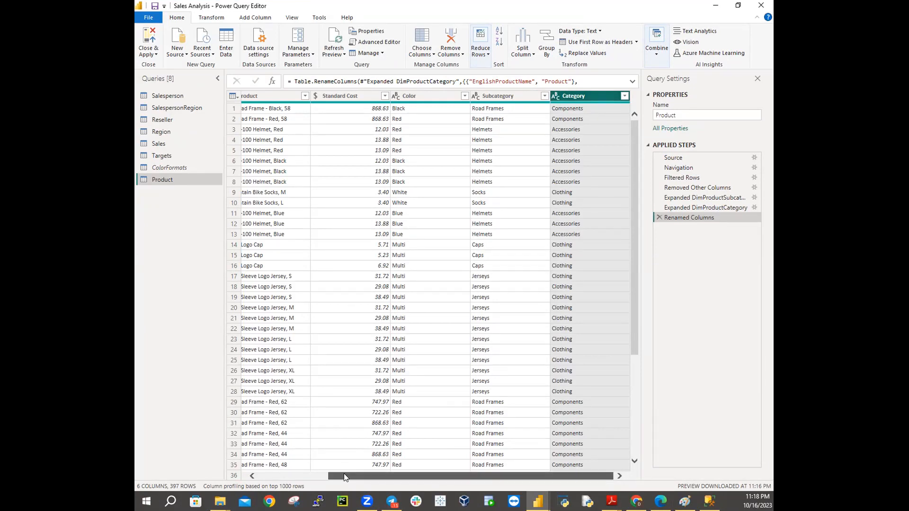
drag(336, 474, 266, 473)
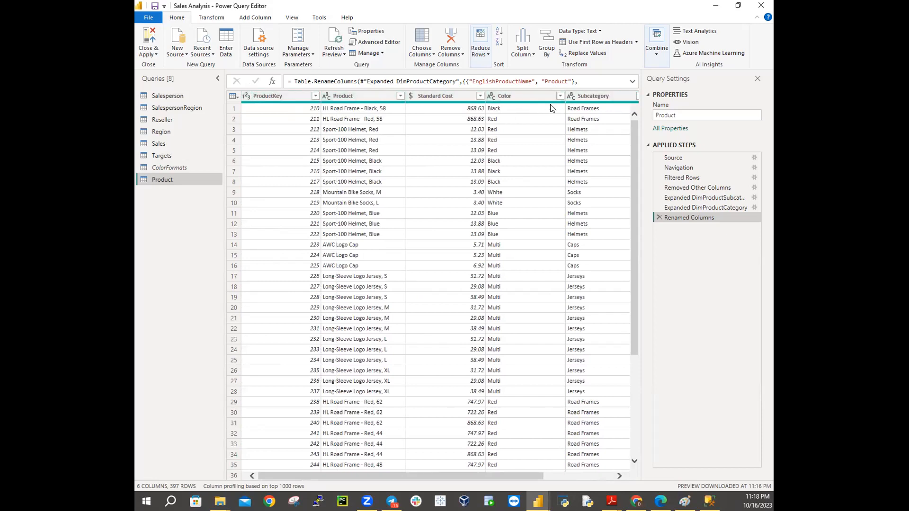
drag(440, 475, 543, 473)
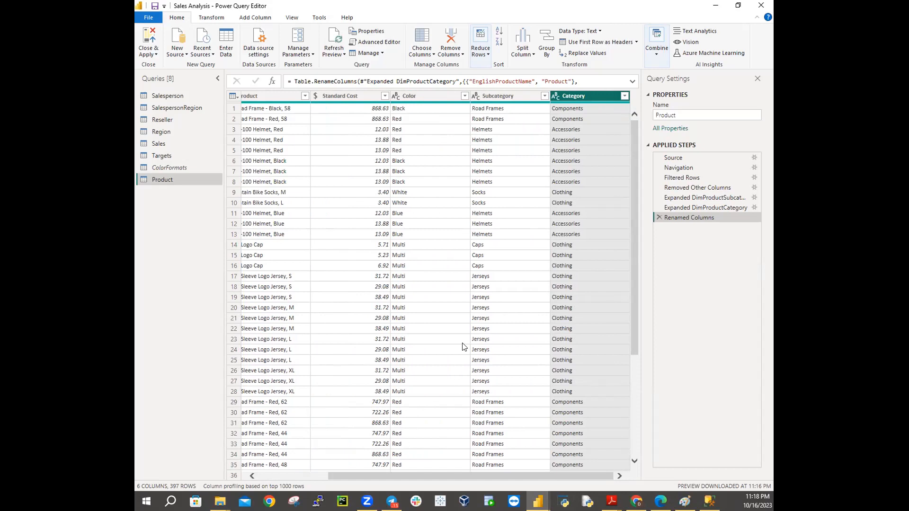
scroll(483, 340, down, 10)
scroll(484, 339, down, 15)
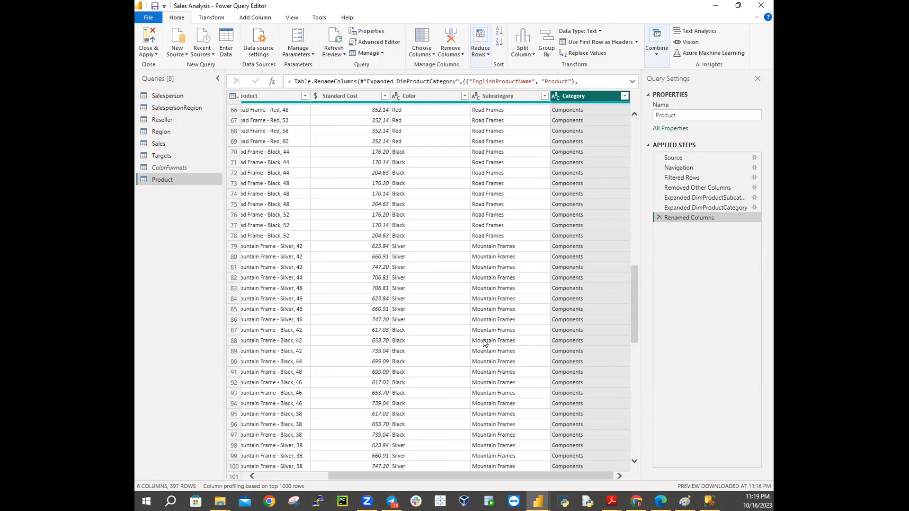
scroll(473, 334, up, 20)
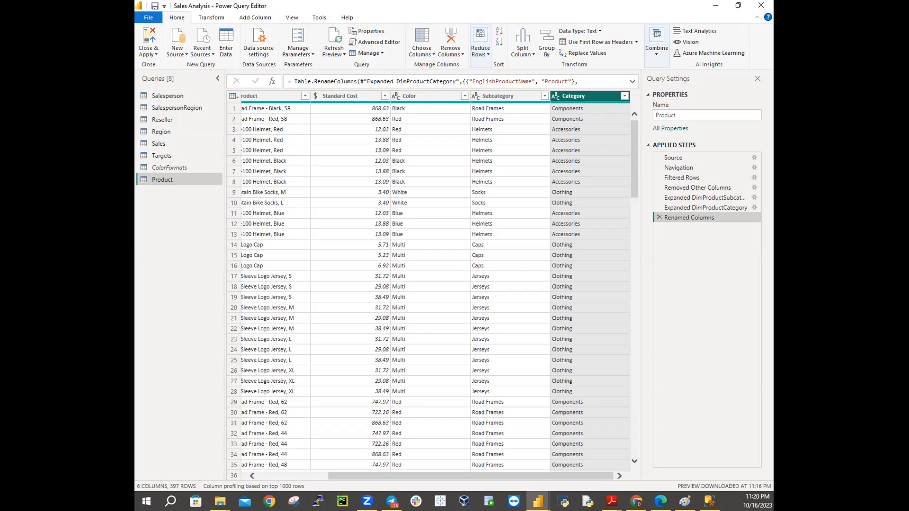
click(178, 171)
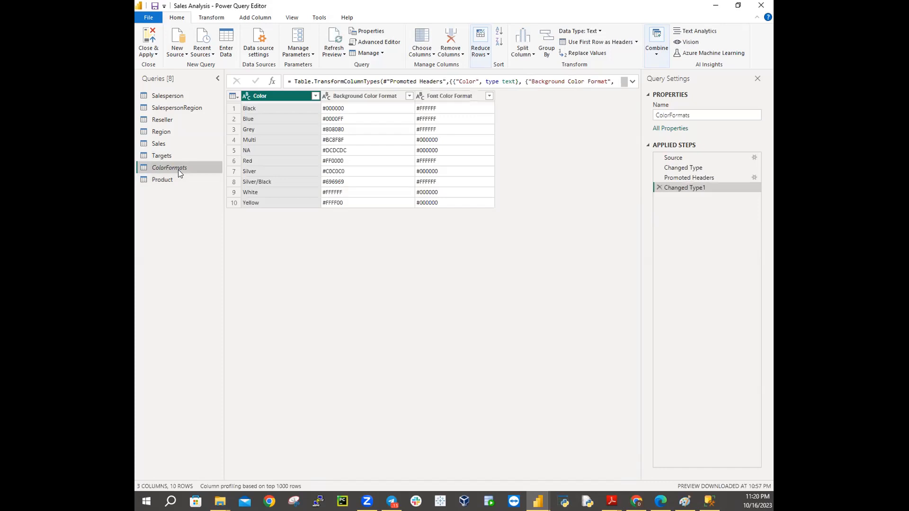
Merge the ColorFormats query into the Product query, matching both Color columns with a left outer join.
click(153, 179)
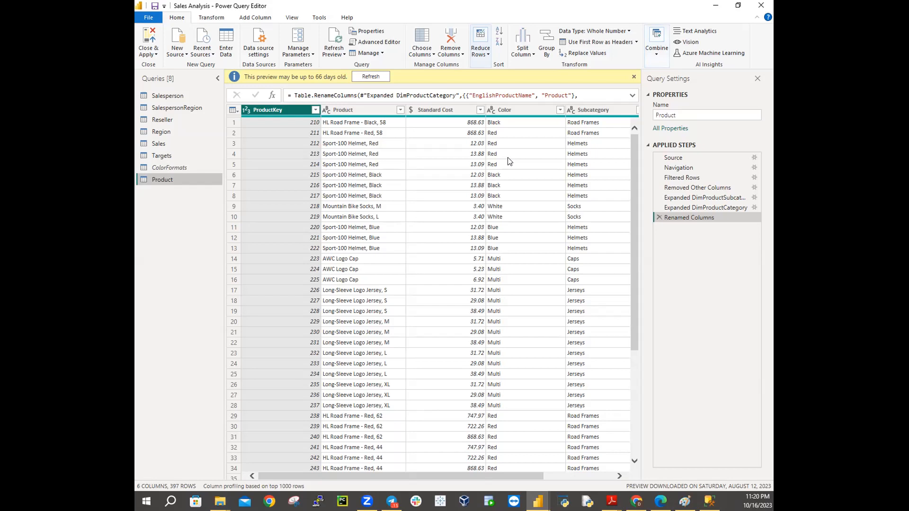
click(656, 48)
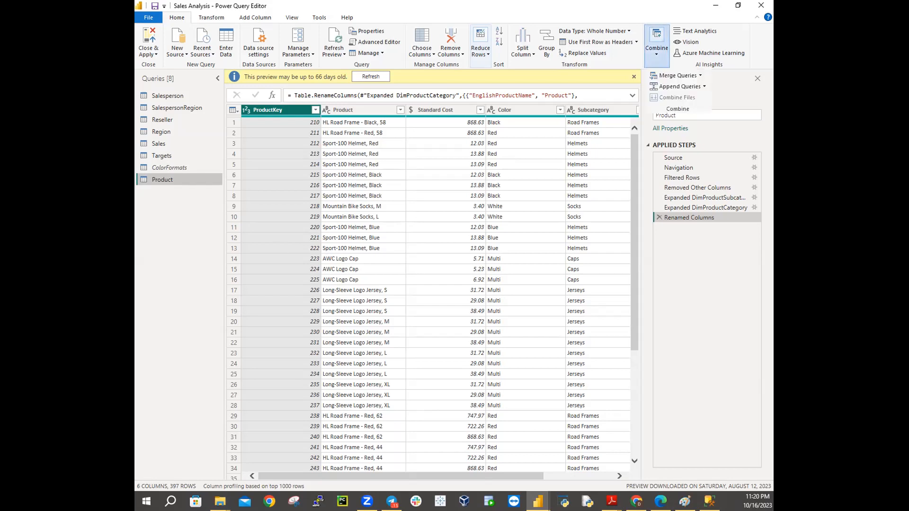
click(677, 76)
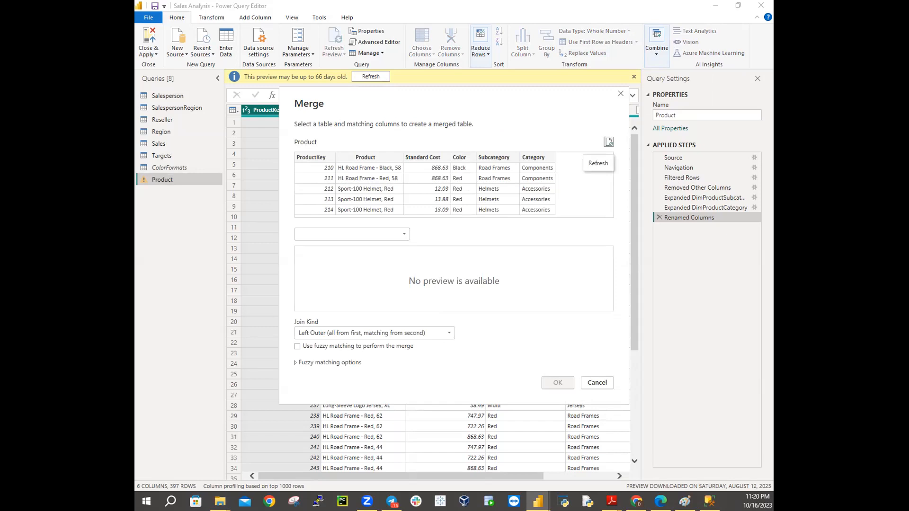
click(459, 157)
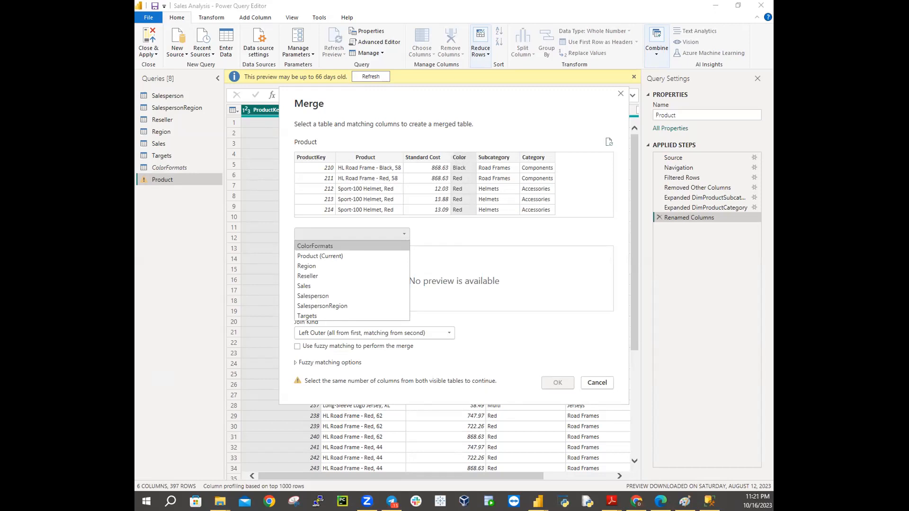
key(Return)
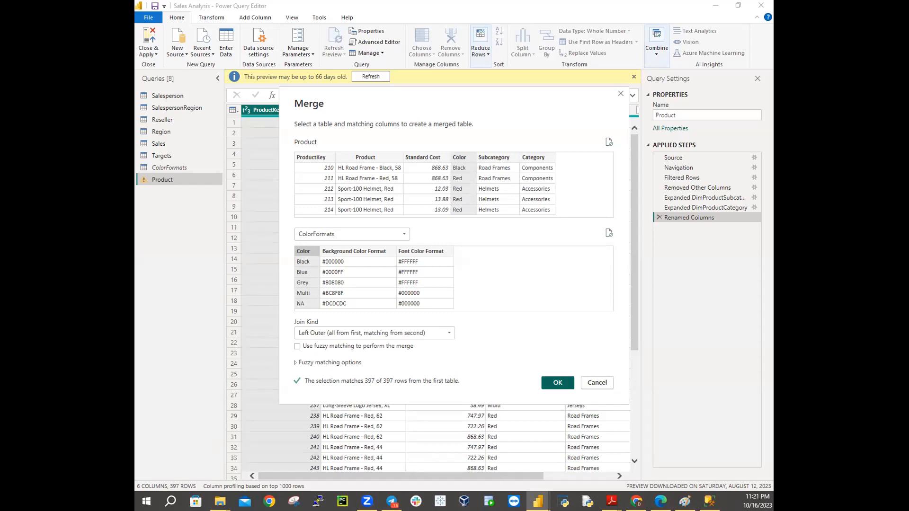
key(Return)
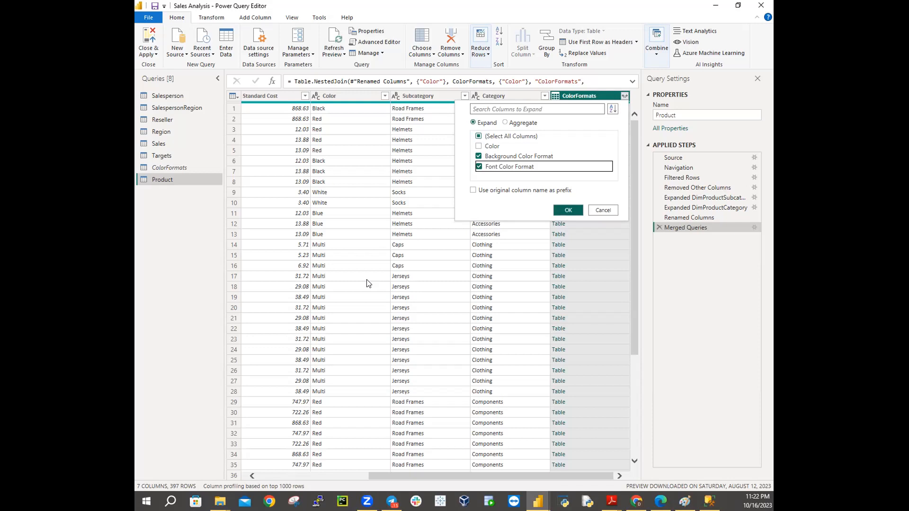
Expand the ColorFormats column into Background Color Format and Font Color Format only, without using the original column name as prefix.
key(Return)
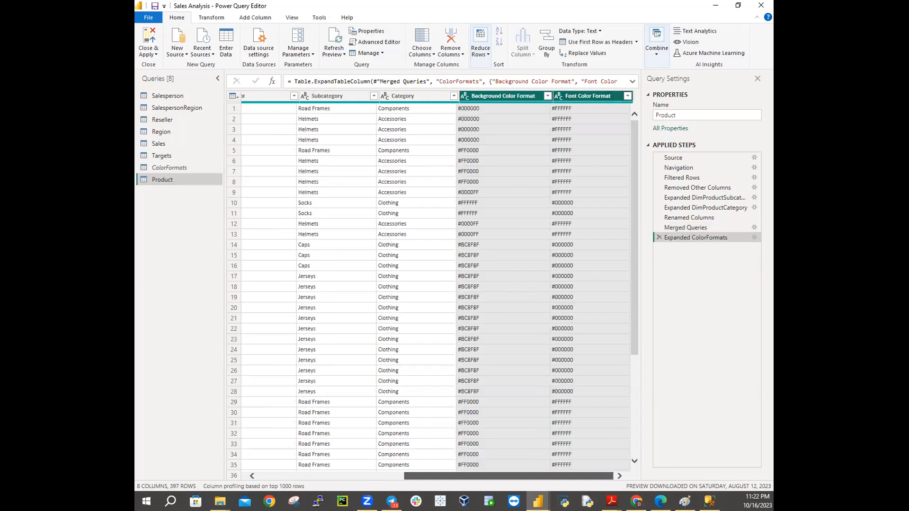
drag(558, 476, 413, 476)
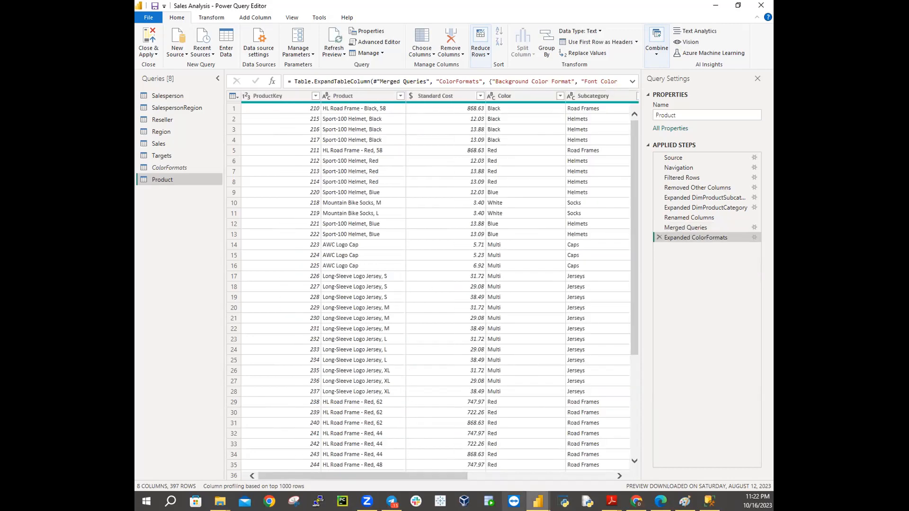
Apply the query changes to the data model and close the Power Query Editor.
click(150, 40)
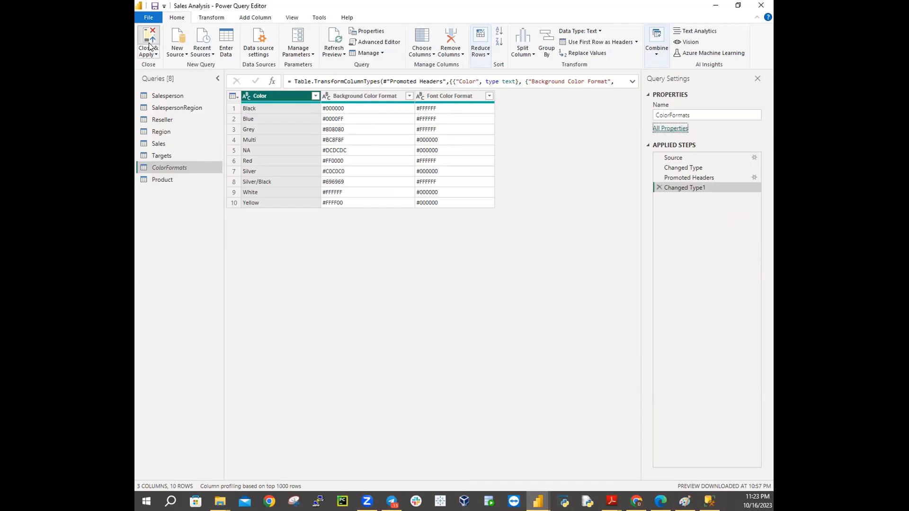
click(149, 46)
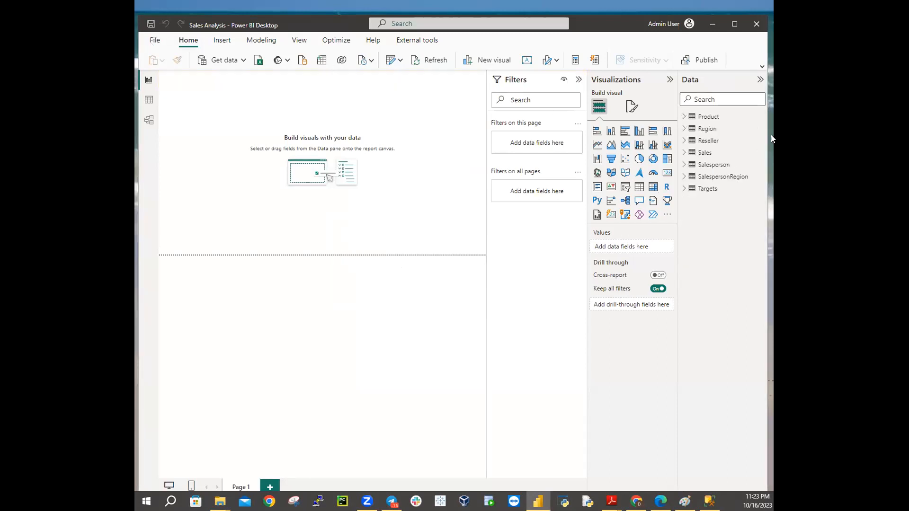
Examine the fields of the loaded Product table and the layout of all tables in the model view.
click(709, 119)
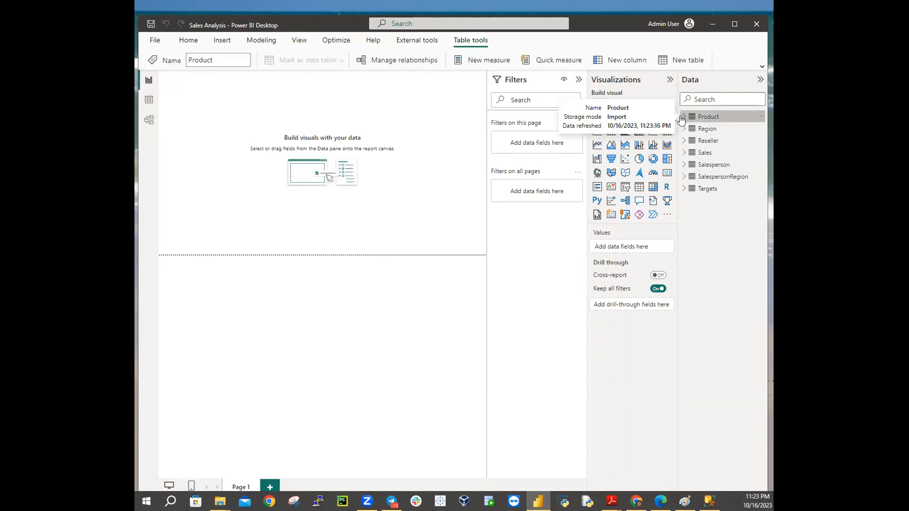
click(682, 118)
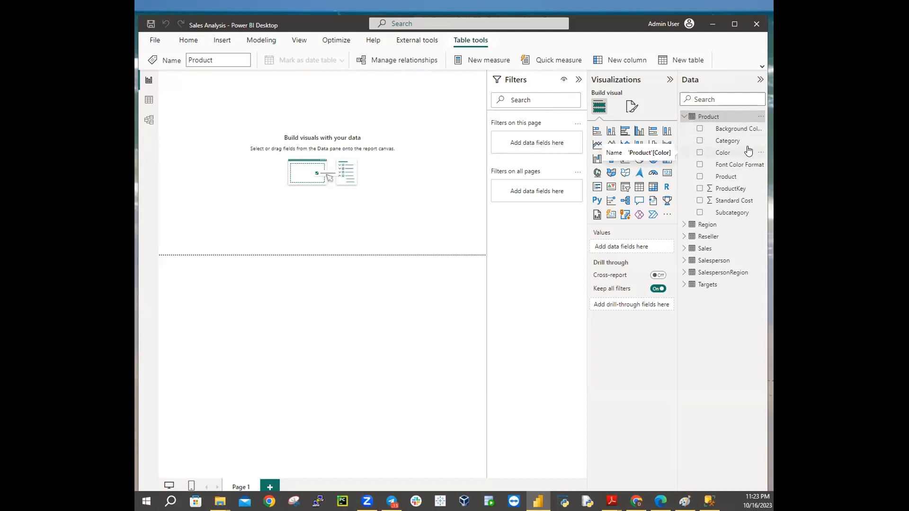
click(149, 120)
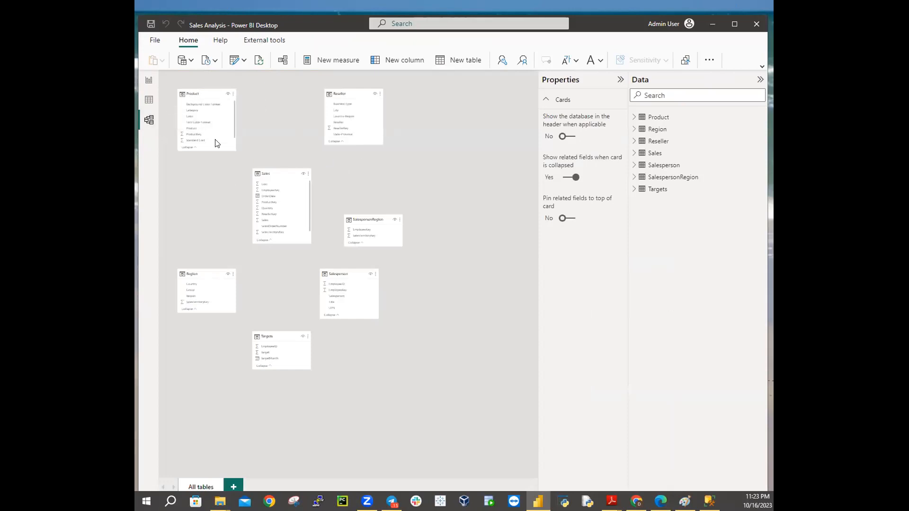
click(147, 81)
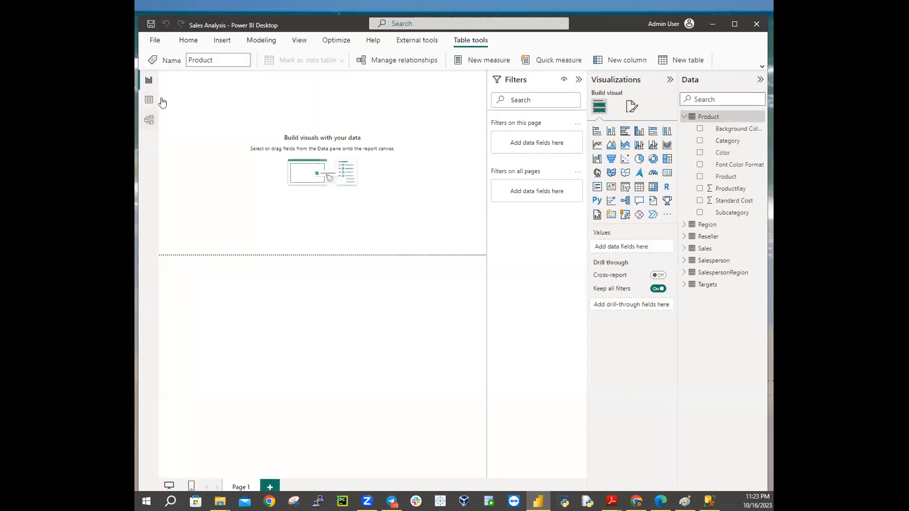
click(239, 175)
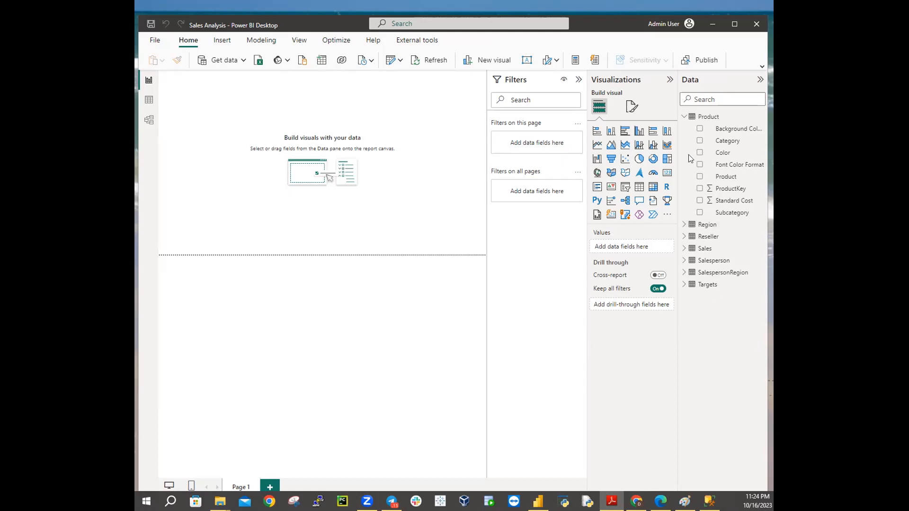
click(681, 120)
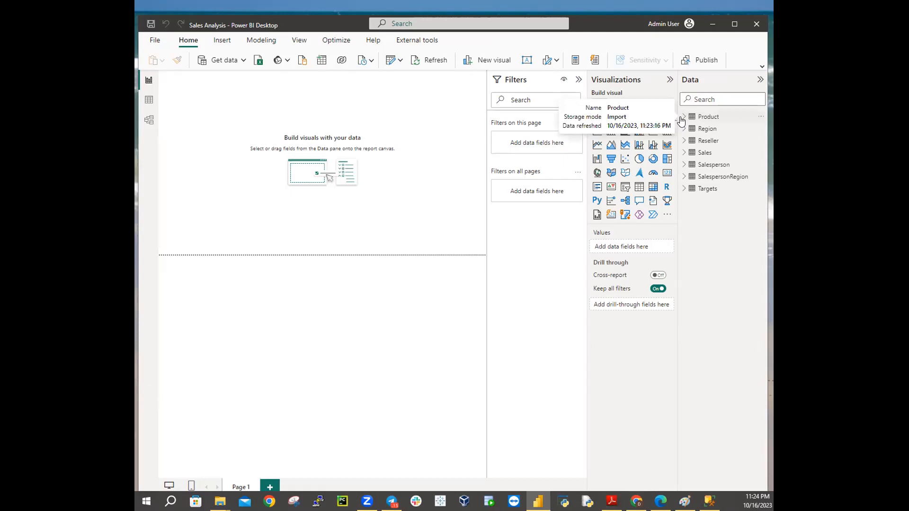
click(680, 120)
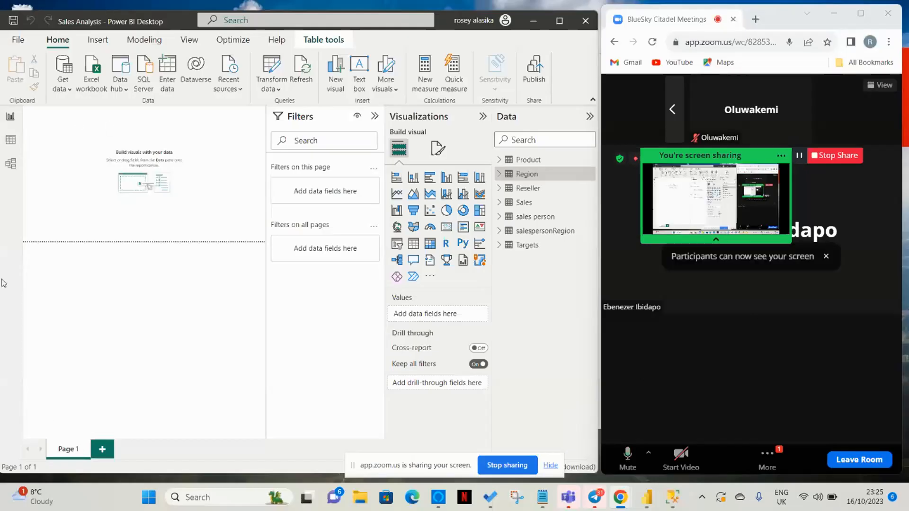
click(147, 88)
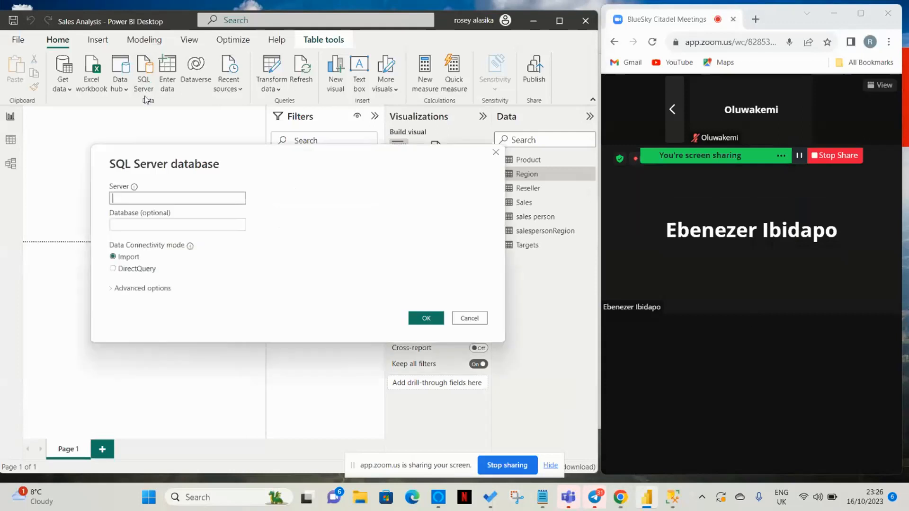
right_click(133, 194)
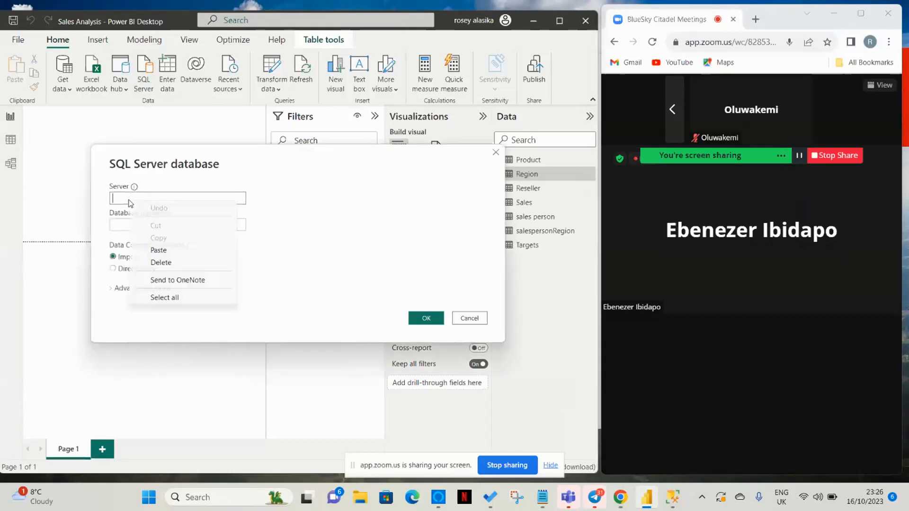
click(156, 247)
key(BackSpace)
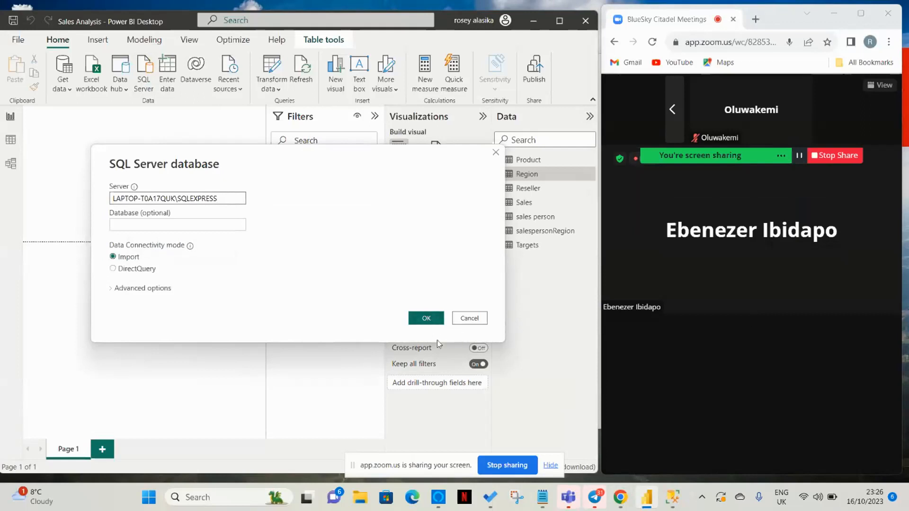
click(469, 319)
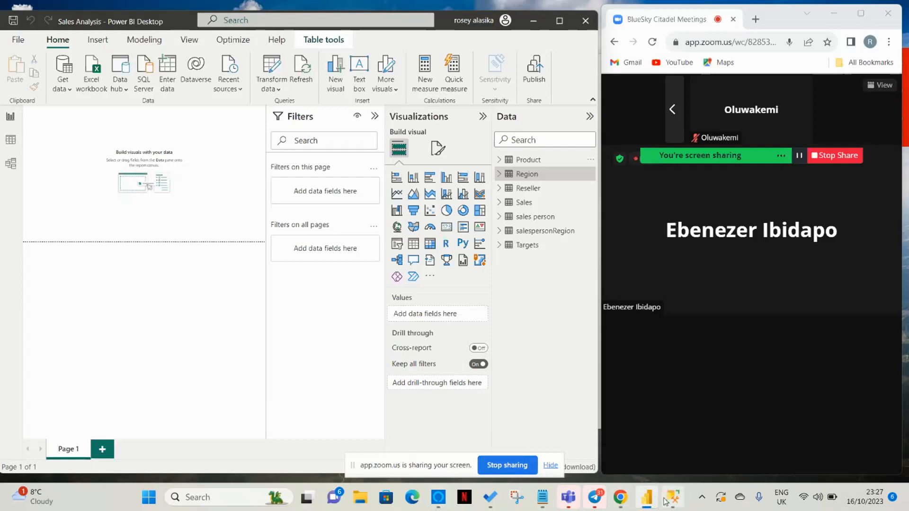
click(680, 444)
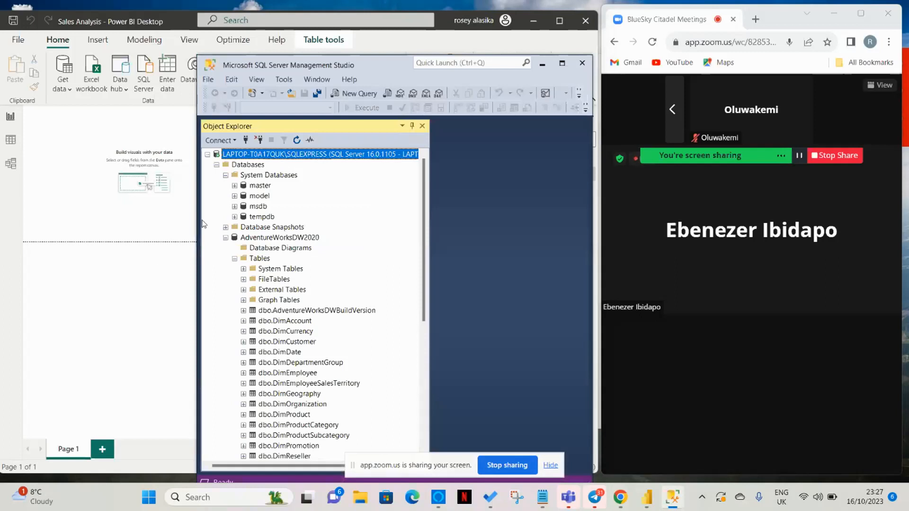
click(542, 65)
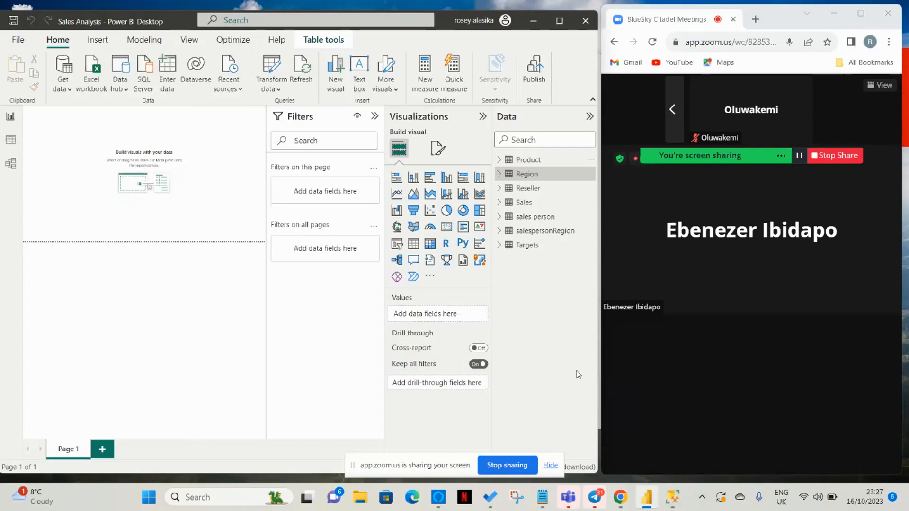
Open the Power Query Editor to transform the data, maximize its window and hide the screen-sharing bar.
click(278, 89)
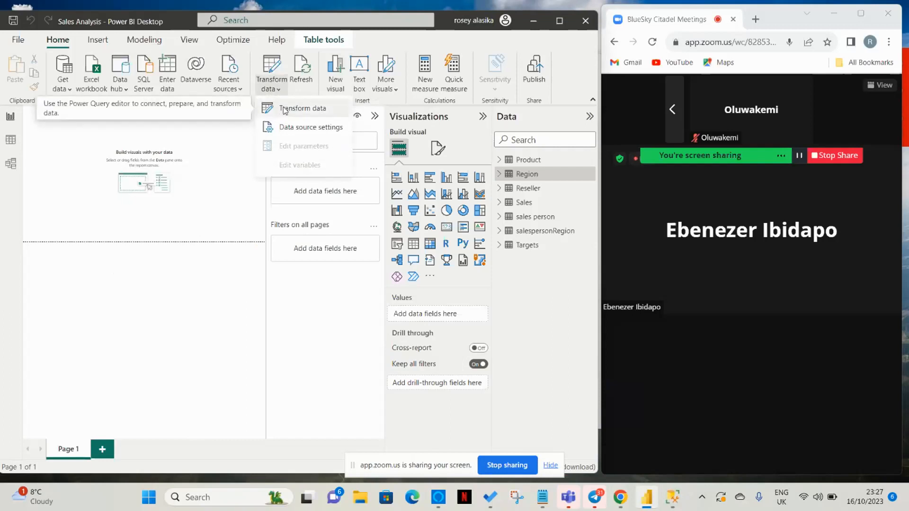
click(292, 109)
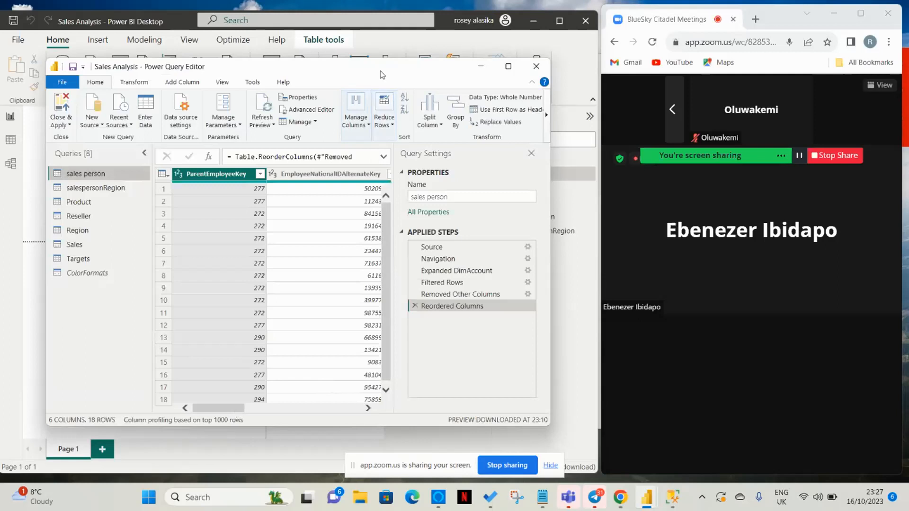
click(508, 66)
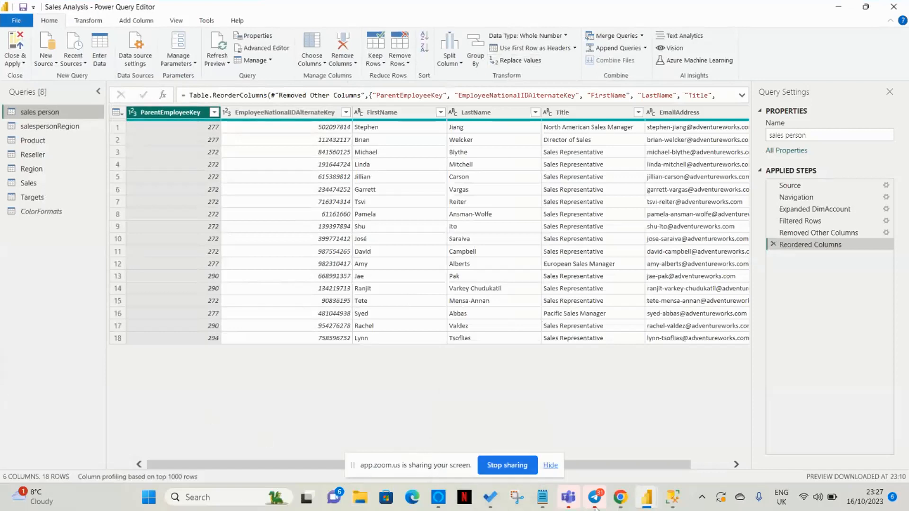
click(550, 468)
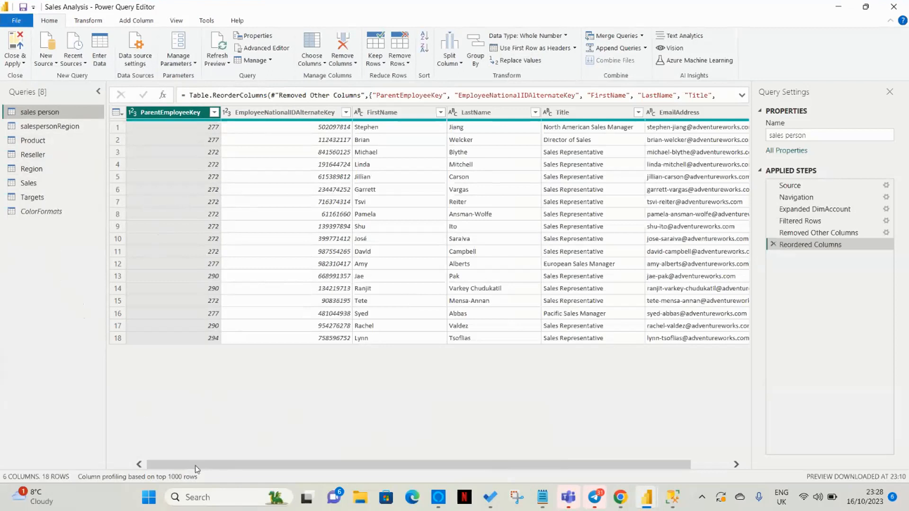
drag(228, 469, 290, 473)
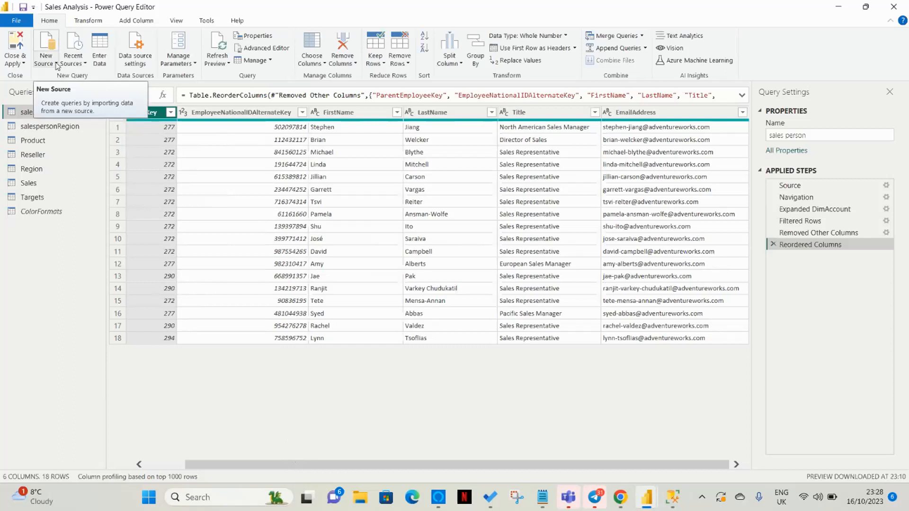
Import the DimProduct table of the AdventureWorksDW2020 database from the recent SQL Server source, using Import mode.
click(84, 65)
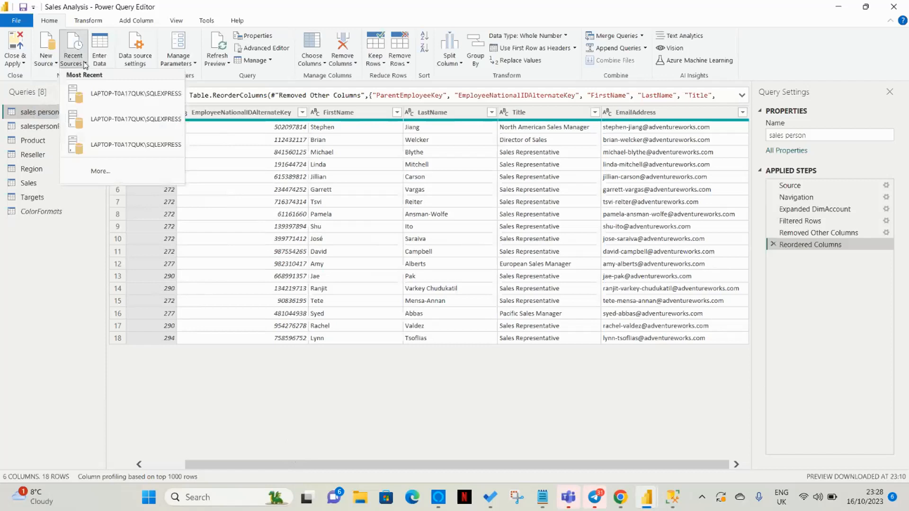
click(101, 96)
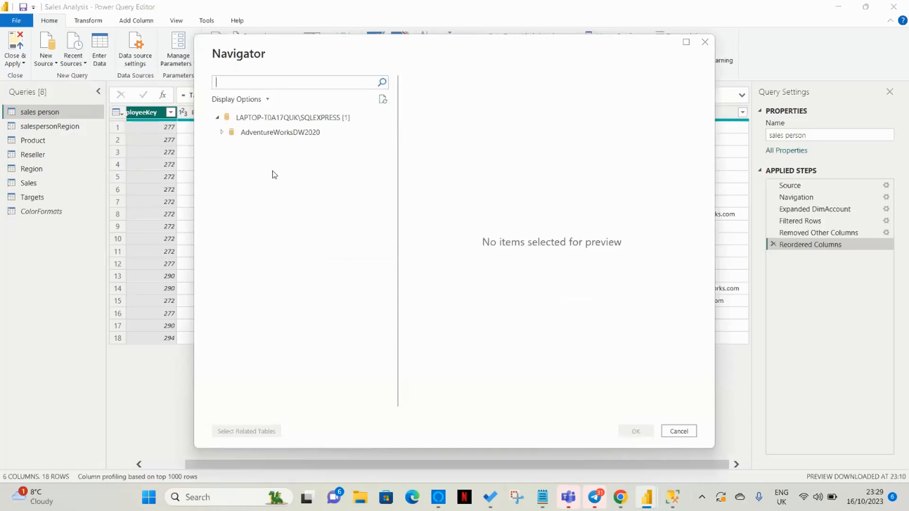
click(221, 133)
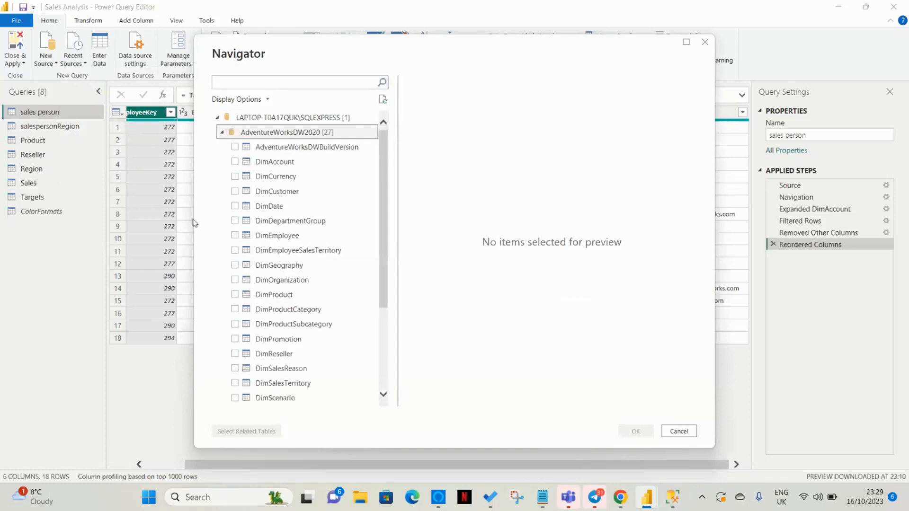
click(235, 295)
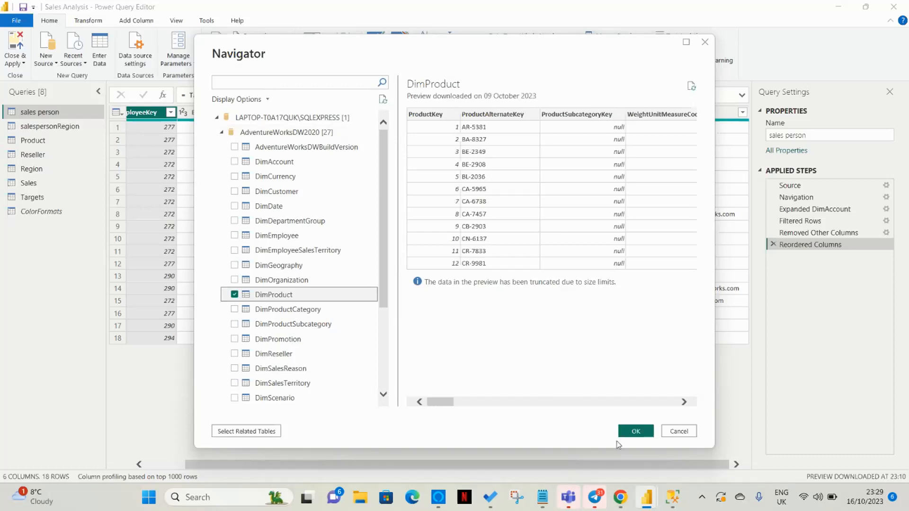
click(634, 431)
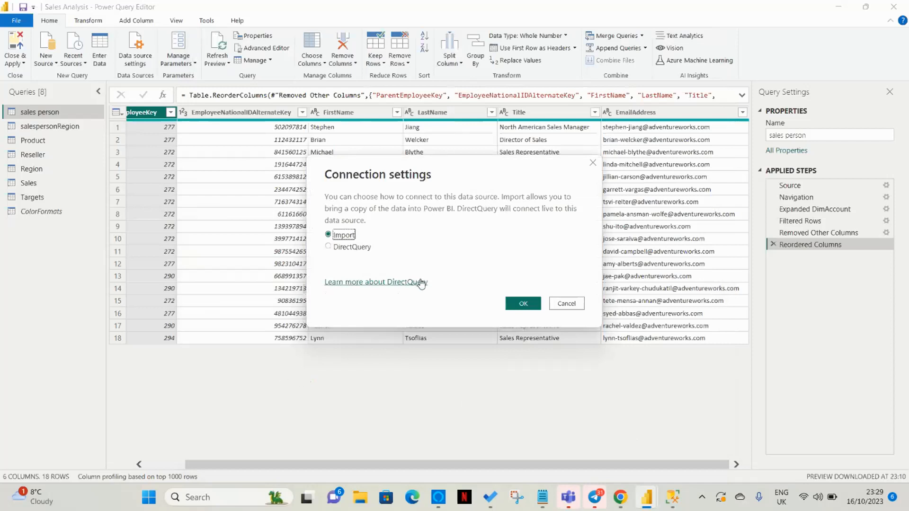
click(523, 303)
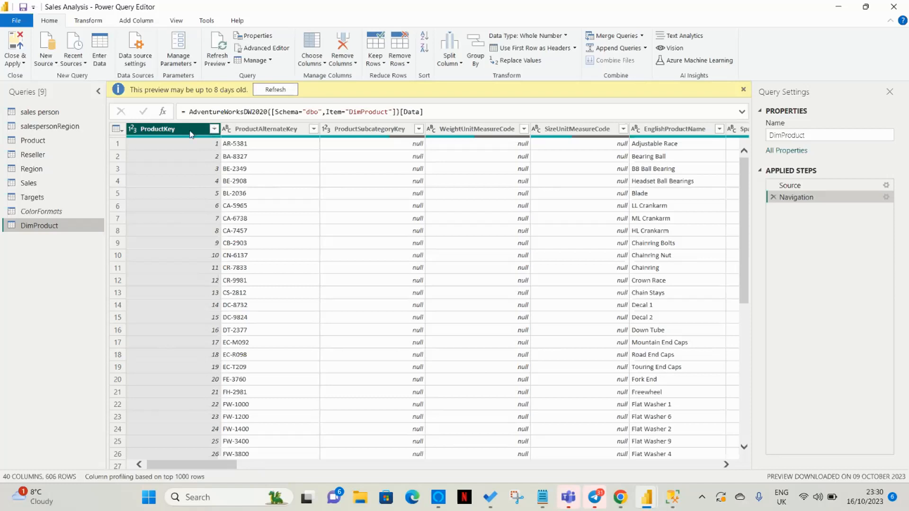
Delete the old Product query from the query list and confirm its removal.
drag(58, 142, 58, 143)
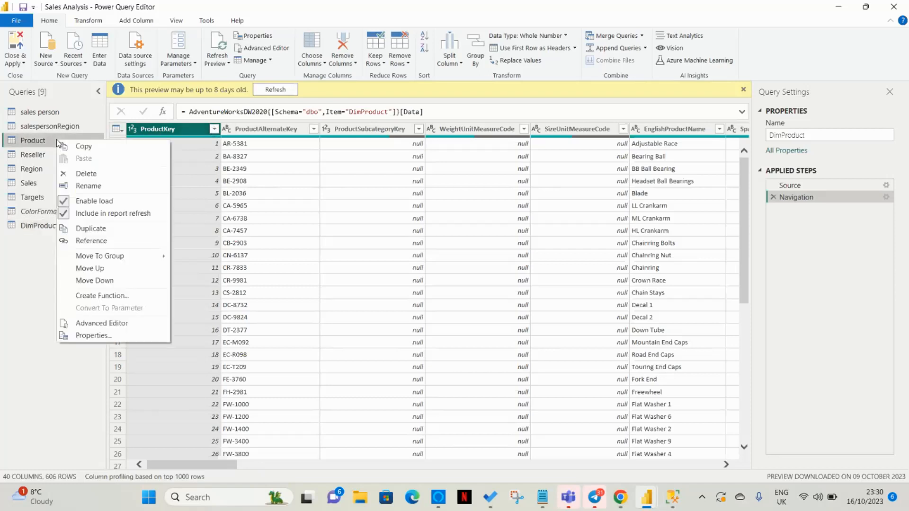
click(85, 174)
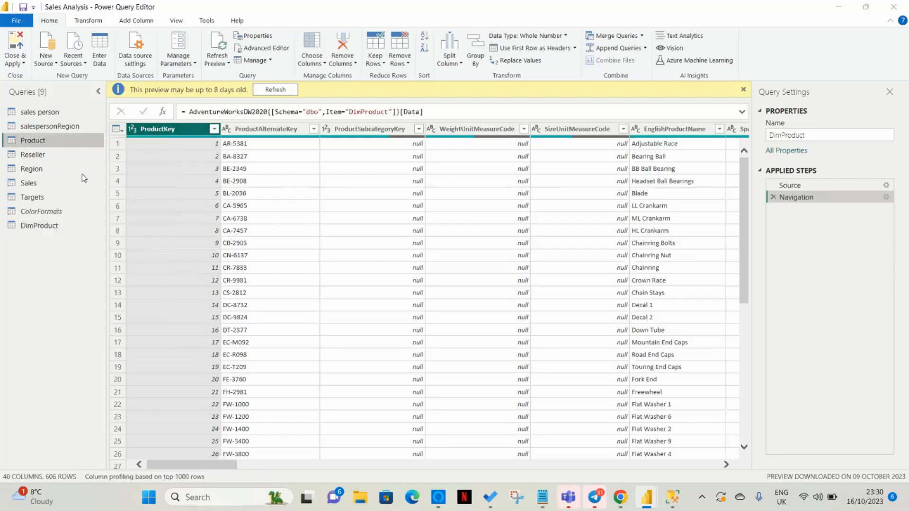
click(514, 265)
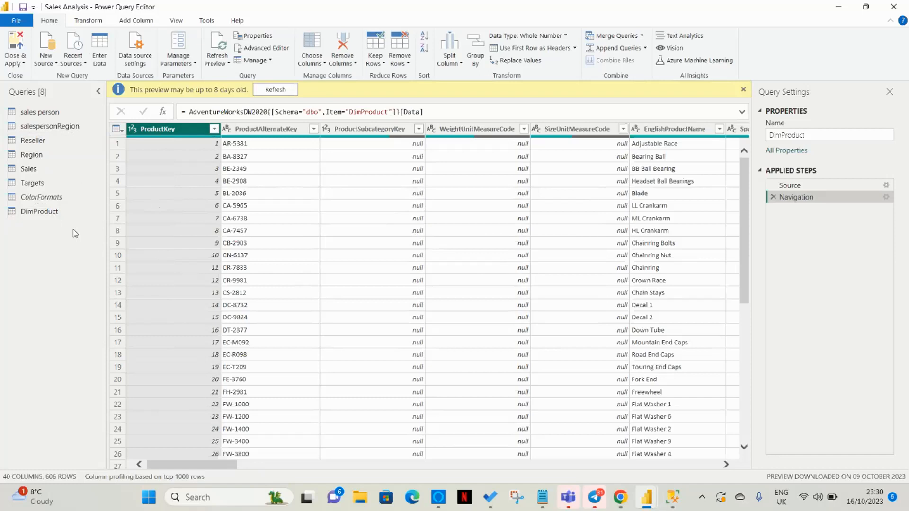
Rename the newly imported DimProduct query as product.
click(57, 216)
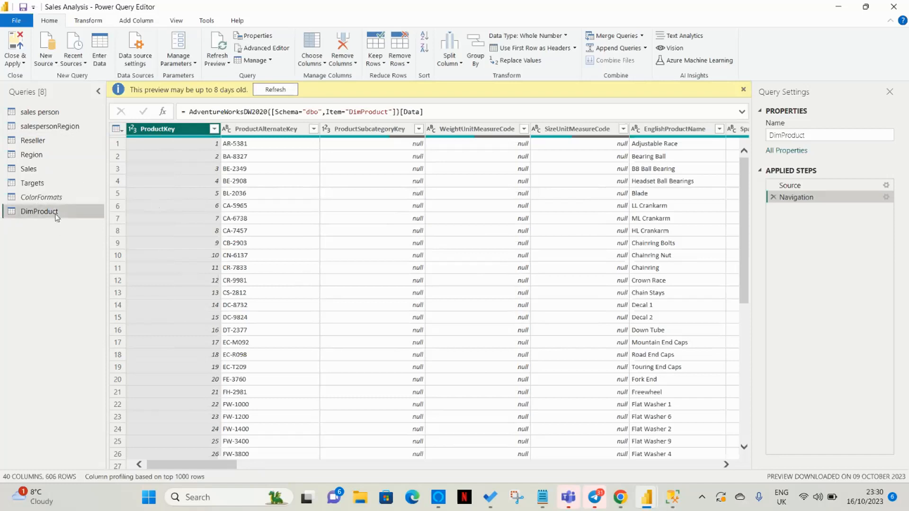
right_click(57, 217)
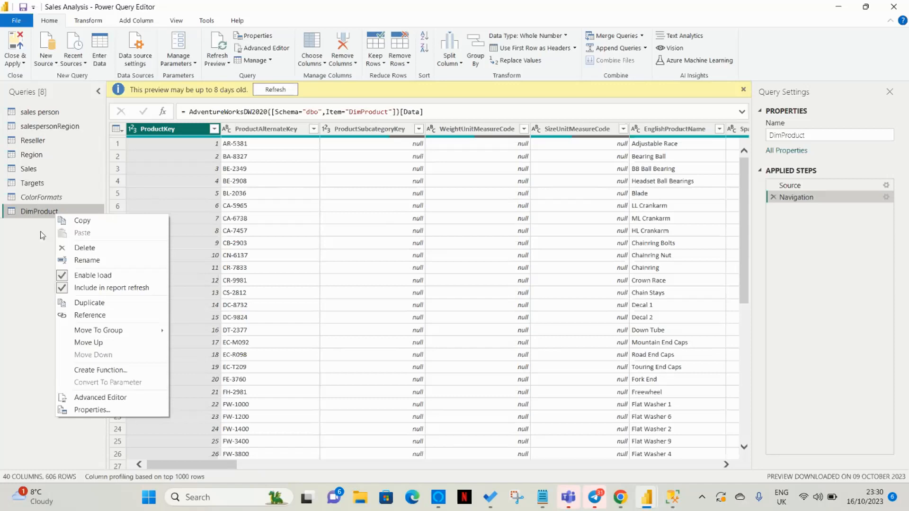
click(97, 260)
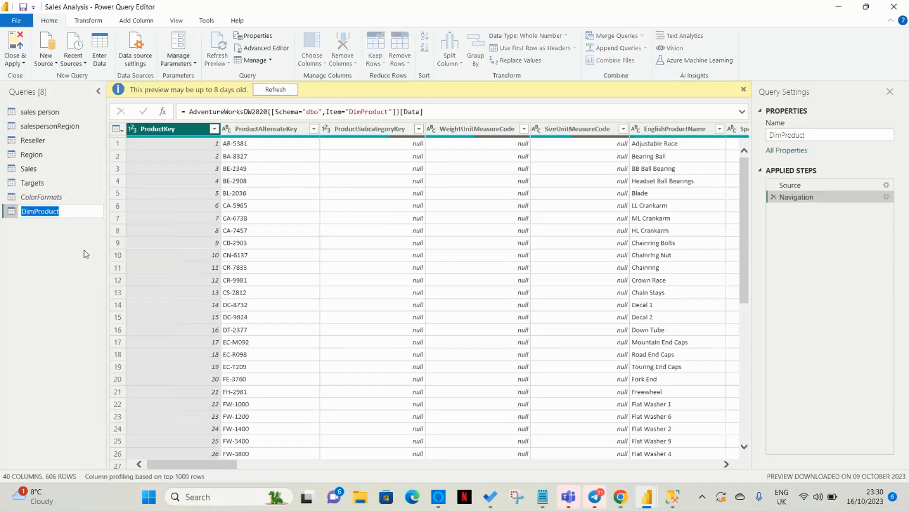
key(BackSpace)
text(product)
key(Return)
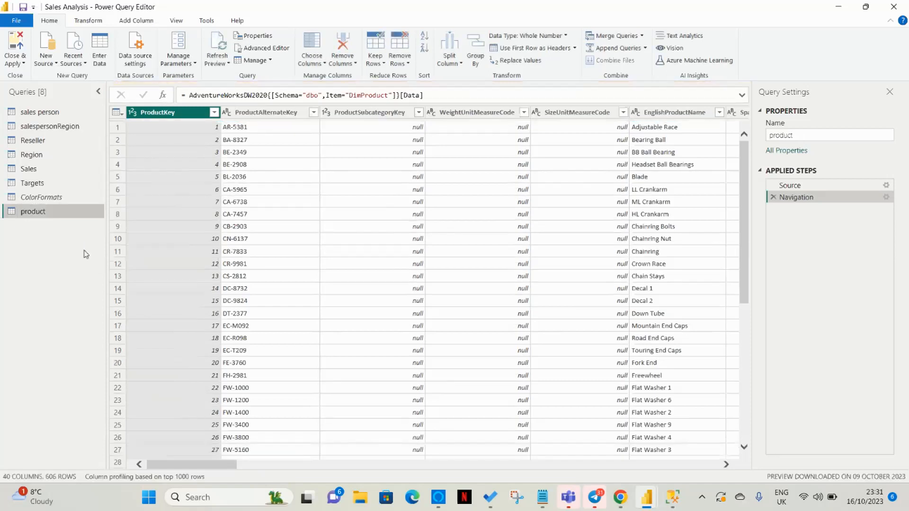
Capitalize the first letter of the renamed query so its name reads Product.
right_click(52, 217)
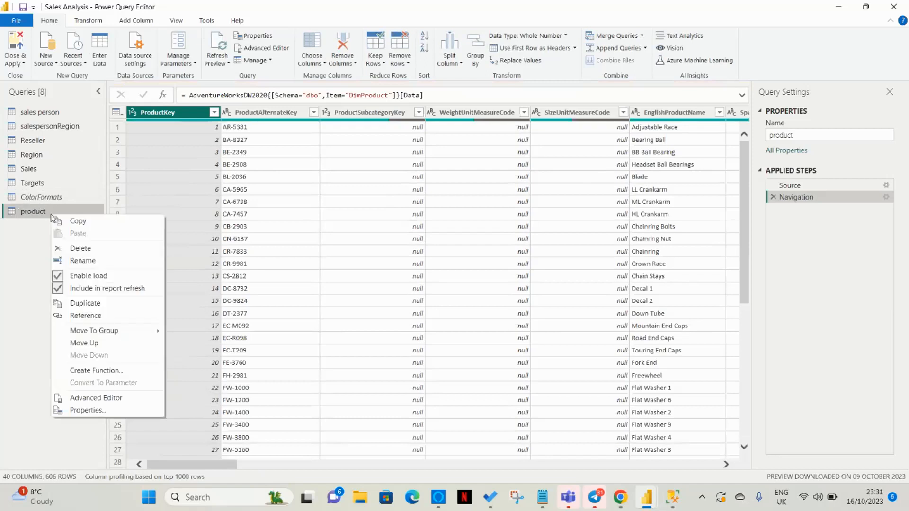
click(73, 259)
click(54, 210)
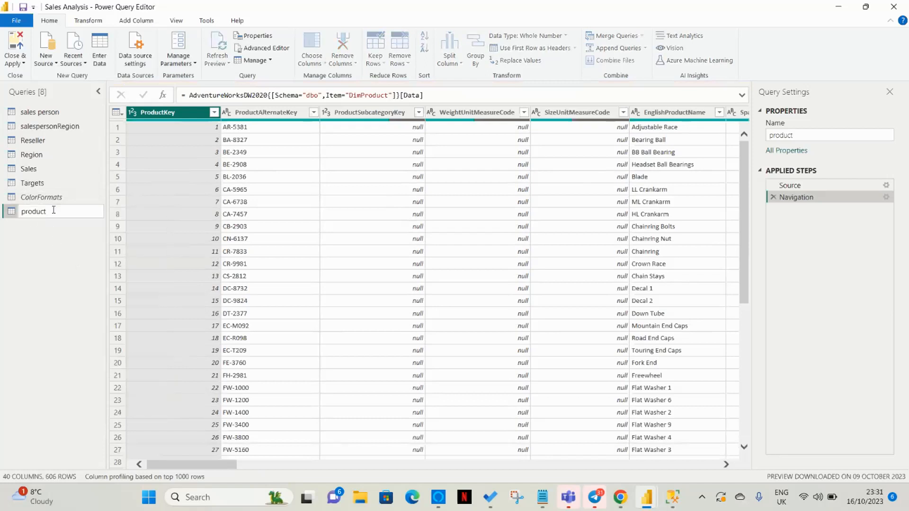
click(24, 211)
key(BackSpace)
key(Caps_Lock)
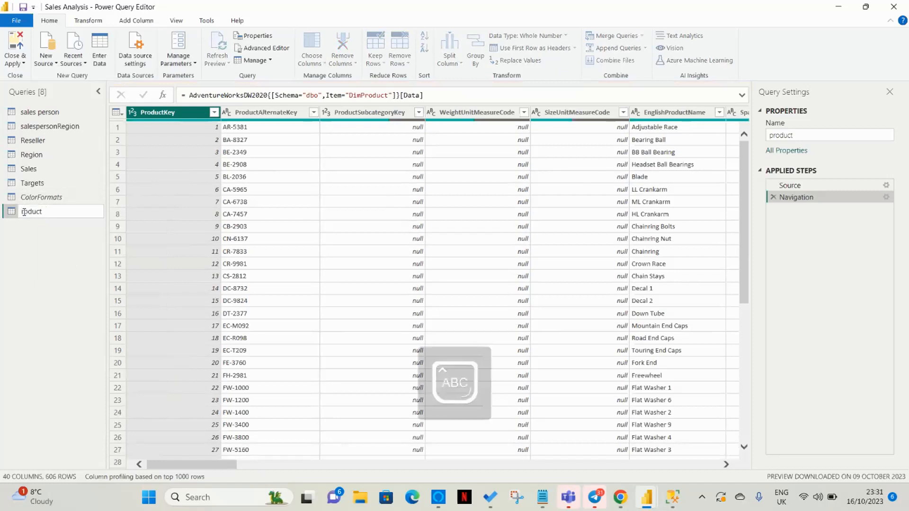
text(P)
key(Caps_Lock)
key(Return)
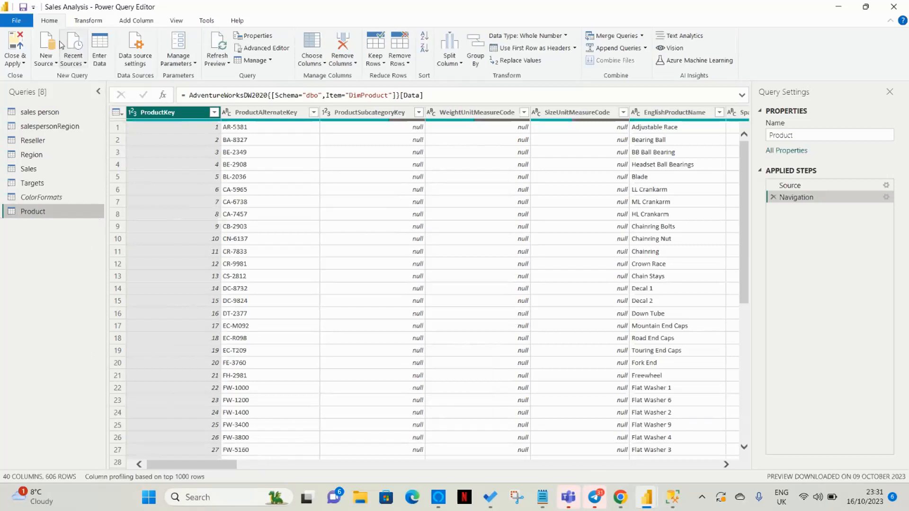
Go to the FinishedGoodsFlag column of the Product query, with the column list sorted by name.
click(324, 63)
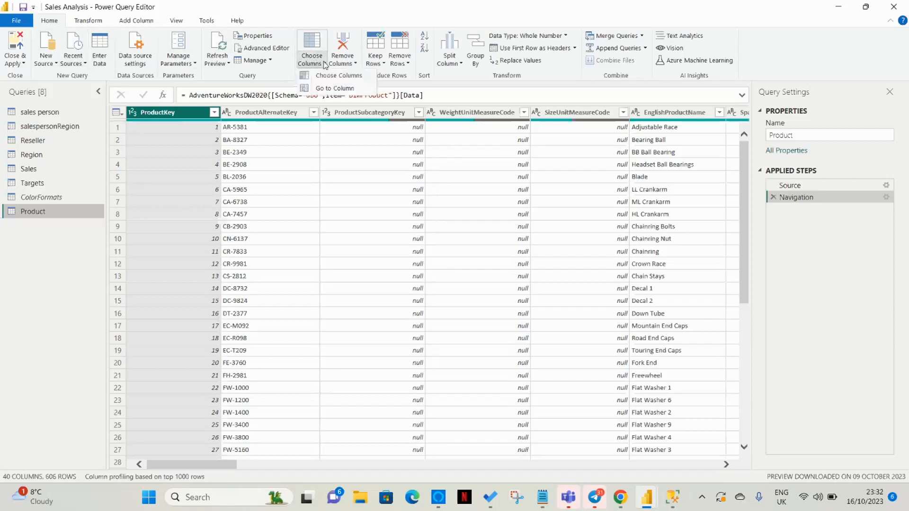
click(320, 90)
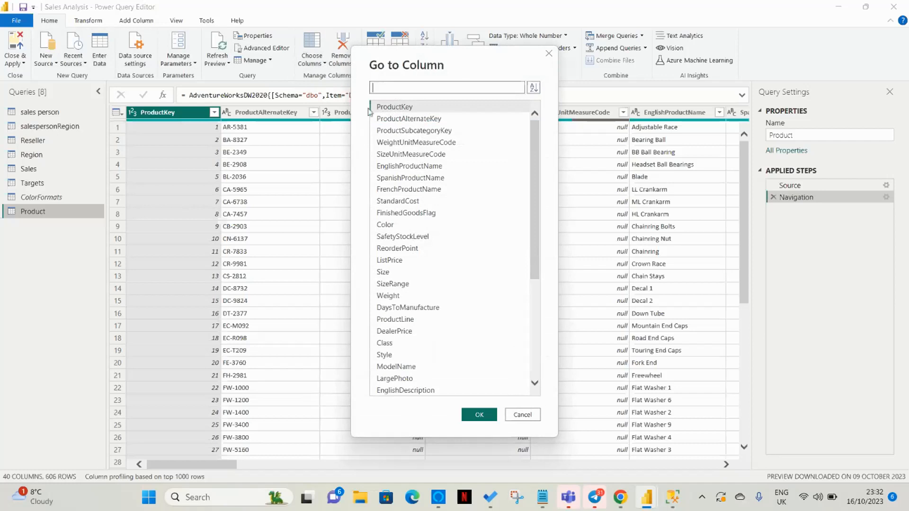
click(533, 88)
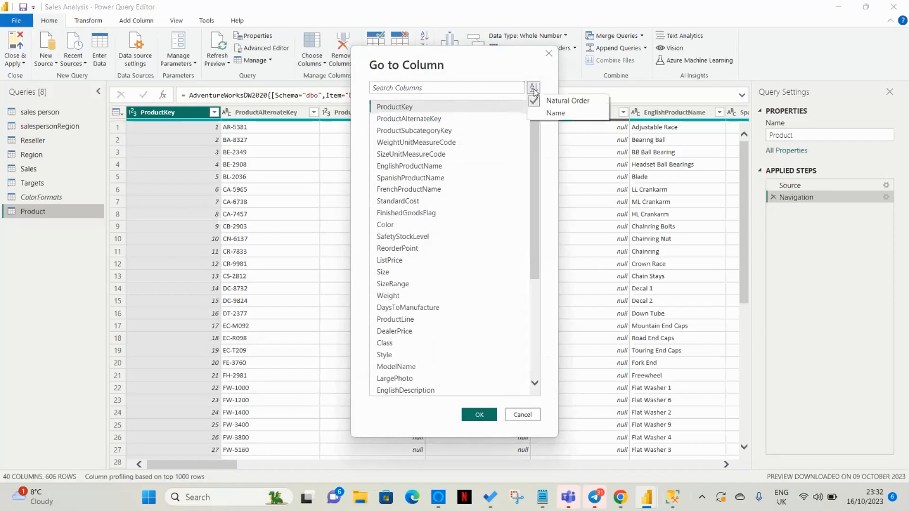
click(542, 113)
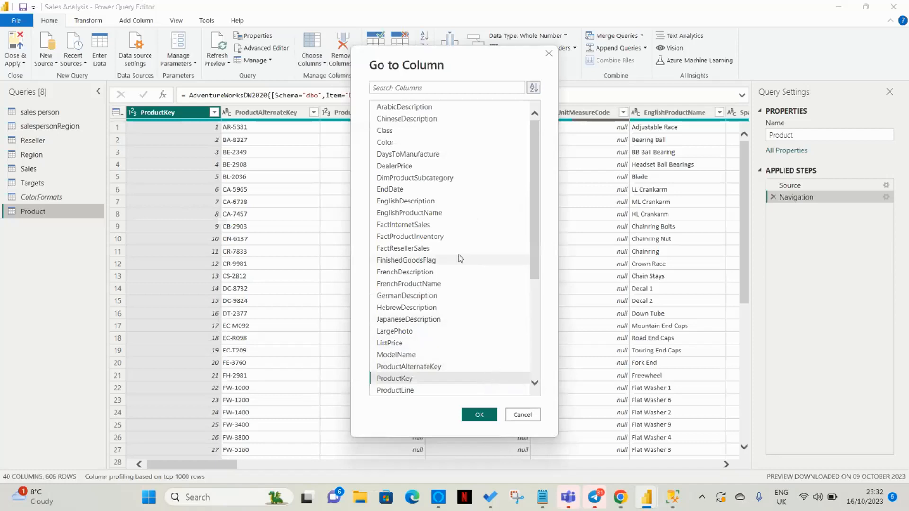
click(403, 262)
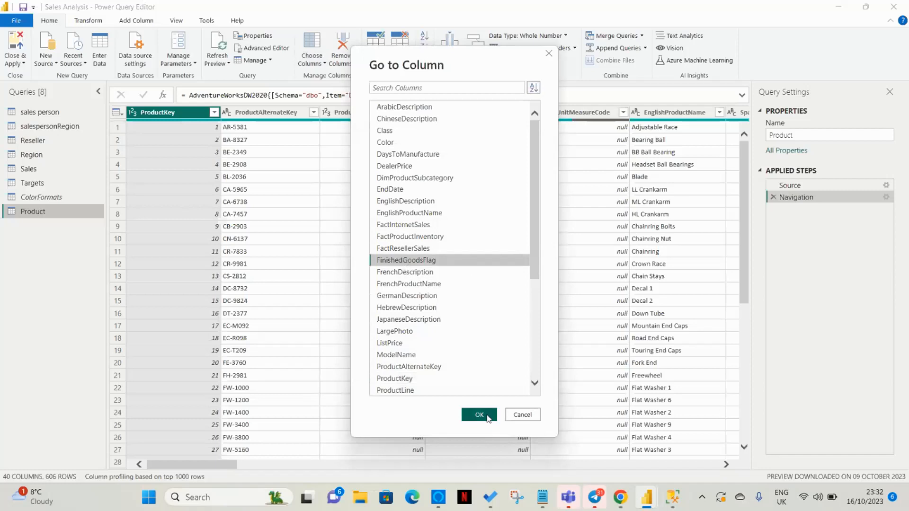
click(479, 415)
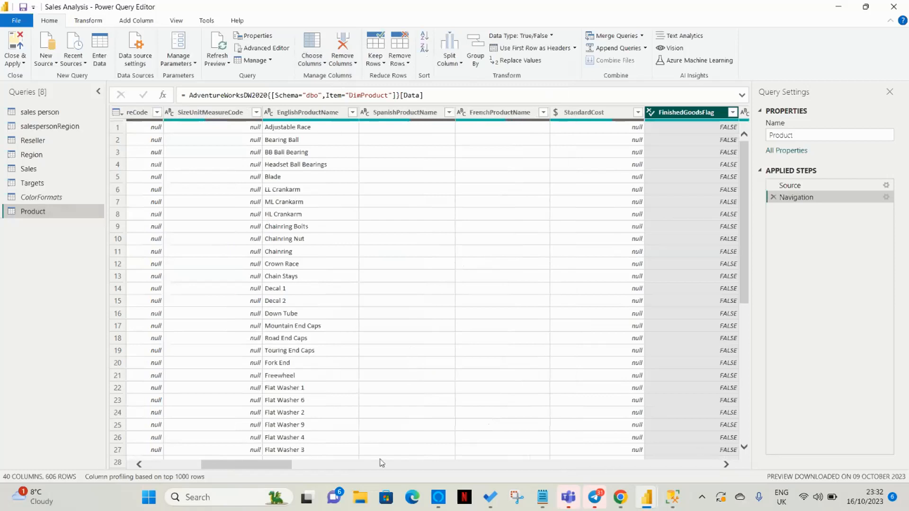
drag(285, 469, 321, 474)
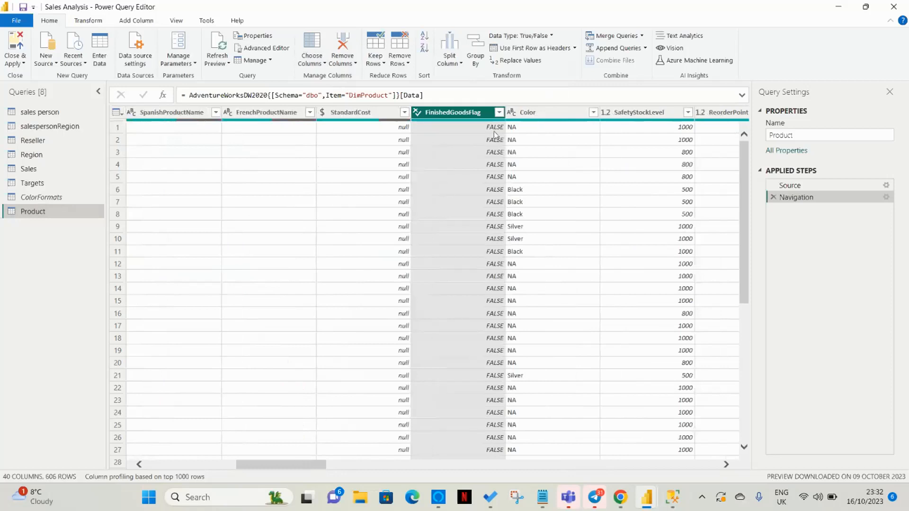
Filter the FinishedGoodsFlag column of the Product query to keep only the TRUE rows.
right_click(498, 115)
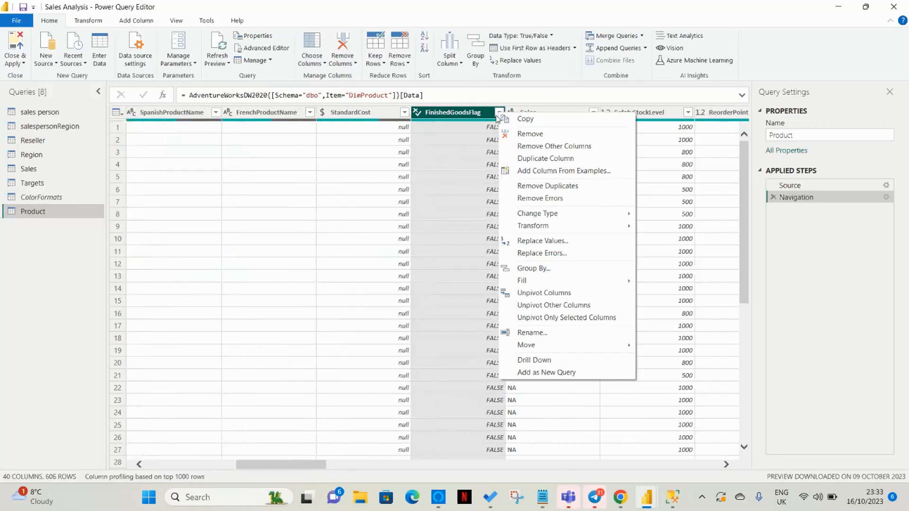
click(842, 325)
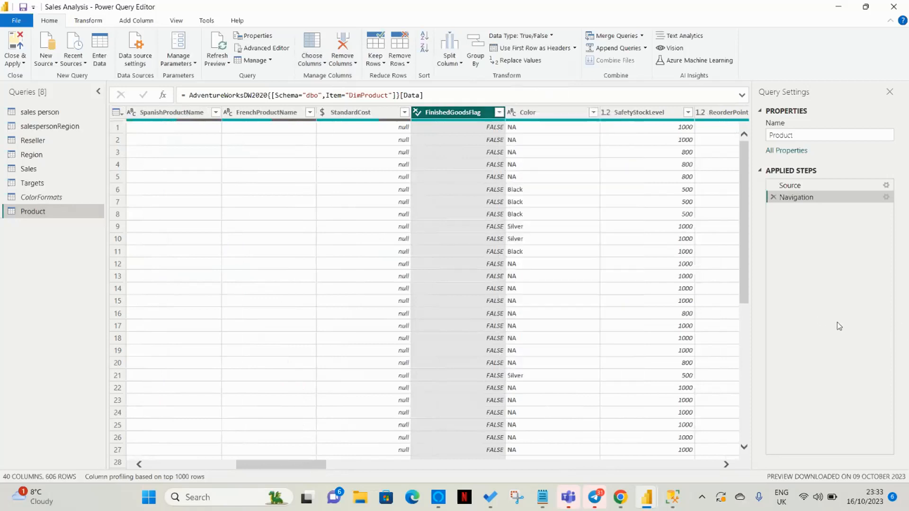
click(499, 113)
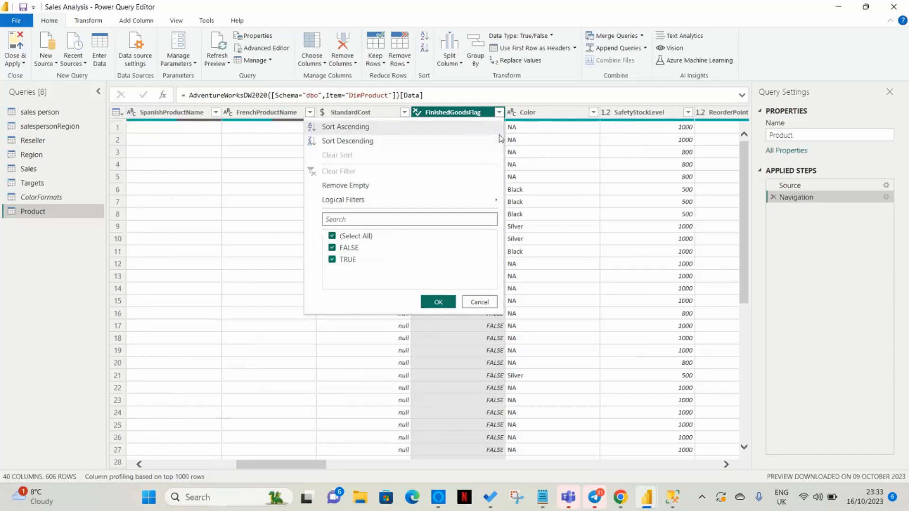
click(333, 236)
mouse_move(398, 201)
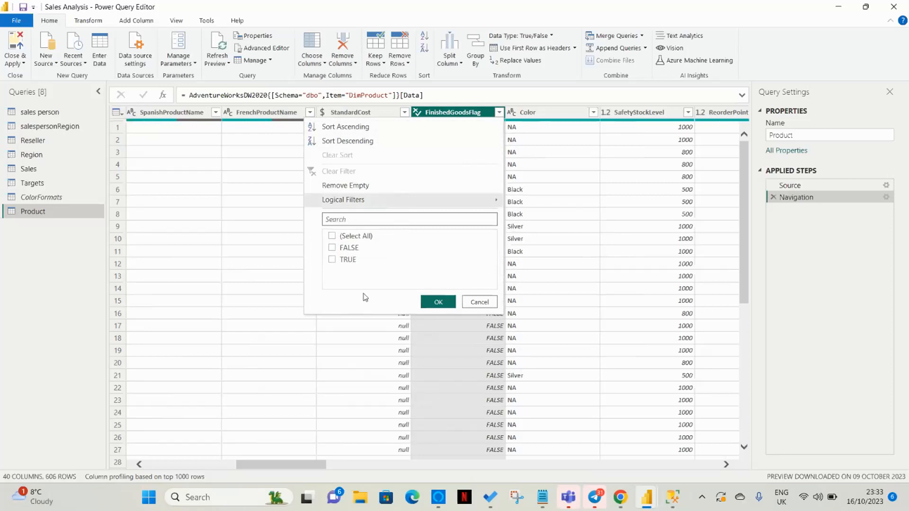
click(331, 260)
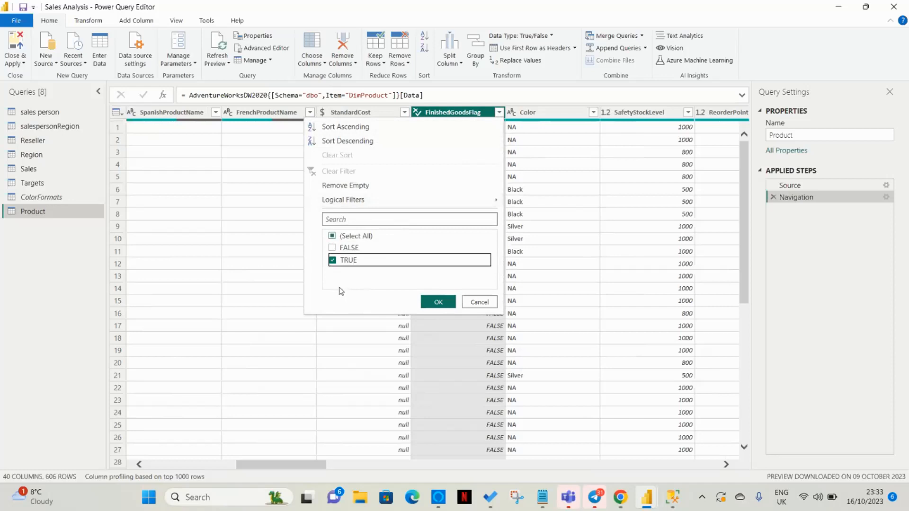
click(446, 305)
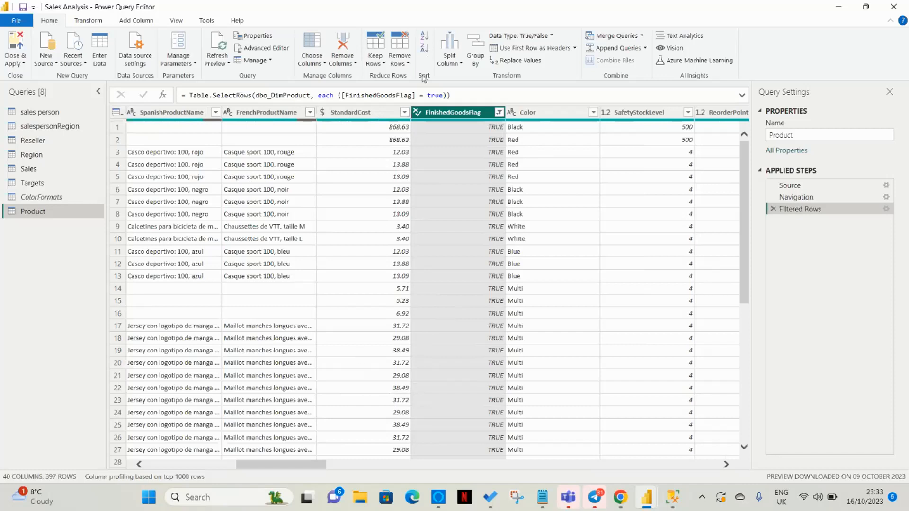
Keep only the ProductKey, EnglishProductName, StandardCost, Color and DimProductSubcategory columns in the Product query.
click(325, 65)
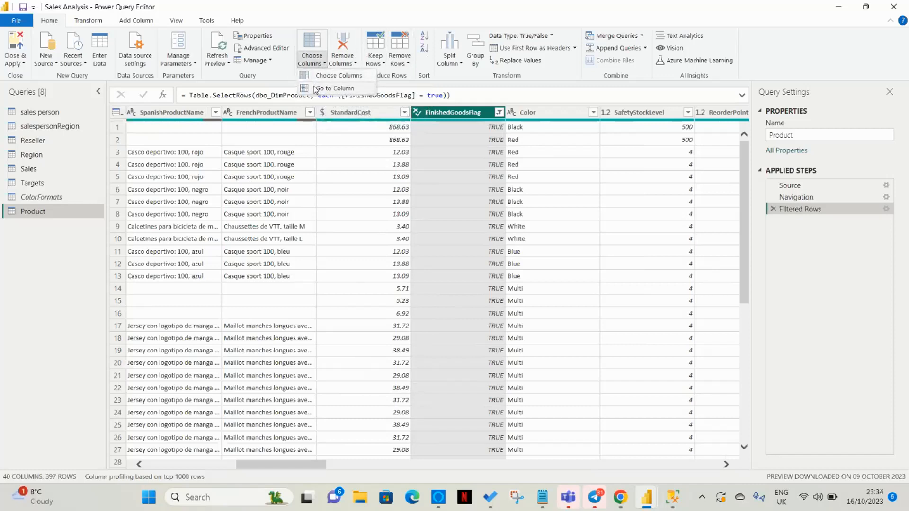
click(317, 77)
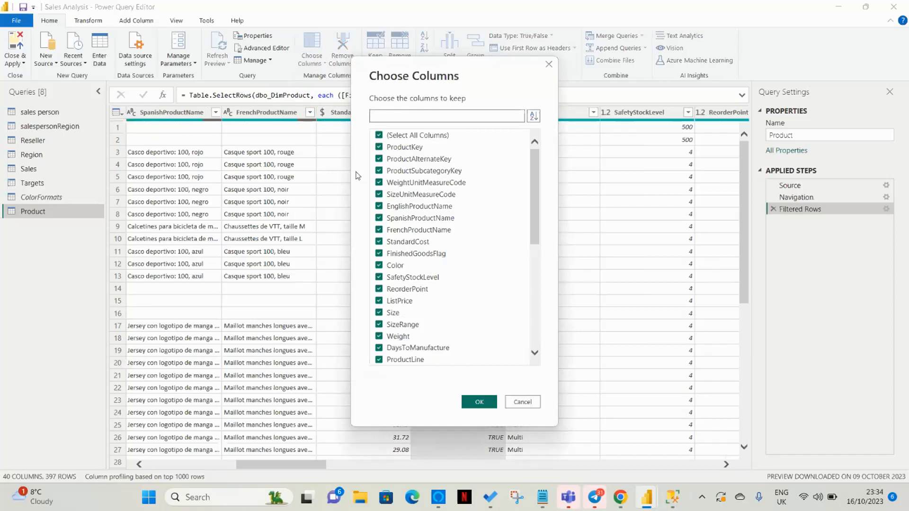
click(379, 135)
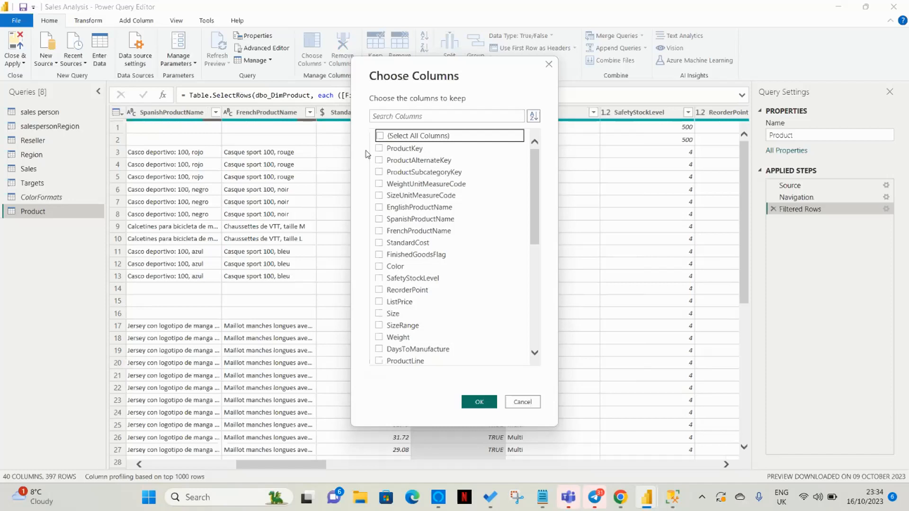
click(379, 148)
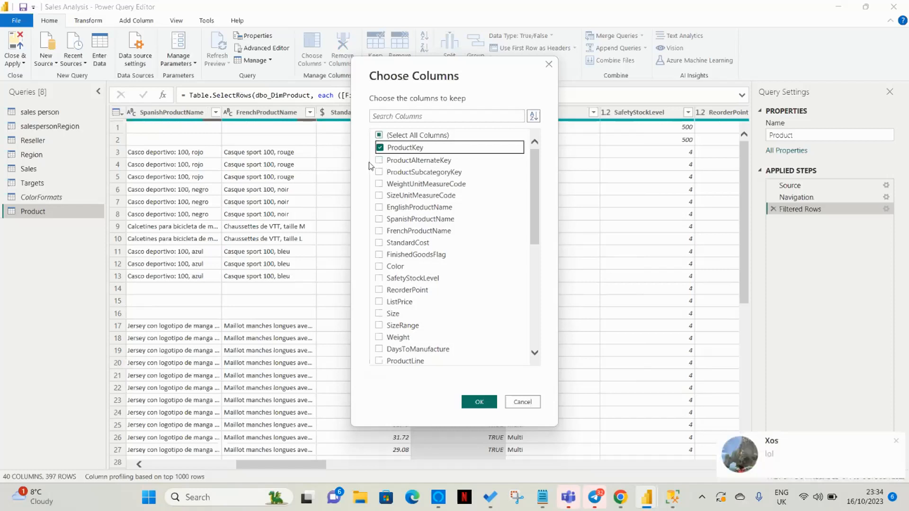
click(379, 207)
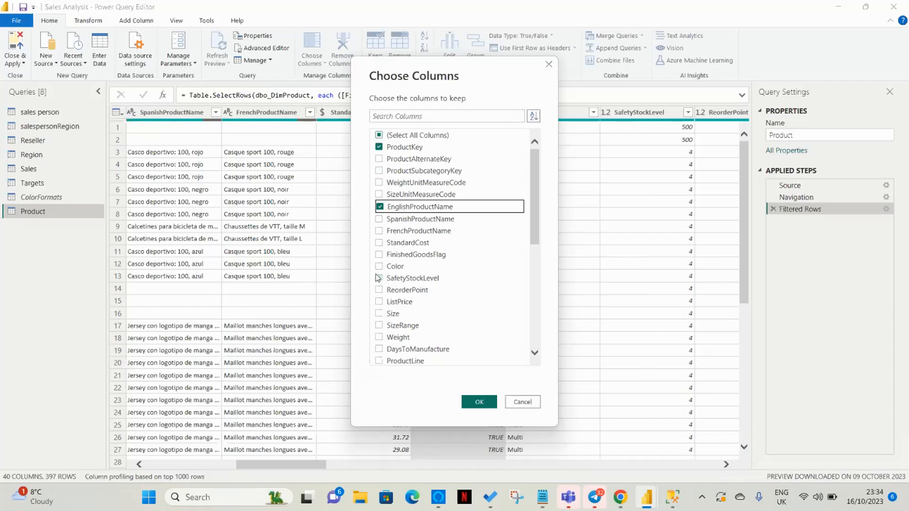
click(380, 243)
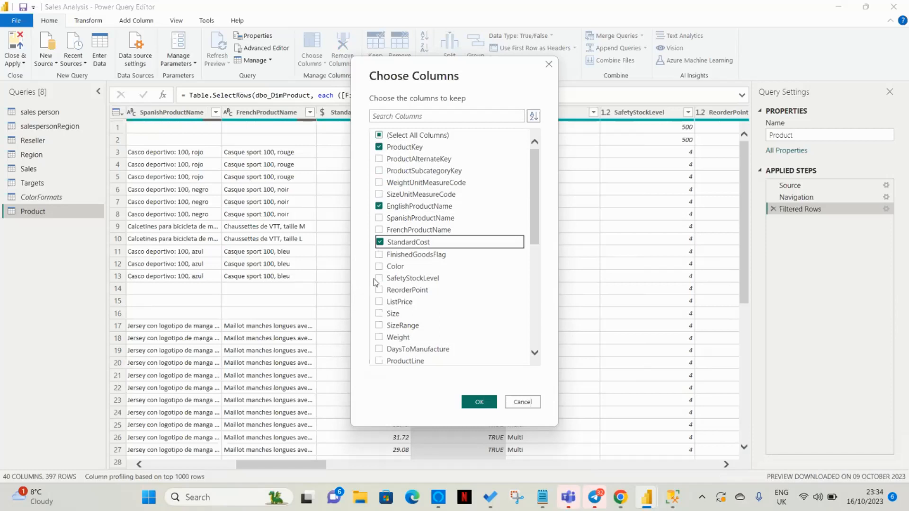
click(379, 266)
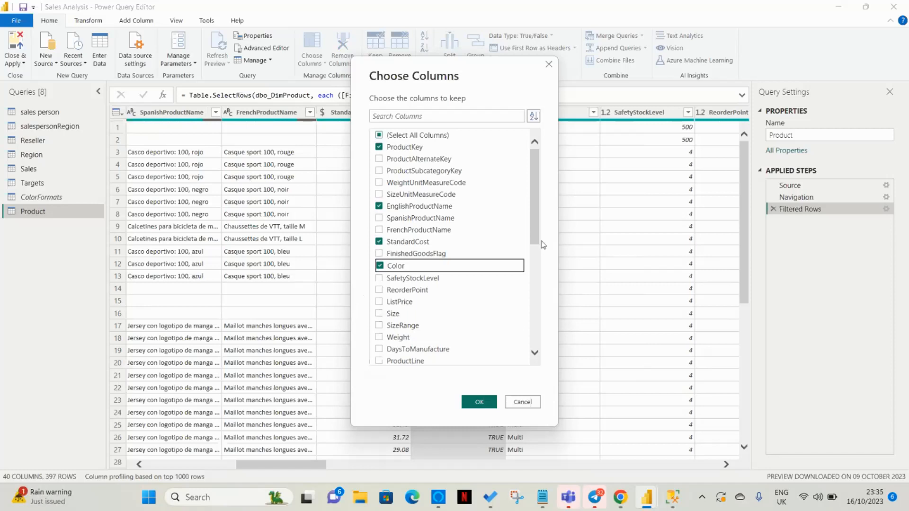
scroll(537, 240, down, 1)
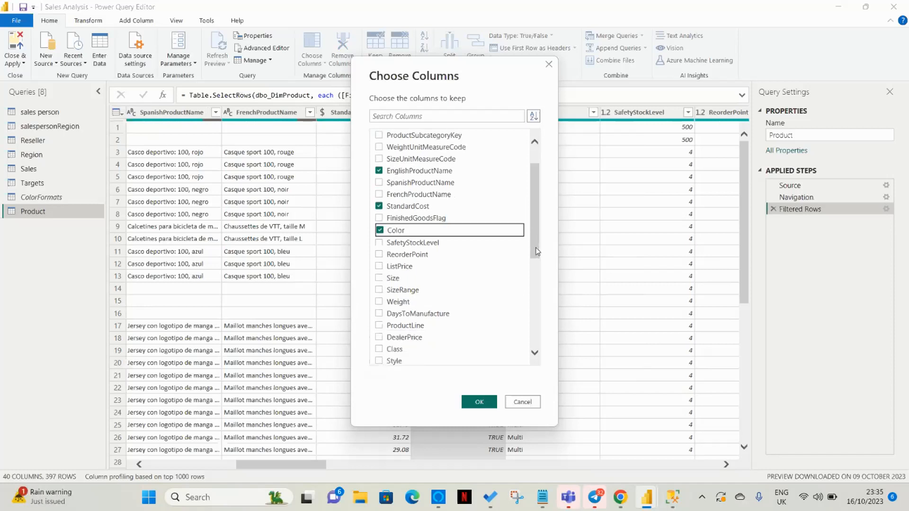
scroll(537, 251, down, 4)
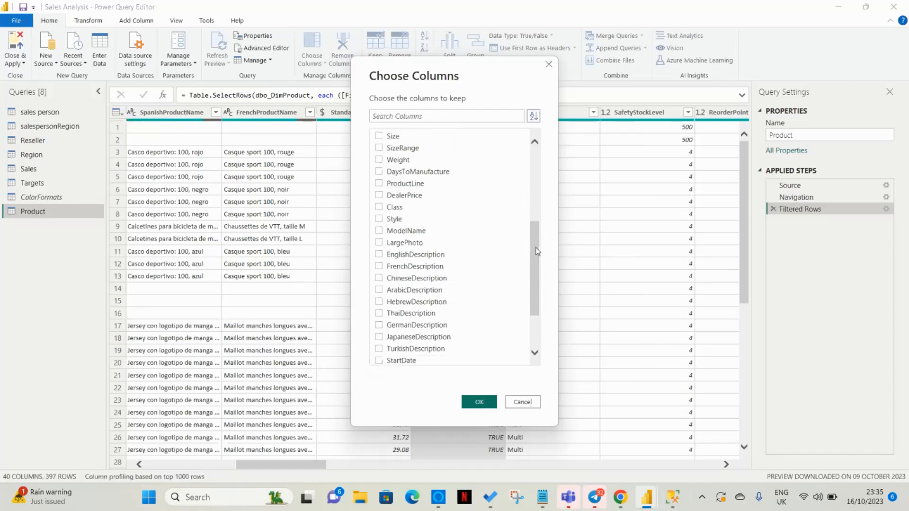
scroll(537, 251, down, 2)
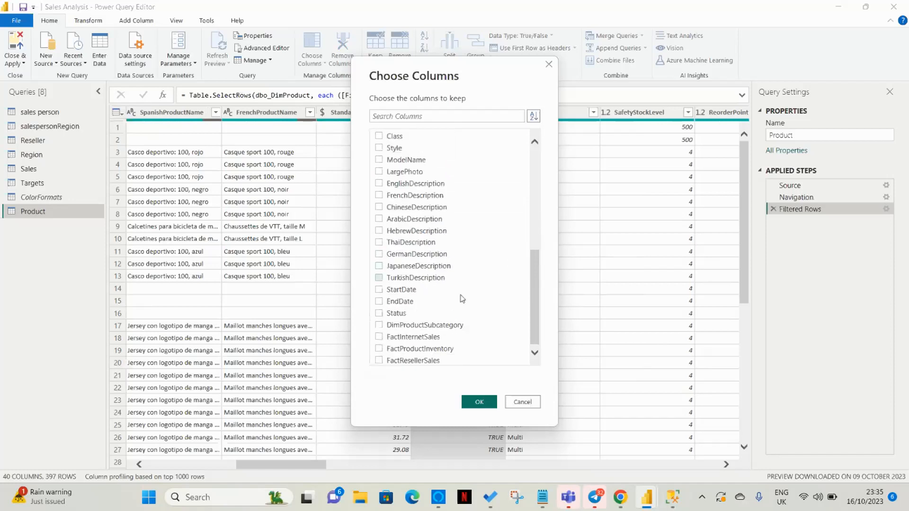
click(379, 326)
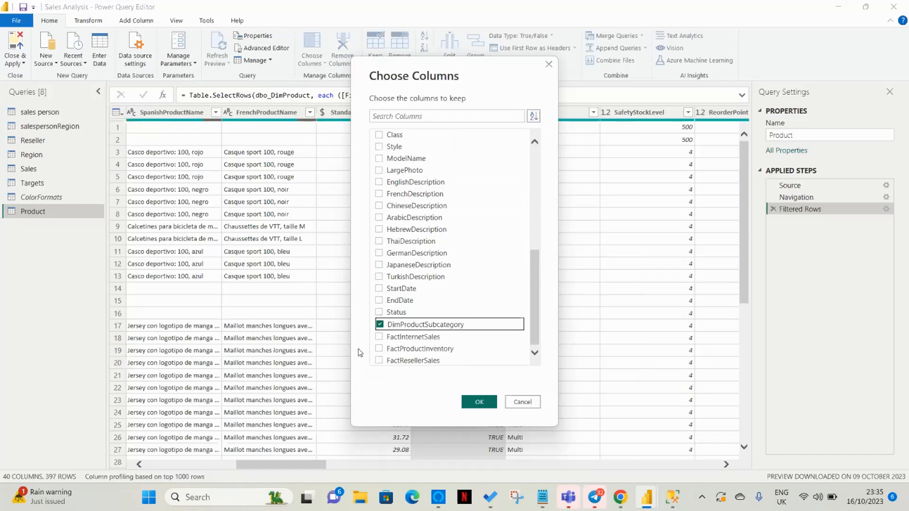
click(477, 402)
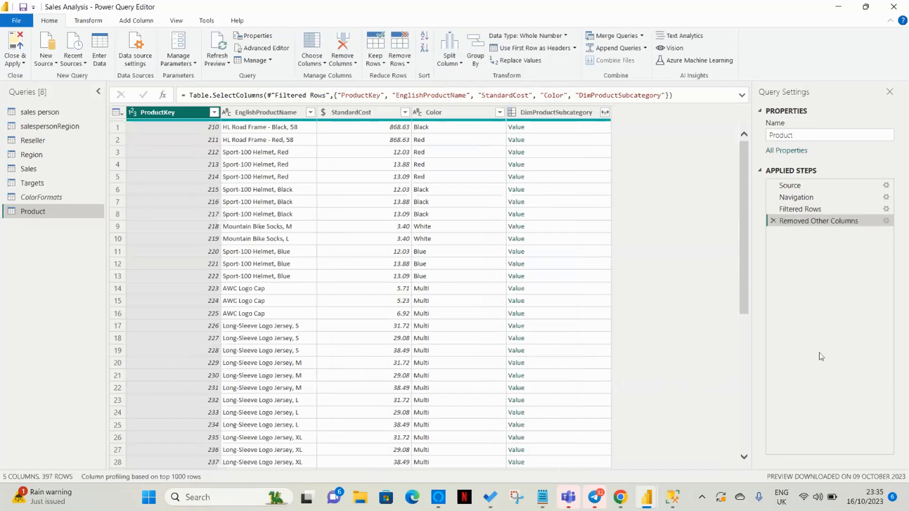
Expand DimProductSubcategory to only EnglishProductSubcategoryName and DimProductCategory, without the original column name as prefix.
scroll(744, 288, down, 5)
scroll(740, 296, down, 15)
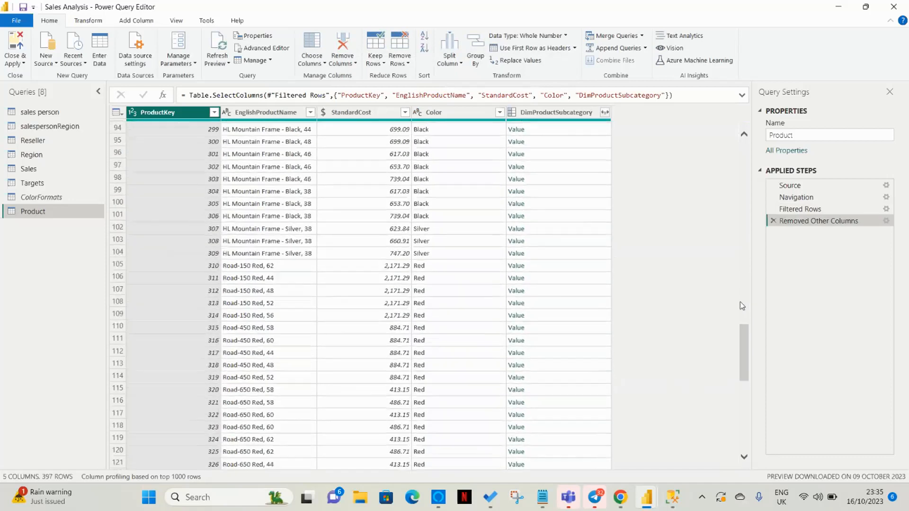
scroll(742, 303, up, 17)
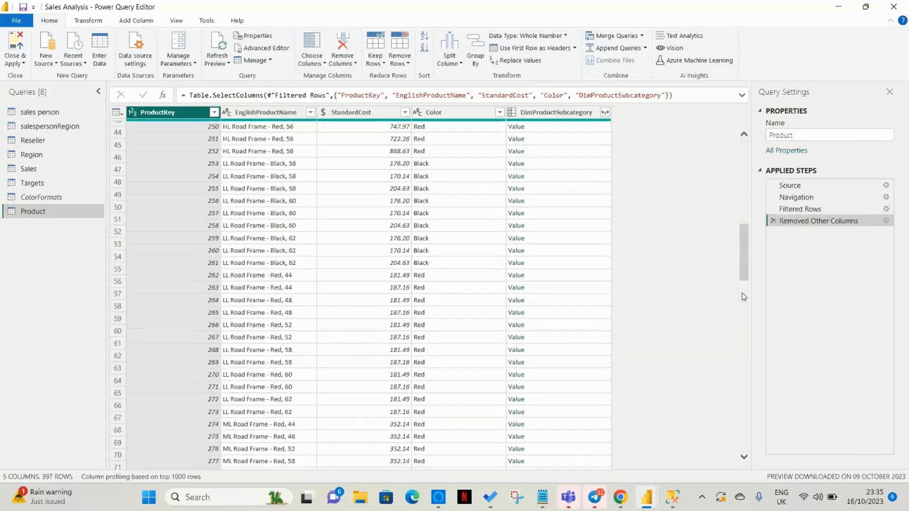
scroll(743, 297, up, 7)
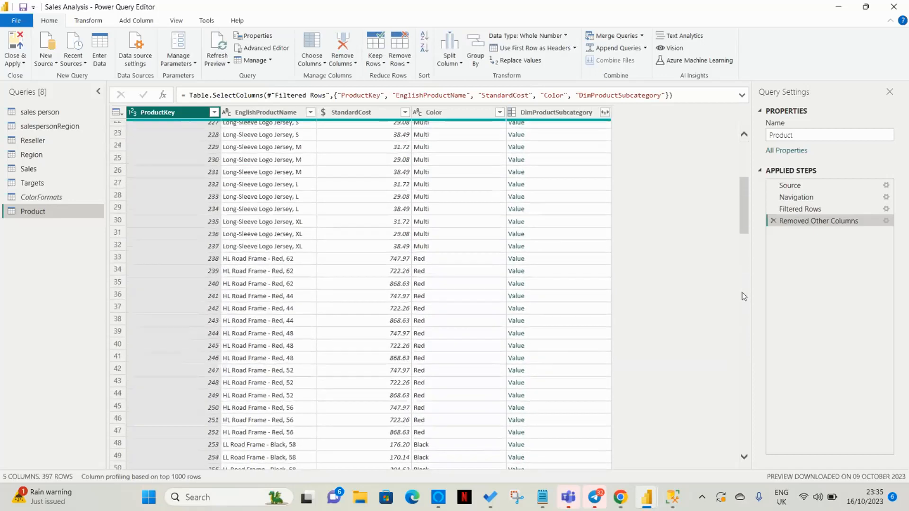
scroll(743, 296, up, 7)
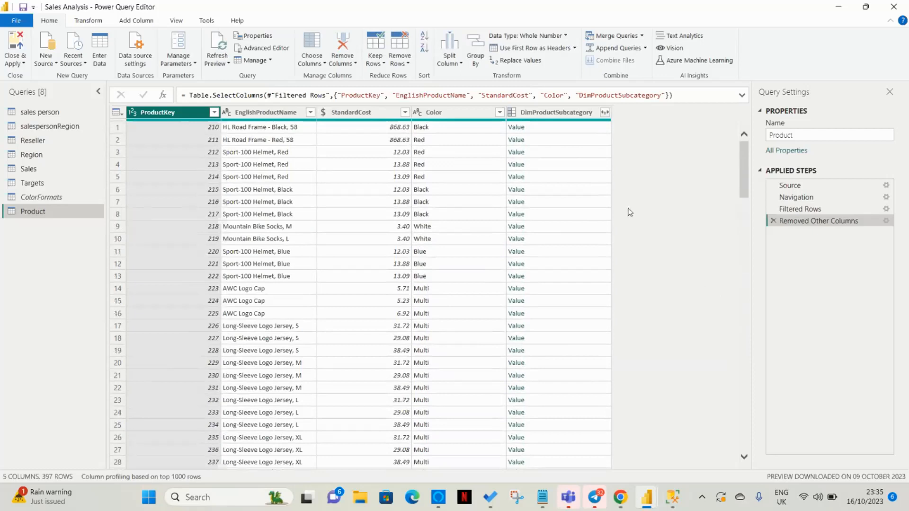
click(605, 112)
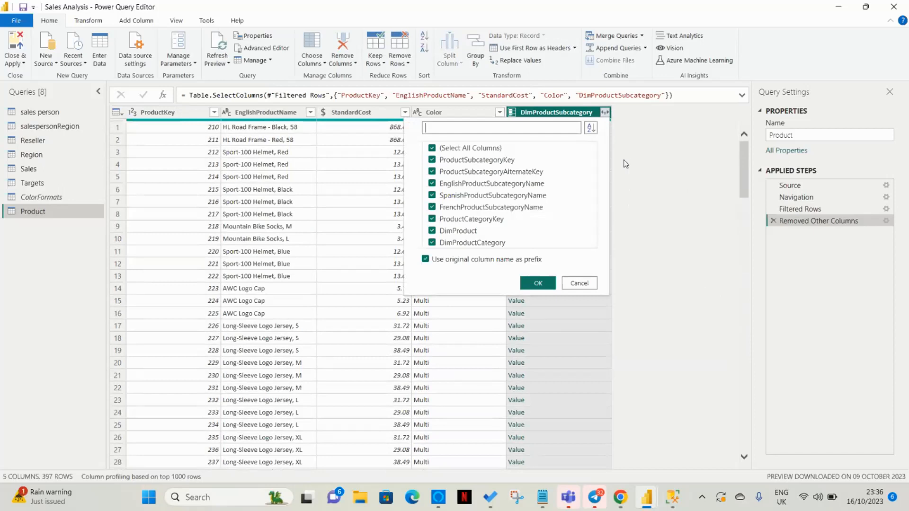
click(432, 149)
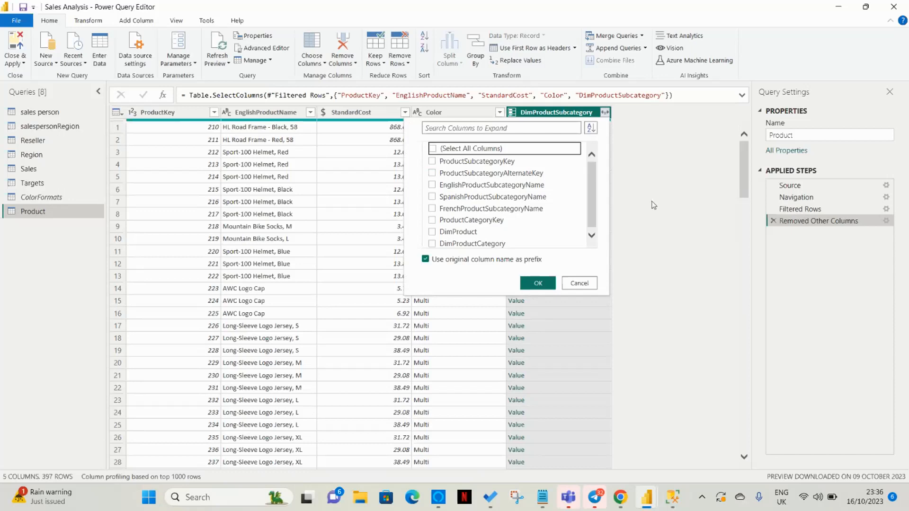
click(432, 185)
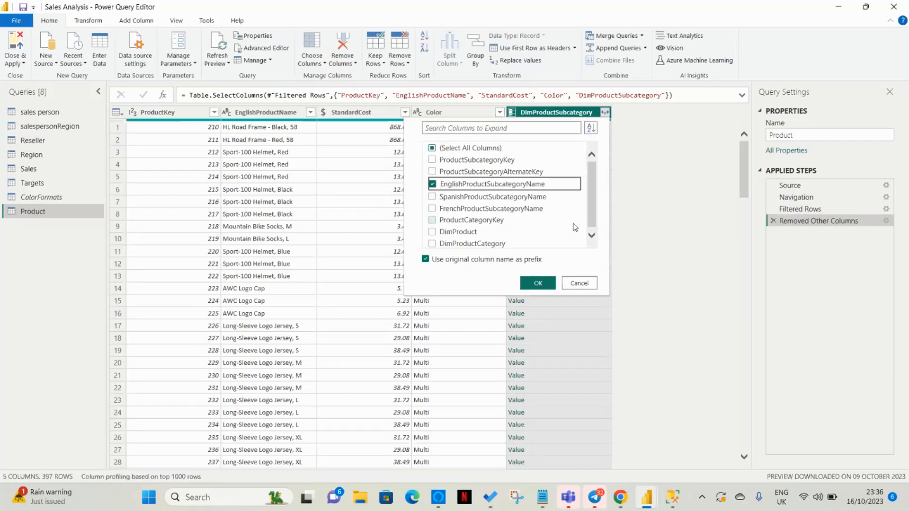
click(432, 243)
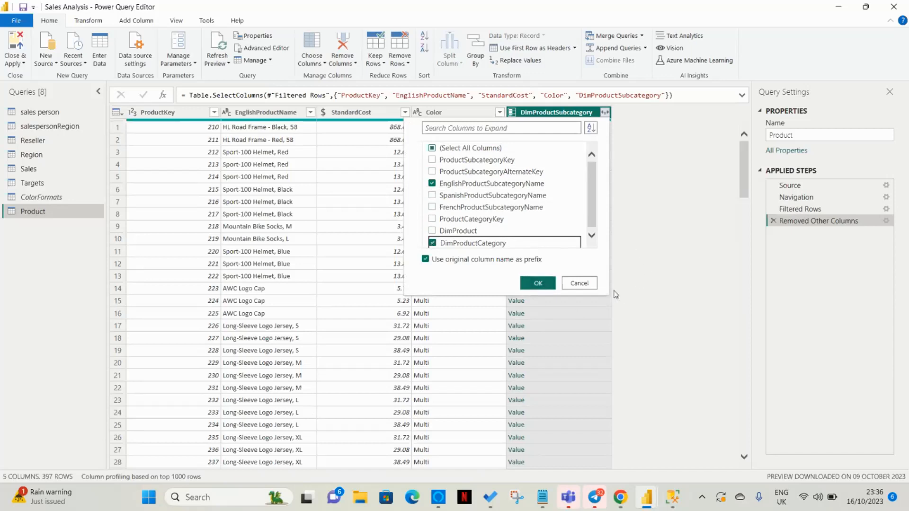
click(425, 260)
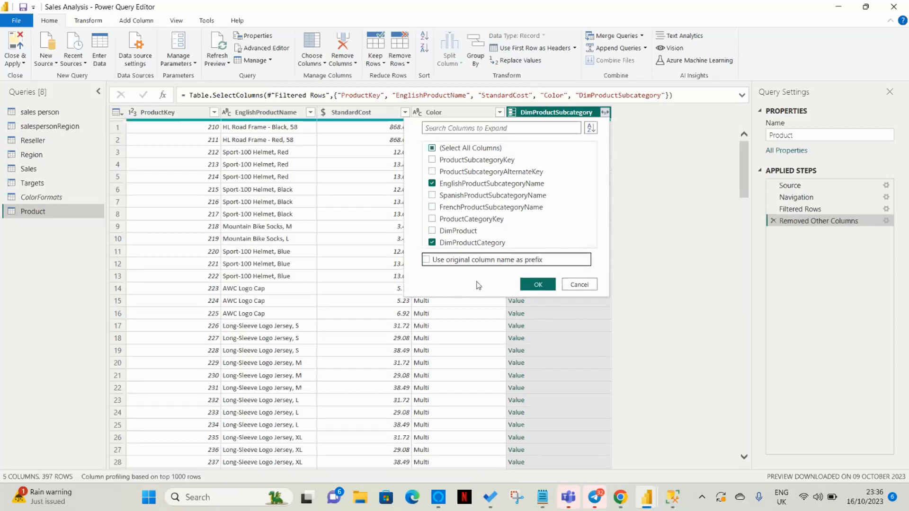
click(528, 285)
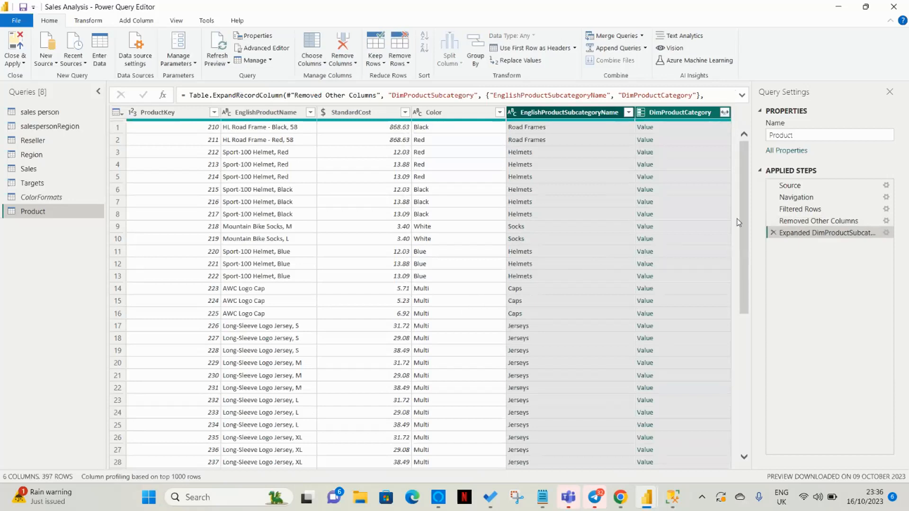
Expand the DimProductCategory column to only EnglishProductCategoryName, without the original column name as prefix.
click(724, 113)
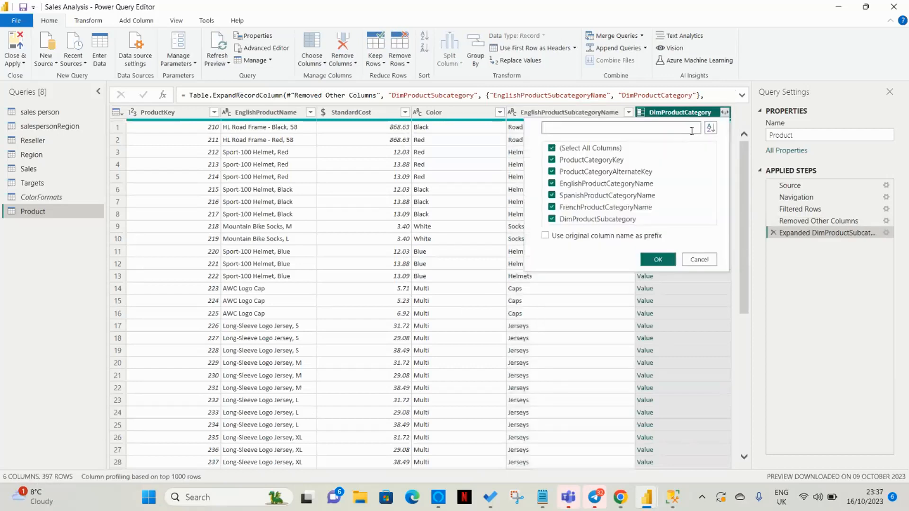
click(543, 149)
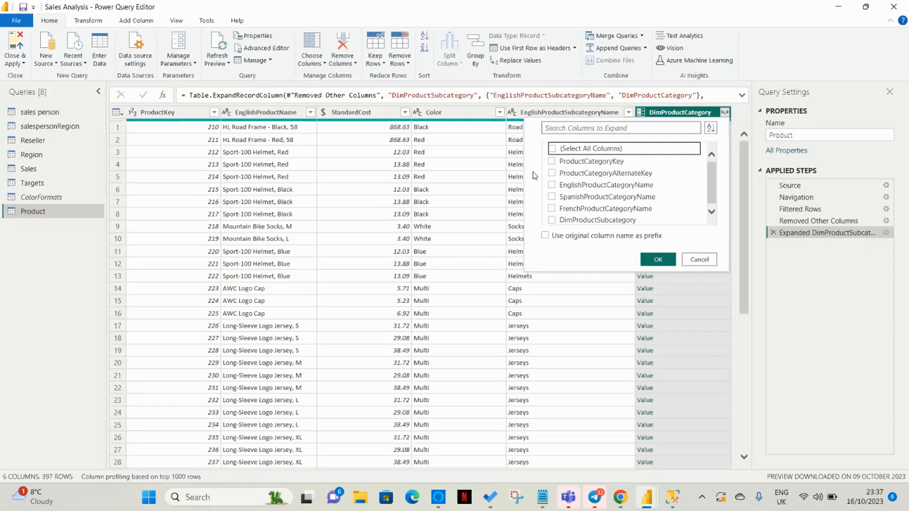
click(551, 184)
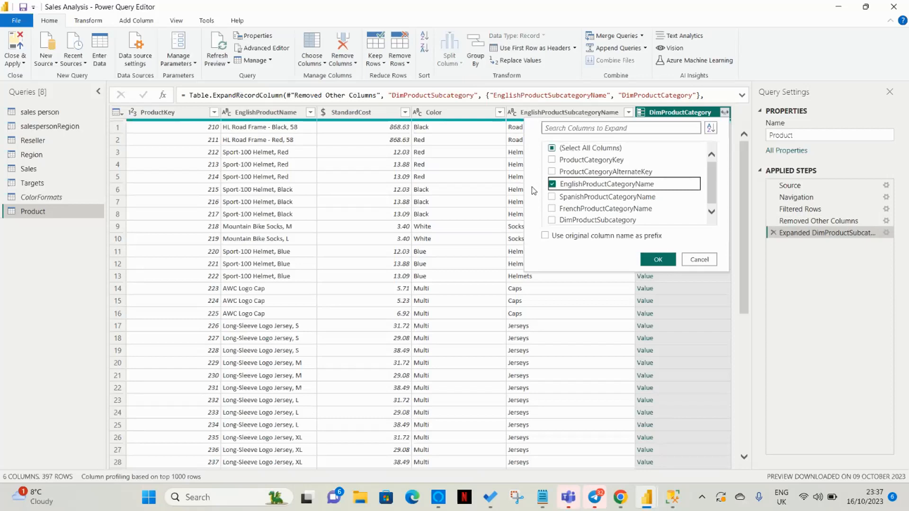
click(658, 259)
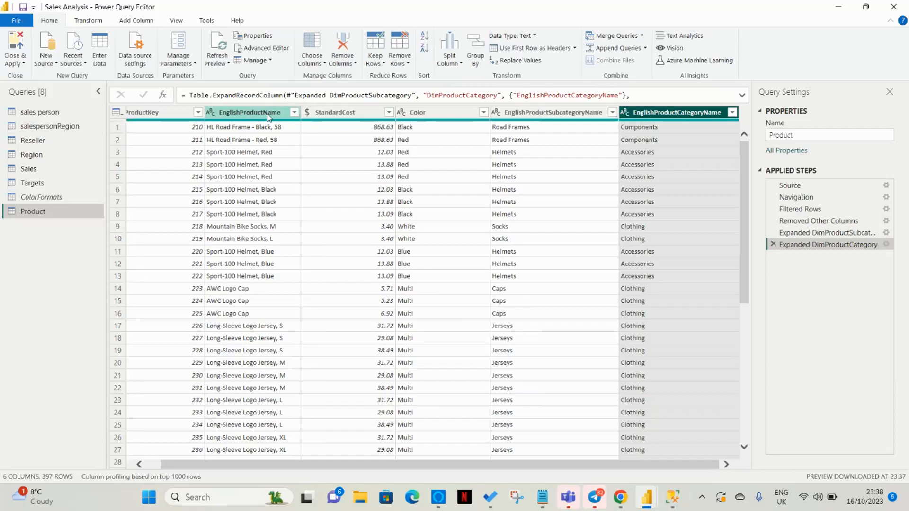
Rename the EnglishProductName column of the Product query to Product.
click(295, 113)
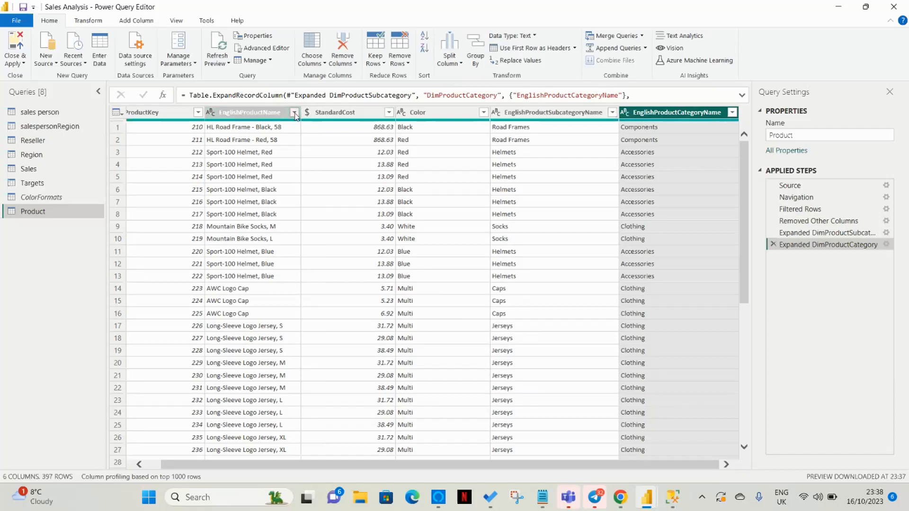
right_click(295, 116)
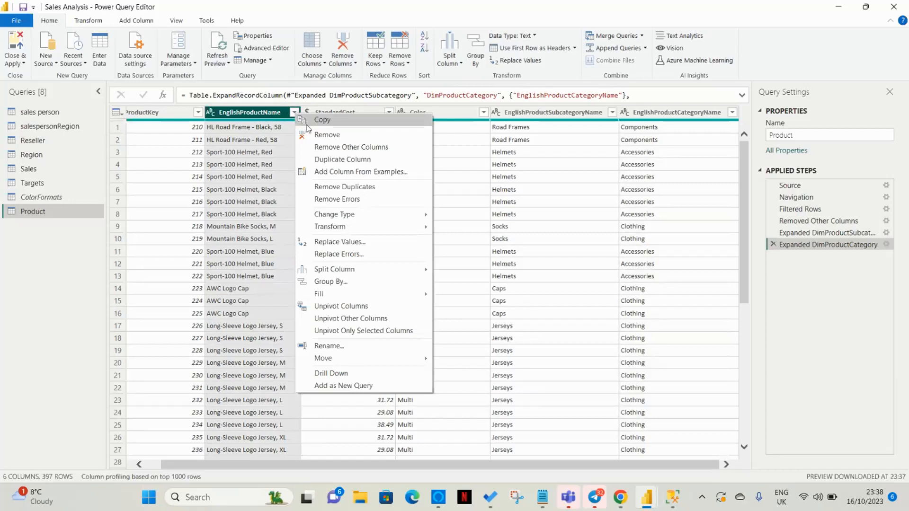
mouse_move(304, 228)
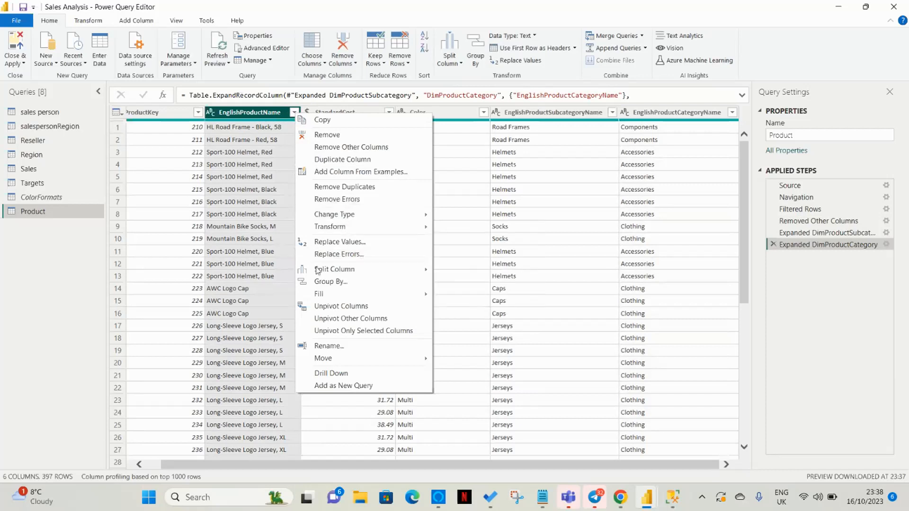
click(329, 347)
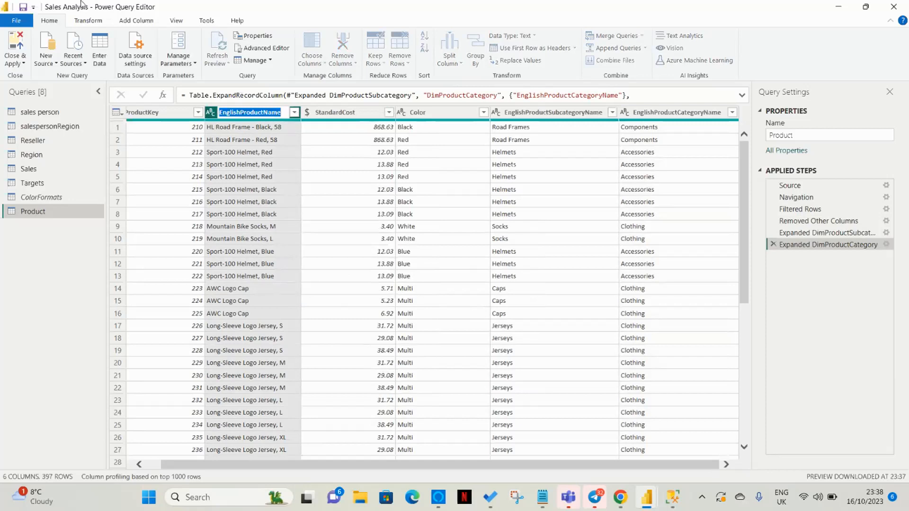
click(283, 113)
key(BackSpace)
key(BackSpace)
key(BackSpace)
key(BackSpace)
key(BackSpace)
key(BackSpace)
key(BackSpace)
key(Right)
key(Right)
key(Right)
key(Right)
key(Right)
key(Right)
key(Right)
key(BackSpace)
key(BackSpace)
key(BackSpace)
key(Return)
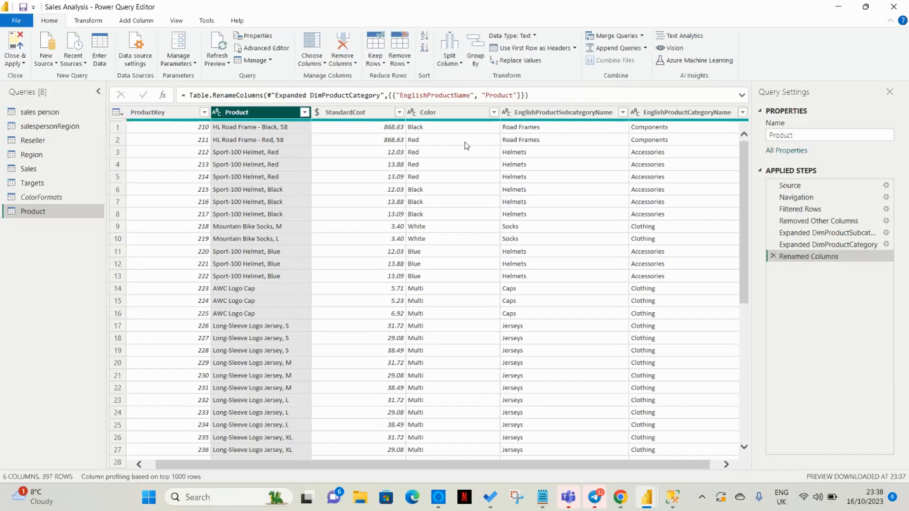
Rename the StandardCost column to Standard Cost, with a space between the words.
click(383, 114)
double_click(384, 112)
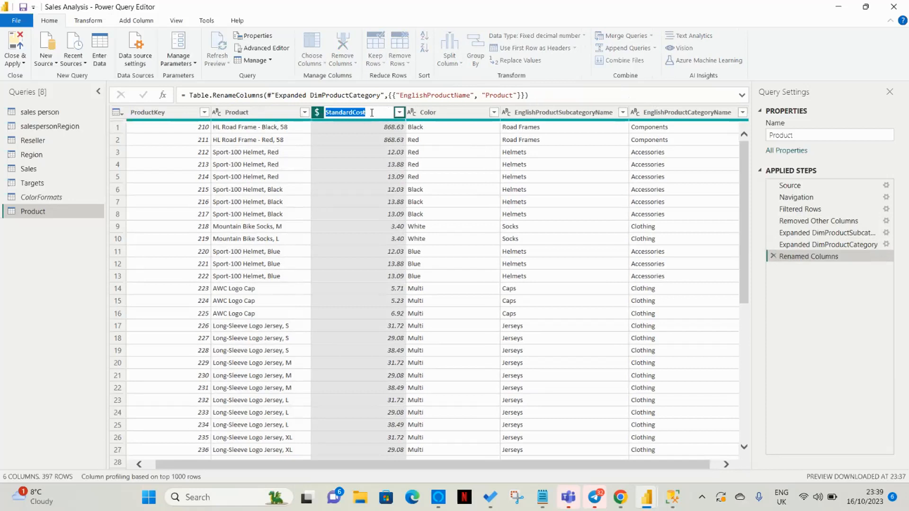
click(354, 112)
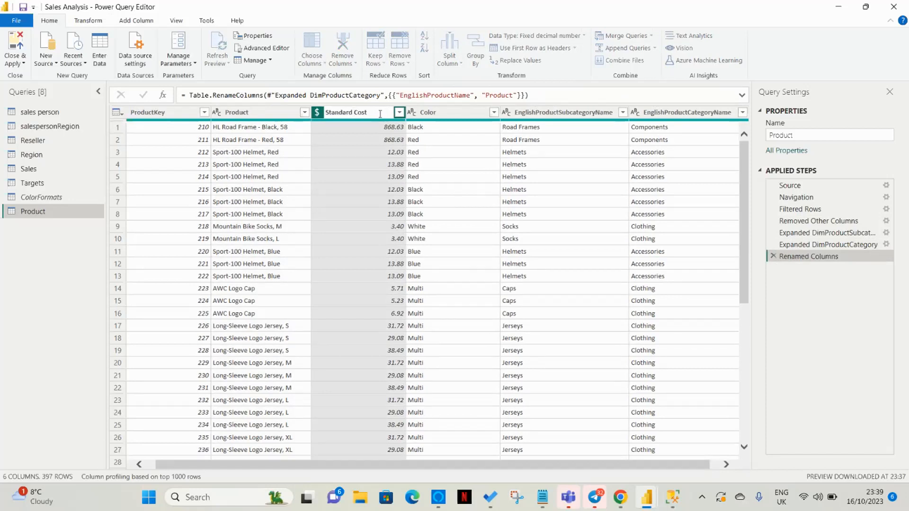
key(Return)
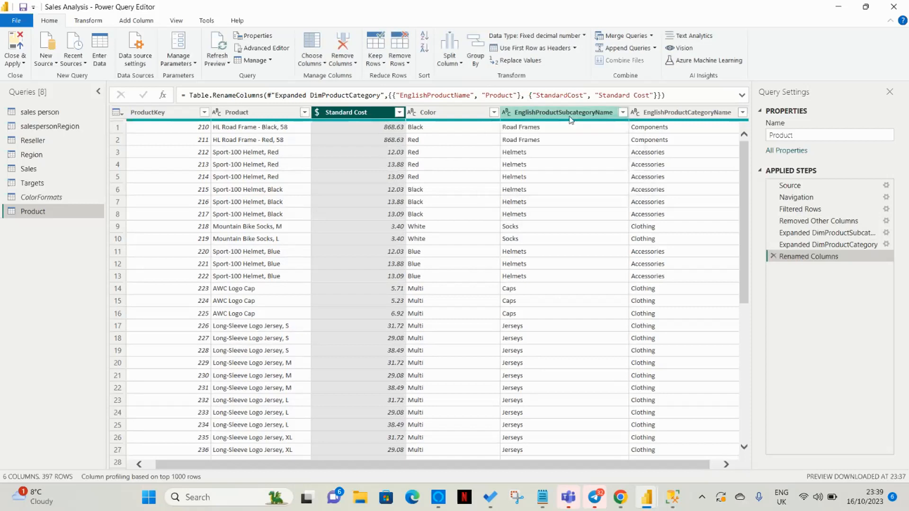
Rename the EnglishProductSubcategoryName column of the Product query to Subcategory.
click(592, 112)
double_click(591, 112)
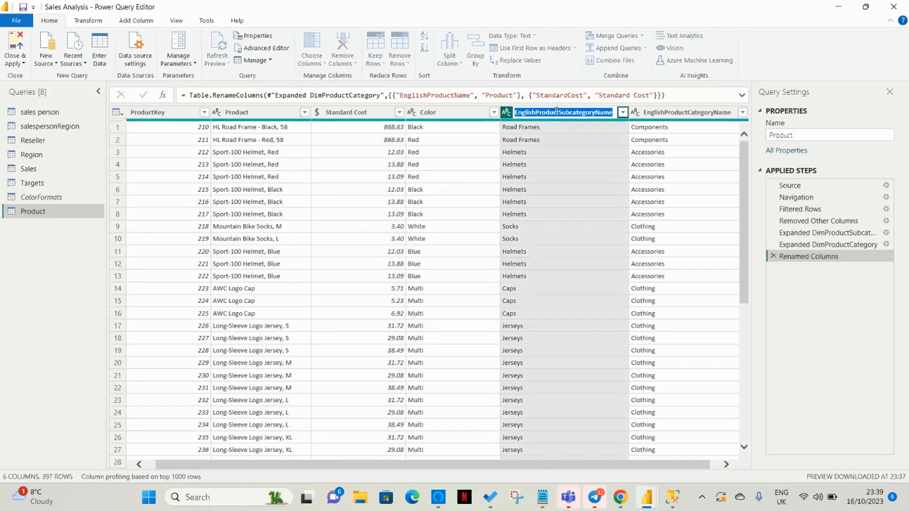
click(560, 112)
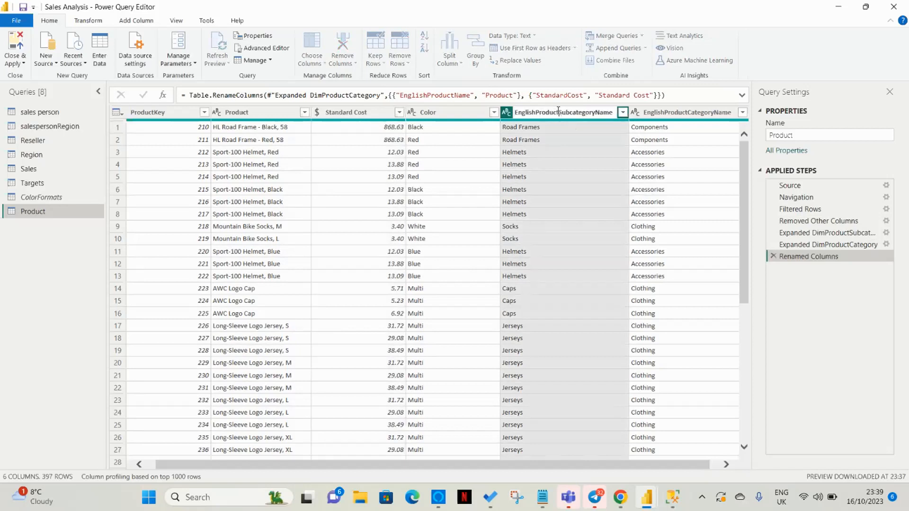
key(Delete)
key(BackSpace)
key(BackSpace)
key(BackSpace)
key(BackSpace)
key(BackSpace)
key(BackSpace)
key(BackSpace)
key(BackSpace)
key(BackSpace)
key(BackSpace)
key(BackSpace)
key(BackSpace)
key(BackSpace)
key(BackSpace)
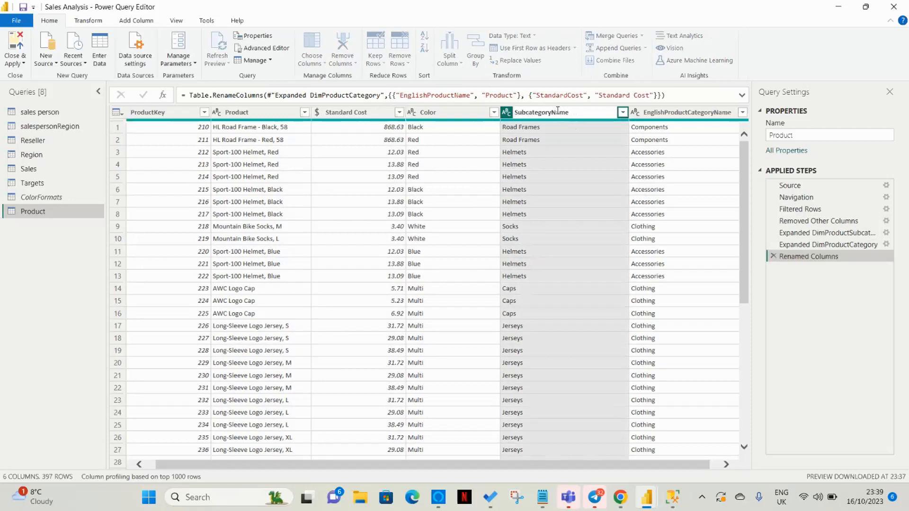
key(BackSpace)
key(BackSpace)
key(BackSpace)
key(BackSpace)
key(Return)
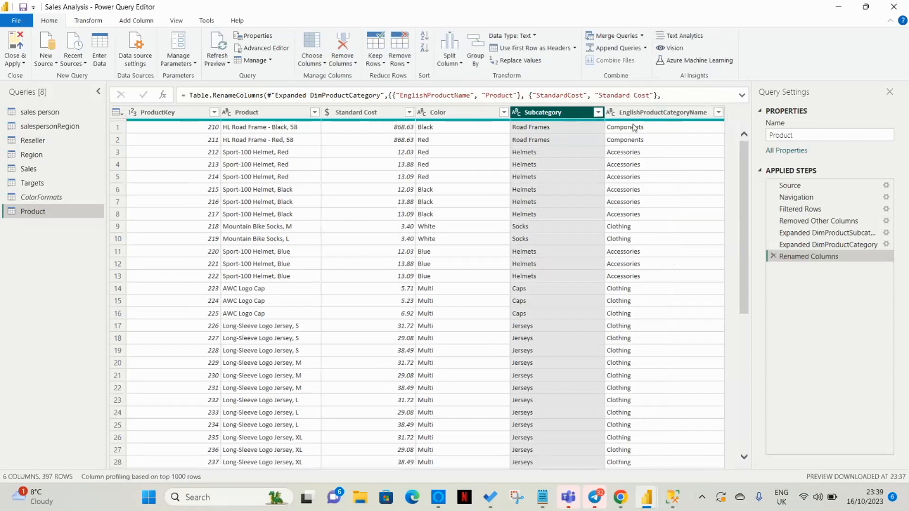
Rename the EnglishProductCategoryName column of the Product query to Category.
click(704, 119)
double_click(700, 112)
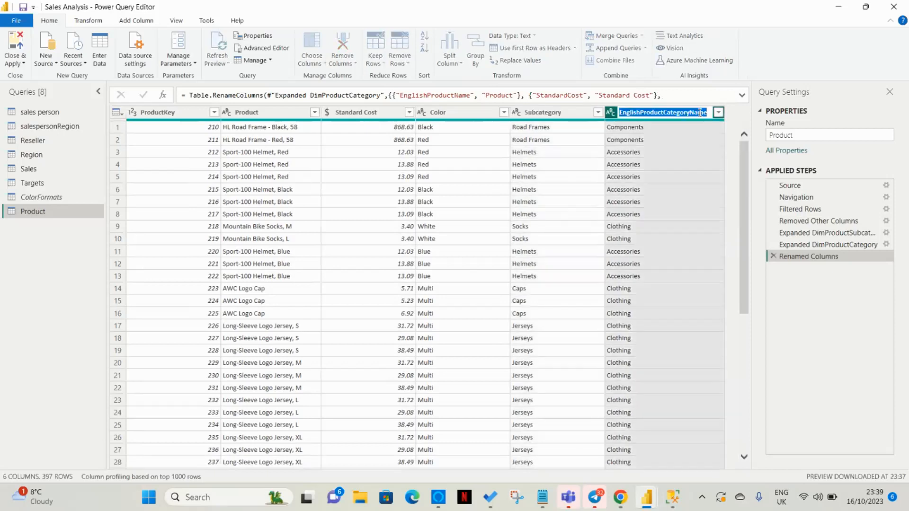
click(664, 113)
key(BackSpace)
key(BackSpace)
key(BackSpace)
key(BackSpace)
key(BackSpace)
key(BackSpace)
key(BackSpace)
key(BackSpace)
key(BackSpace)
key(BackSpace)
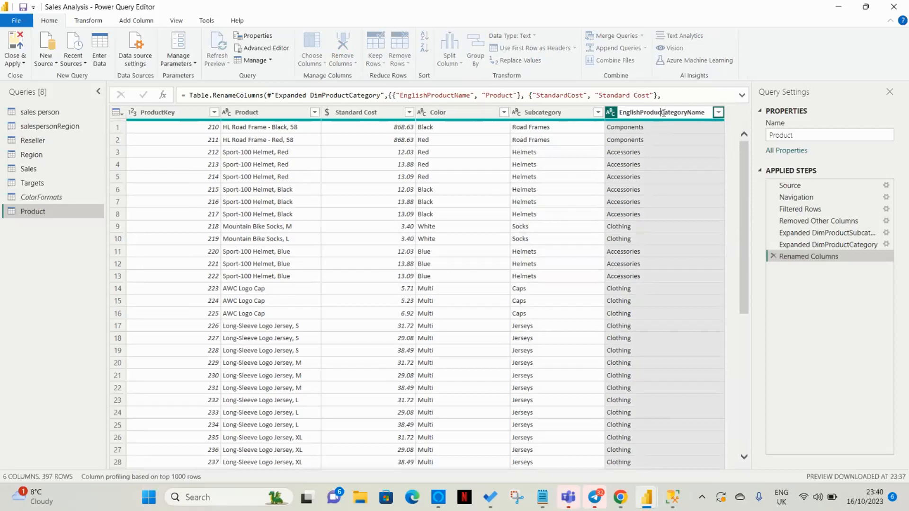
key(BackSpace)
key(BackSpace)
key(BackSpace)
key(BackSpace)
key(BackSpace)
key(BackSpace)
key(BackSpace)
key(BackSpace)
key(Return)
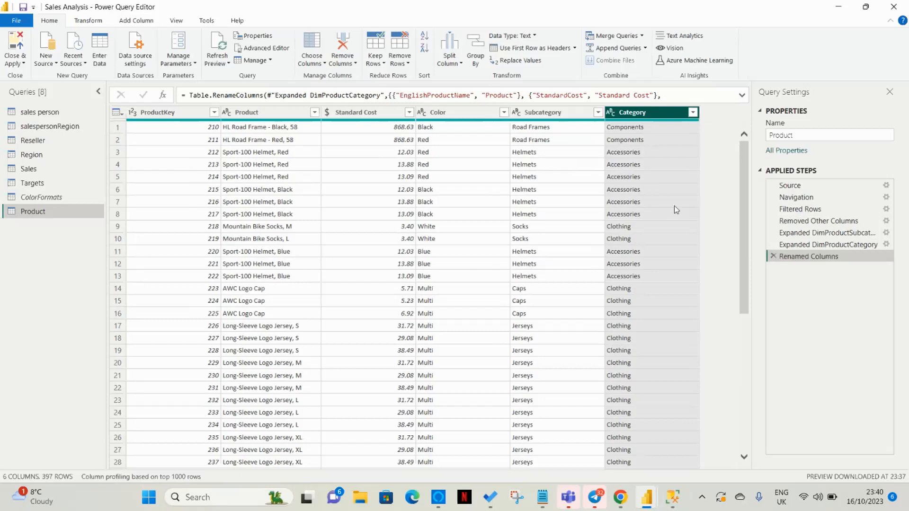
Merge the Product query with ColorFormats, matching the Color columns of both tables with a Left Outer join.
click(636, 39)
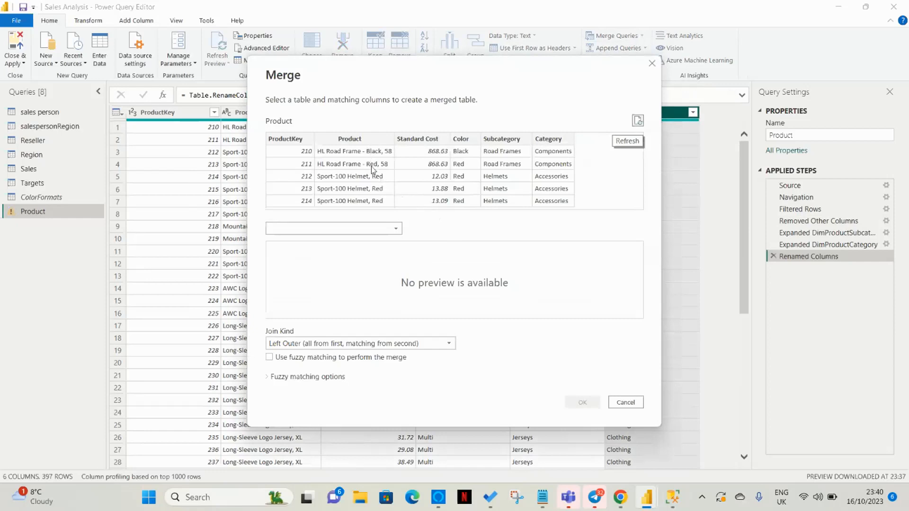
click(462, 142)
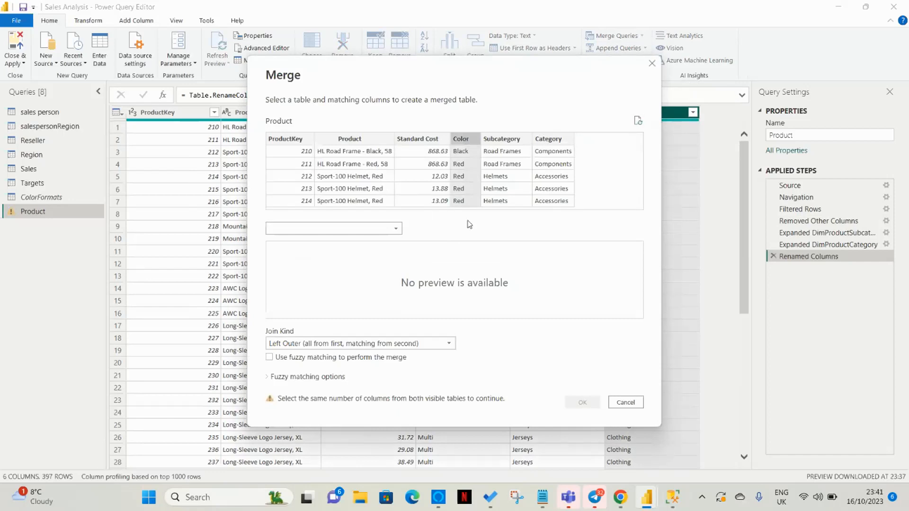
click(397, 232)
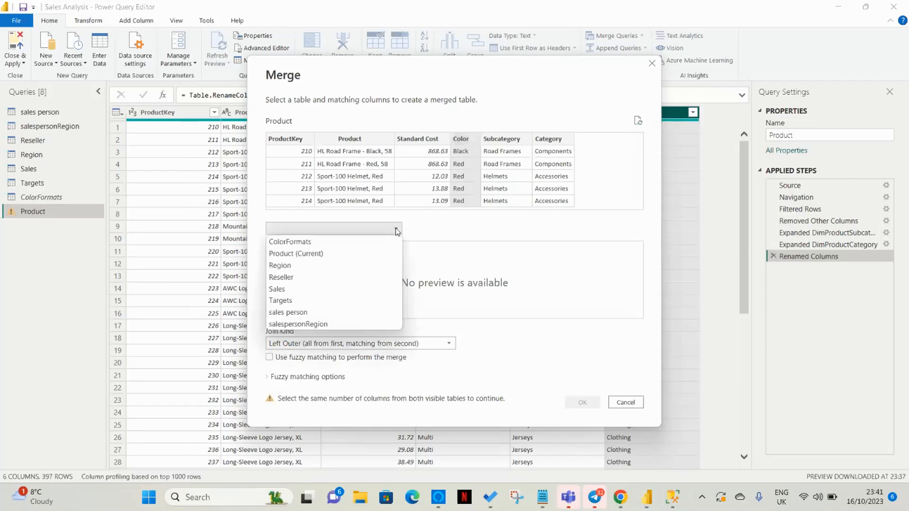
click(331, 242)
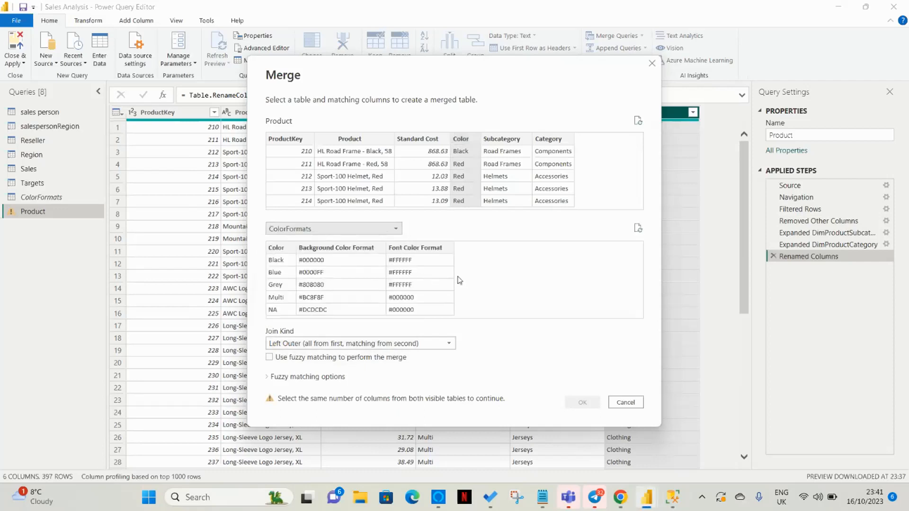
click(288, 250)
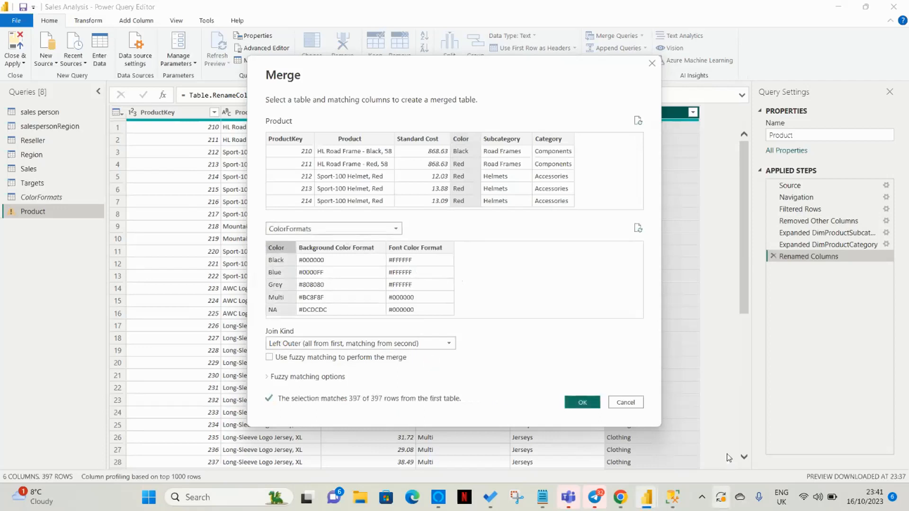
click(583, 402)
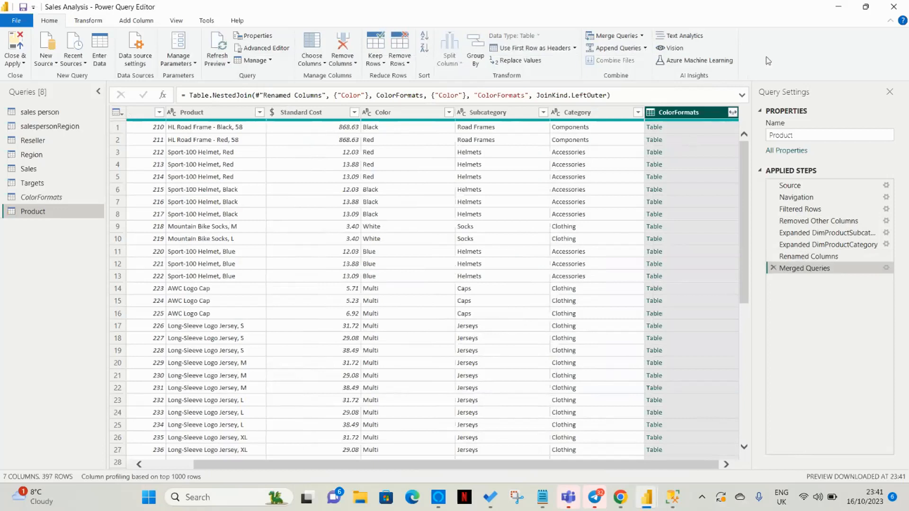
Expand the ColorFormats column to only Background Color Format and Font Color Format, without the original column name as prefix.
click(732, 113)
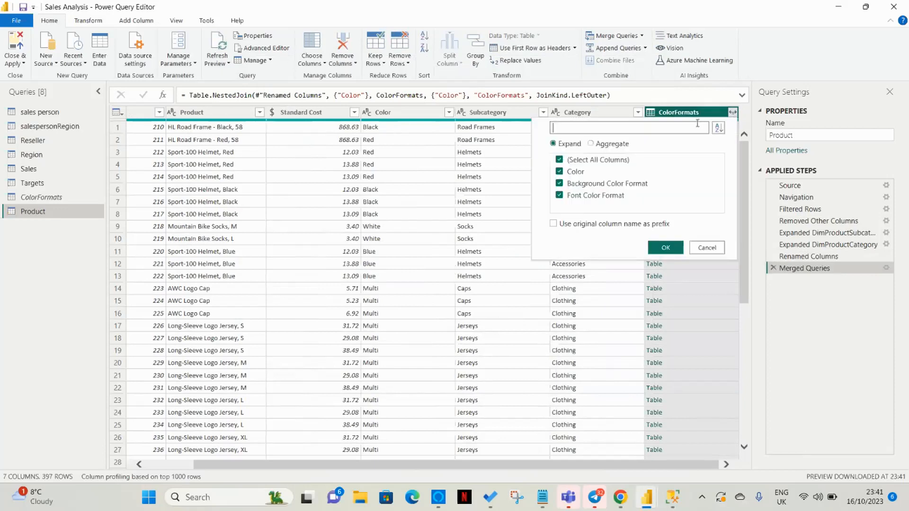
click(560, 161)
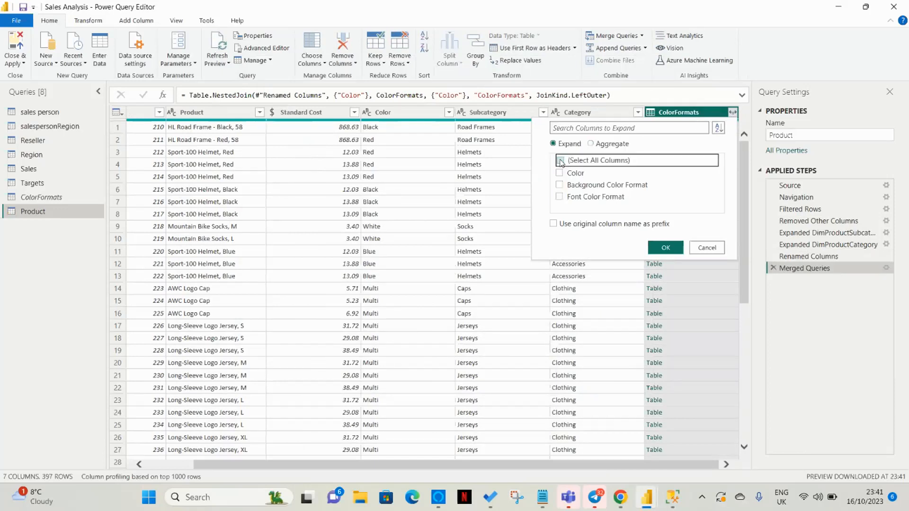
click(560, 185)
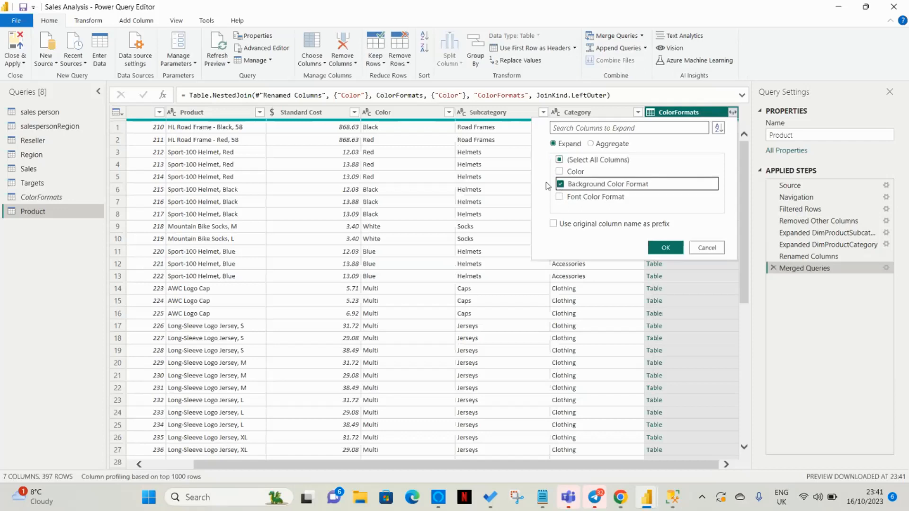
click(559, 197)
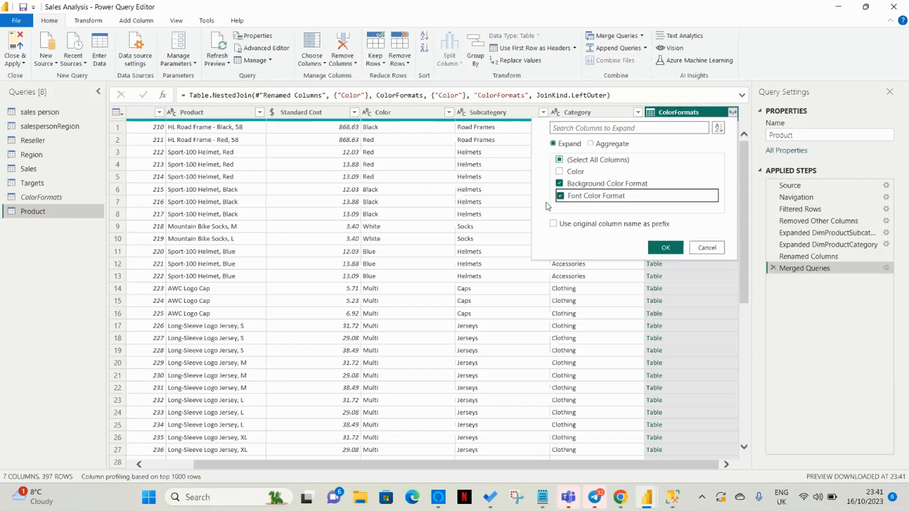
click(661, 250)
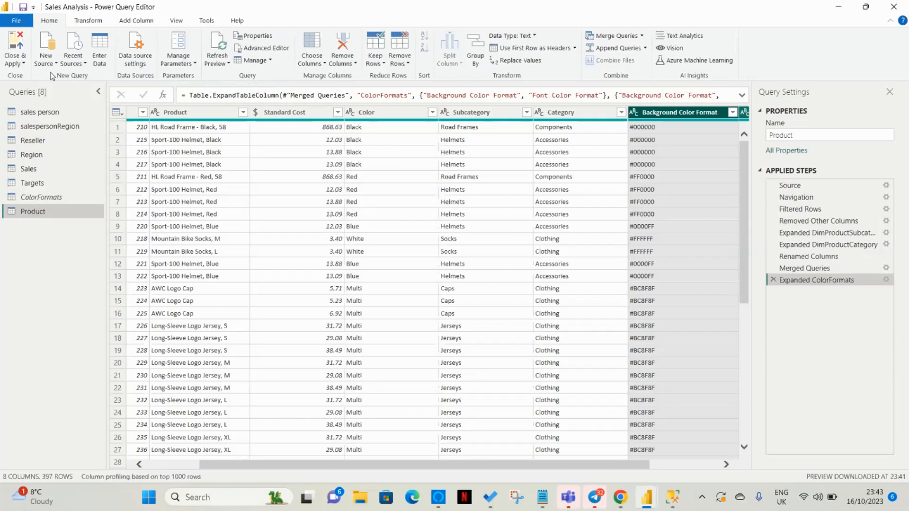
Check the ColorFormats query's properties, including whether its load to the report is enabled.
click(21, 196)
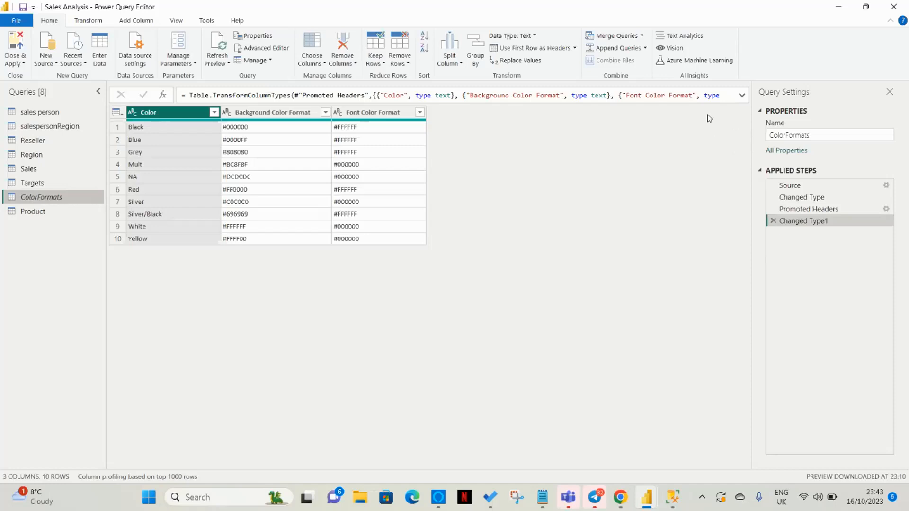
click(760, 111)
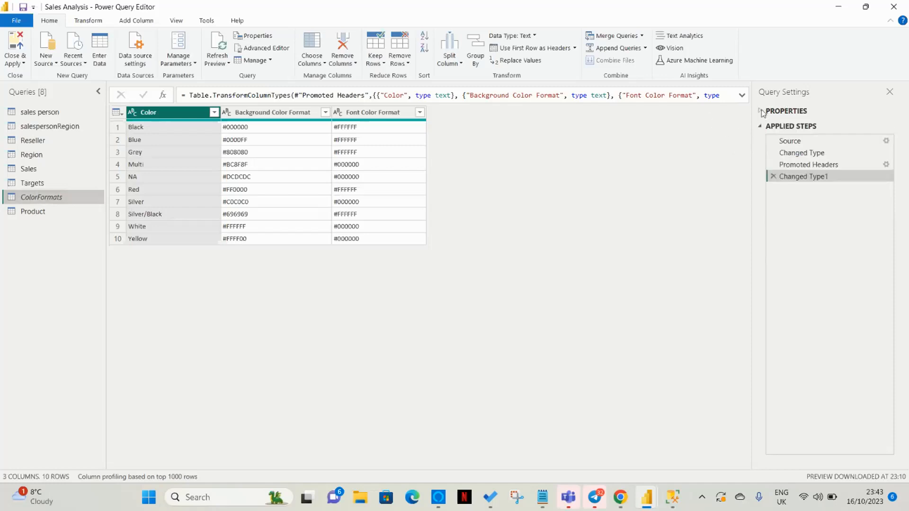
click(761, 112)
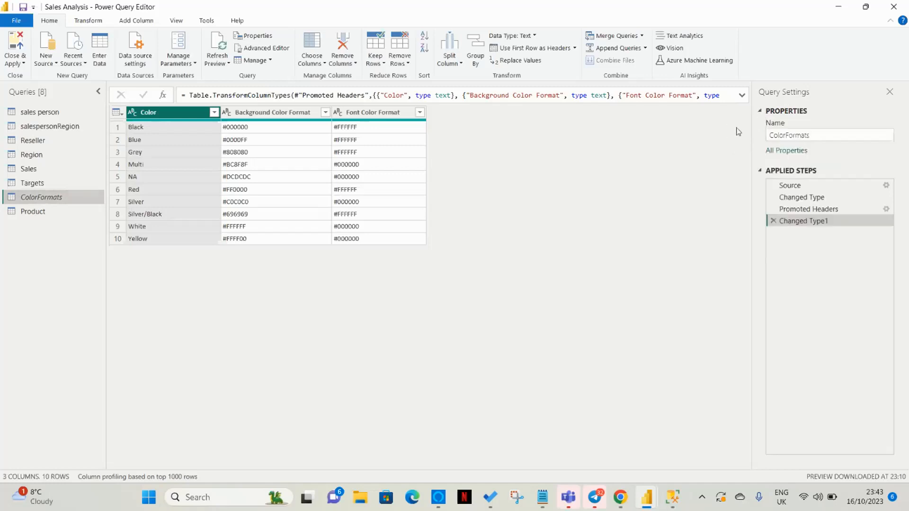
click(775, 152)
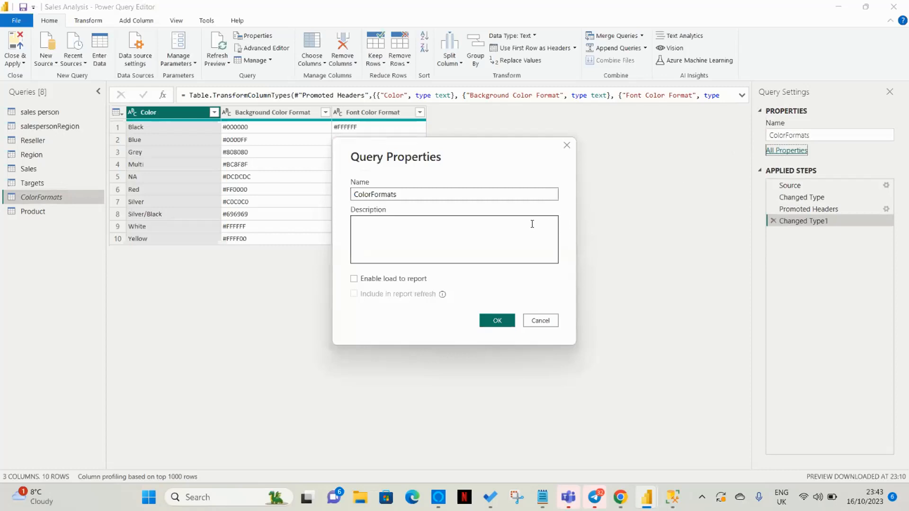
click(501, 321)
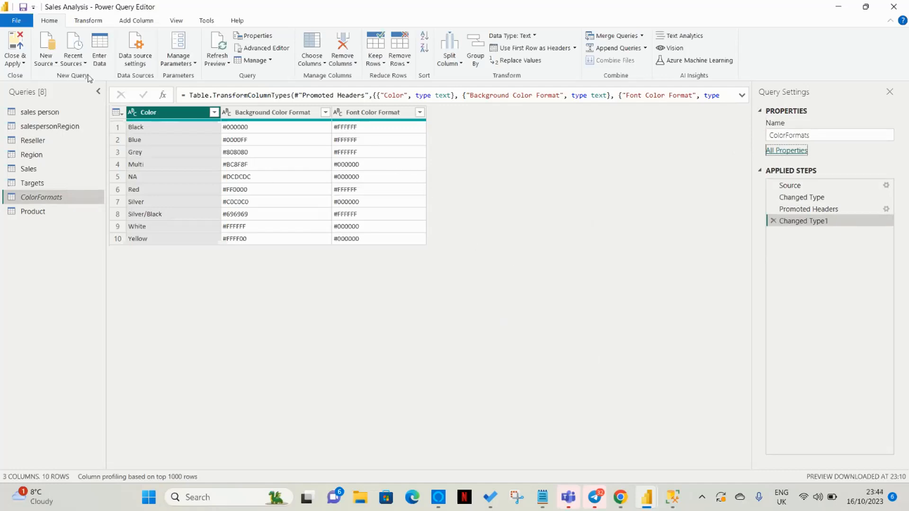
Apply all query changes to the Sales Analysis model and close the query editor.
click(22, 60)
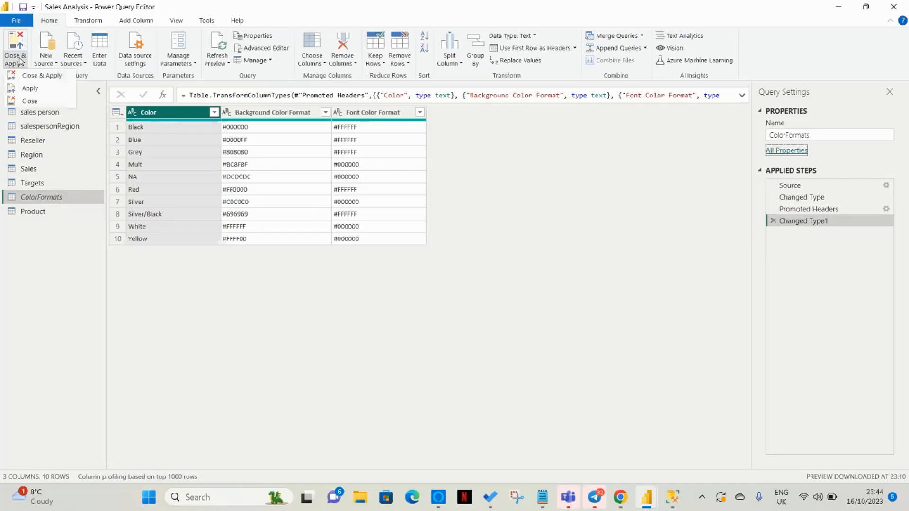
click(21, 76)
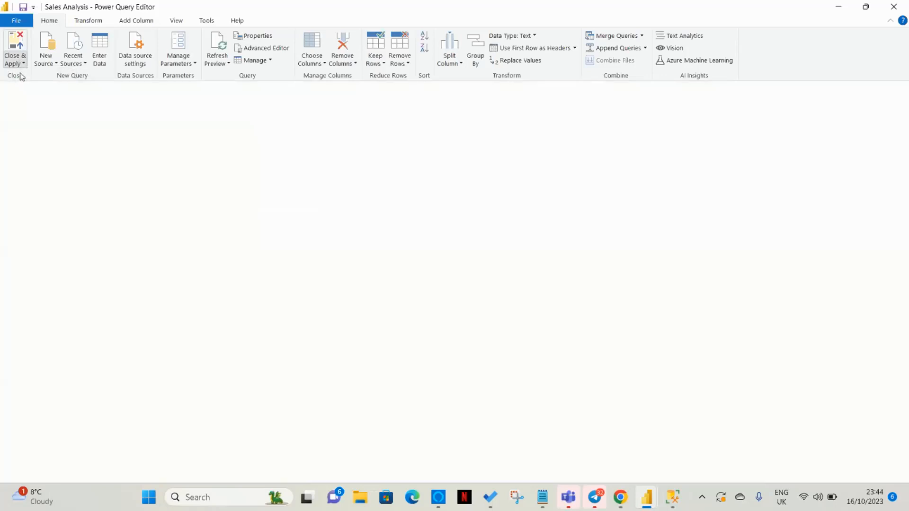